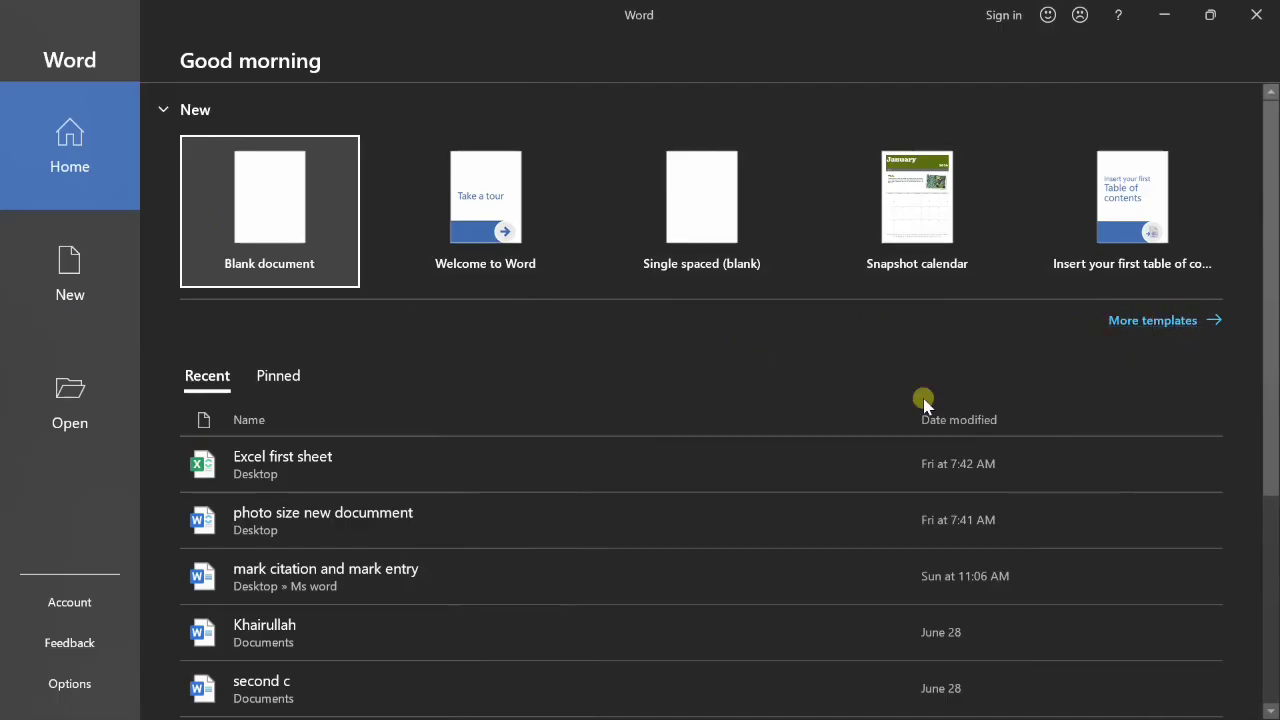
# - Browse the full gallery of document templates under More templates
pyautogui.click(1163, 321)
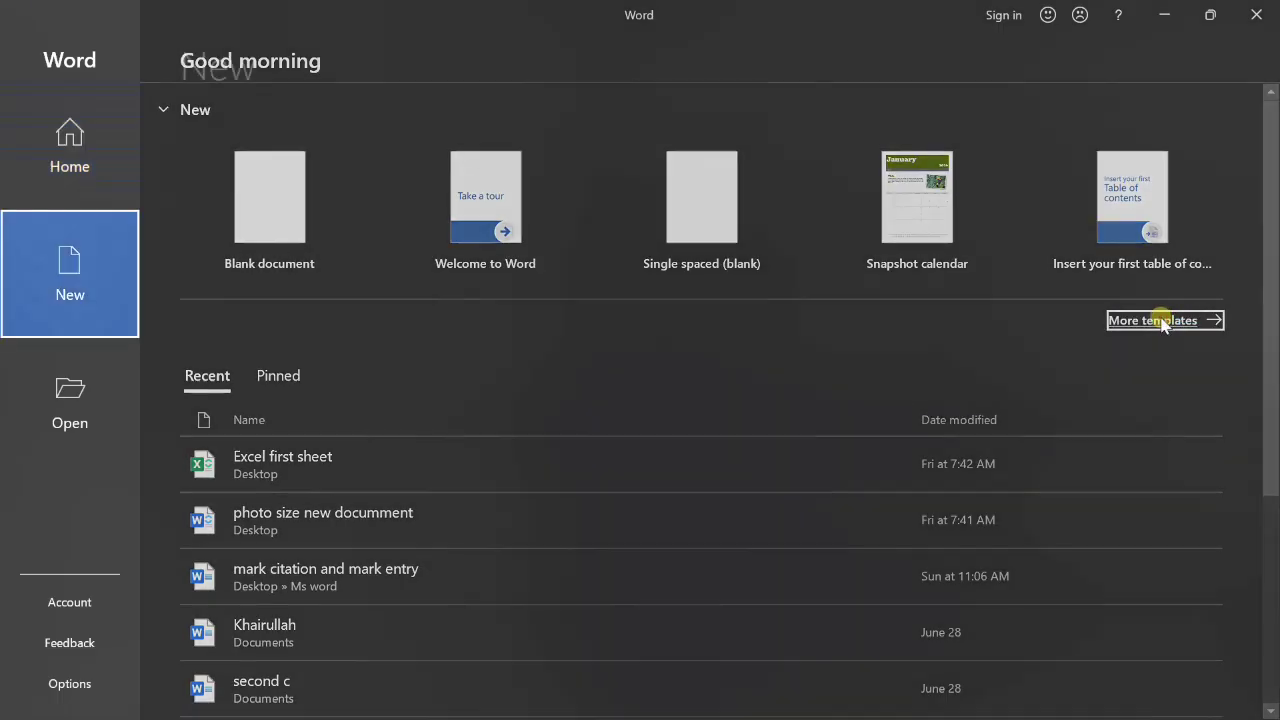
pyautogui.scroll(-3, 960, 451)
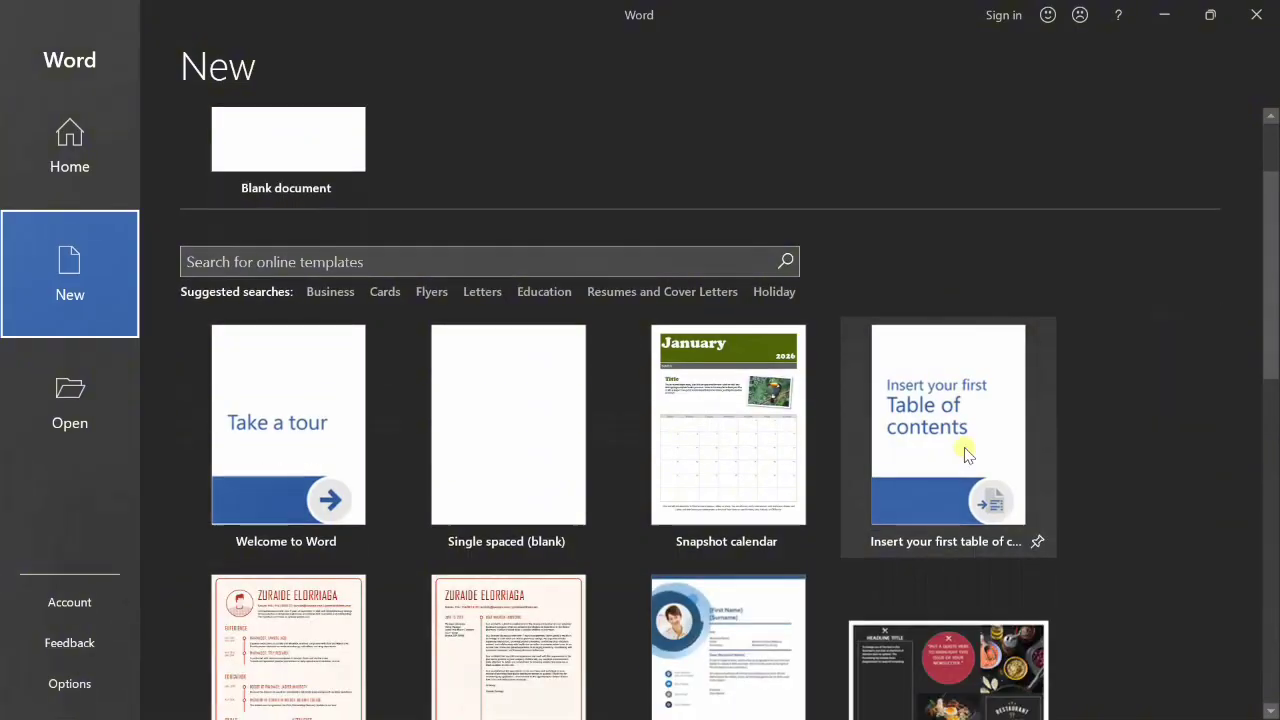
pyautogui.moveTo(1271, 264); pyautogui.dragTo(1266, 177)
# - Return to the start screen and create a new Blank document
pyautogui.click(34, 148)
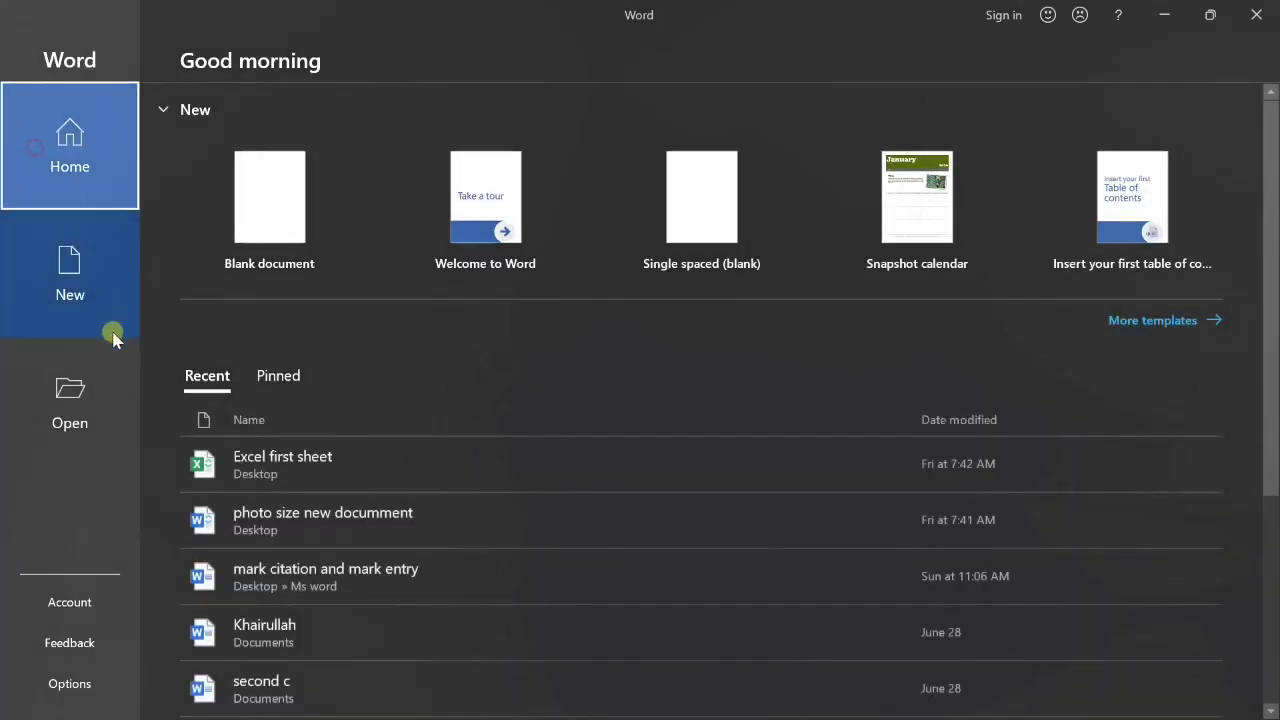
pyautogui.click(60, 255)
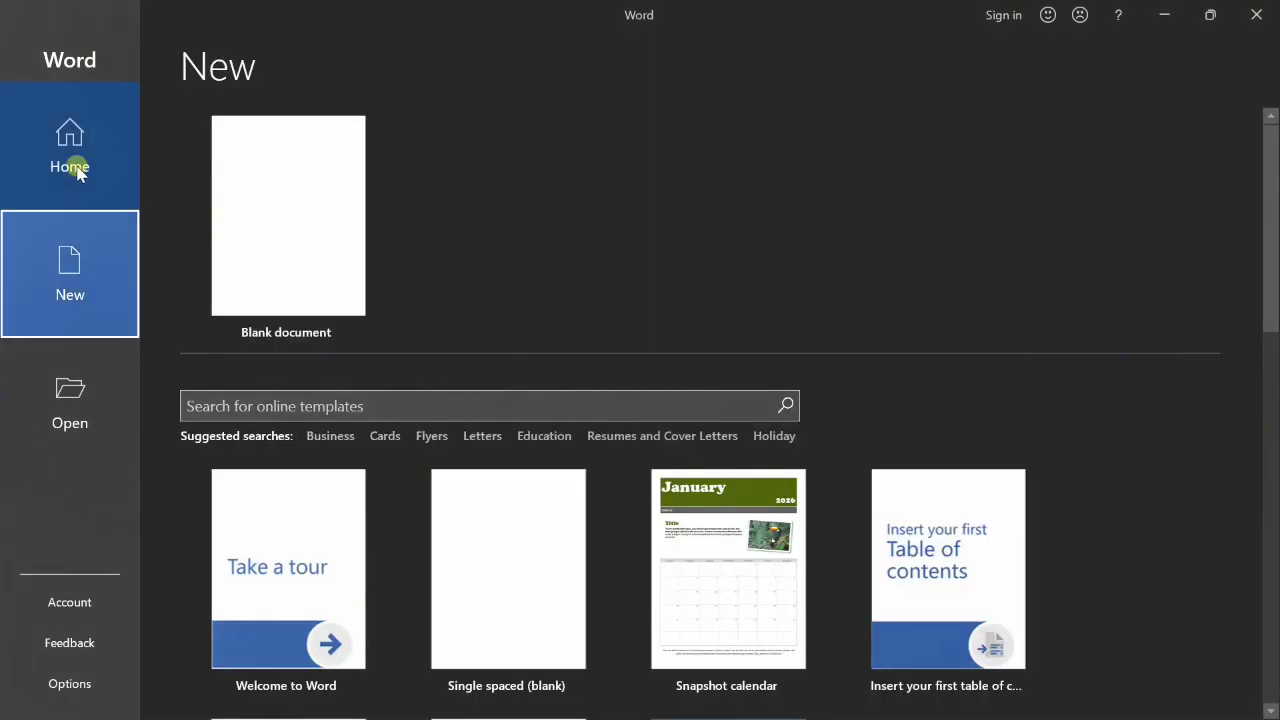
pyautogui.click(78, 170)
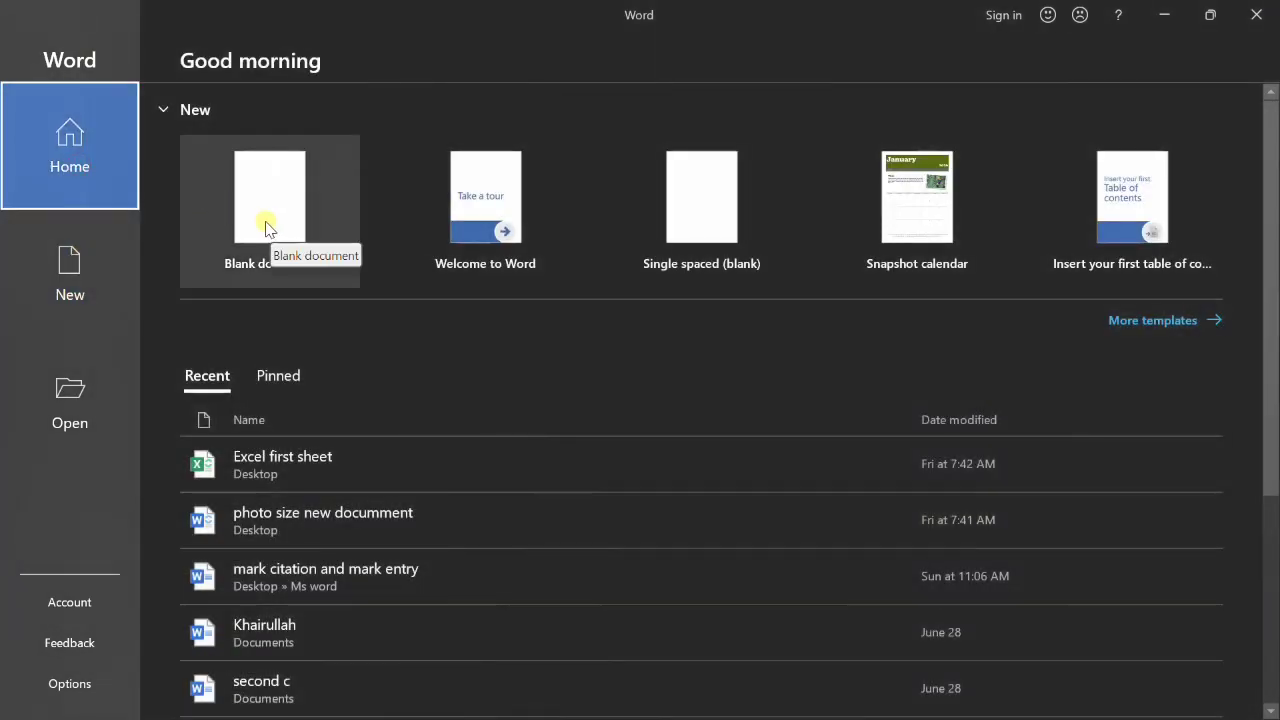
pyautogui.click(284, 216)
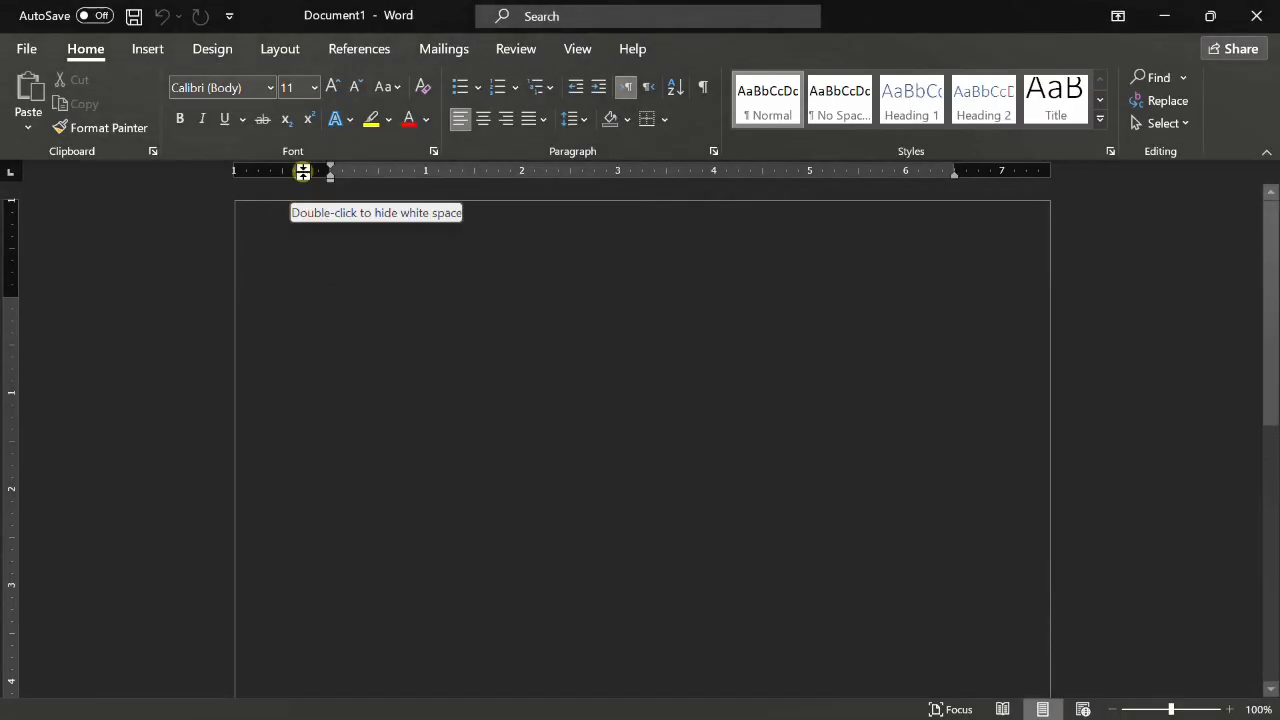
# - Switch the page to light mode and type the title 'microsfot word'
pyautogui.click(577, 49)
pyautogui.click(370, 100)
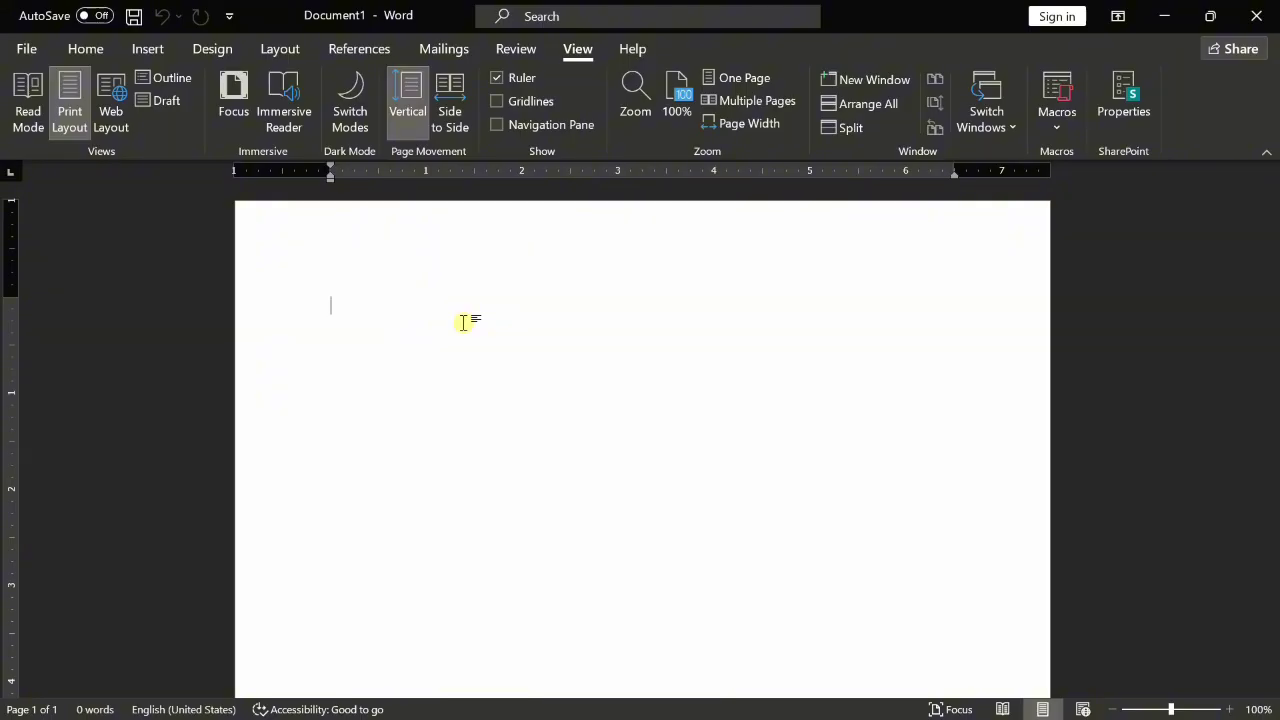
pyautogui.write('micr')
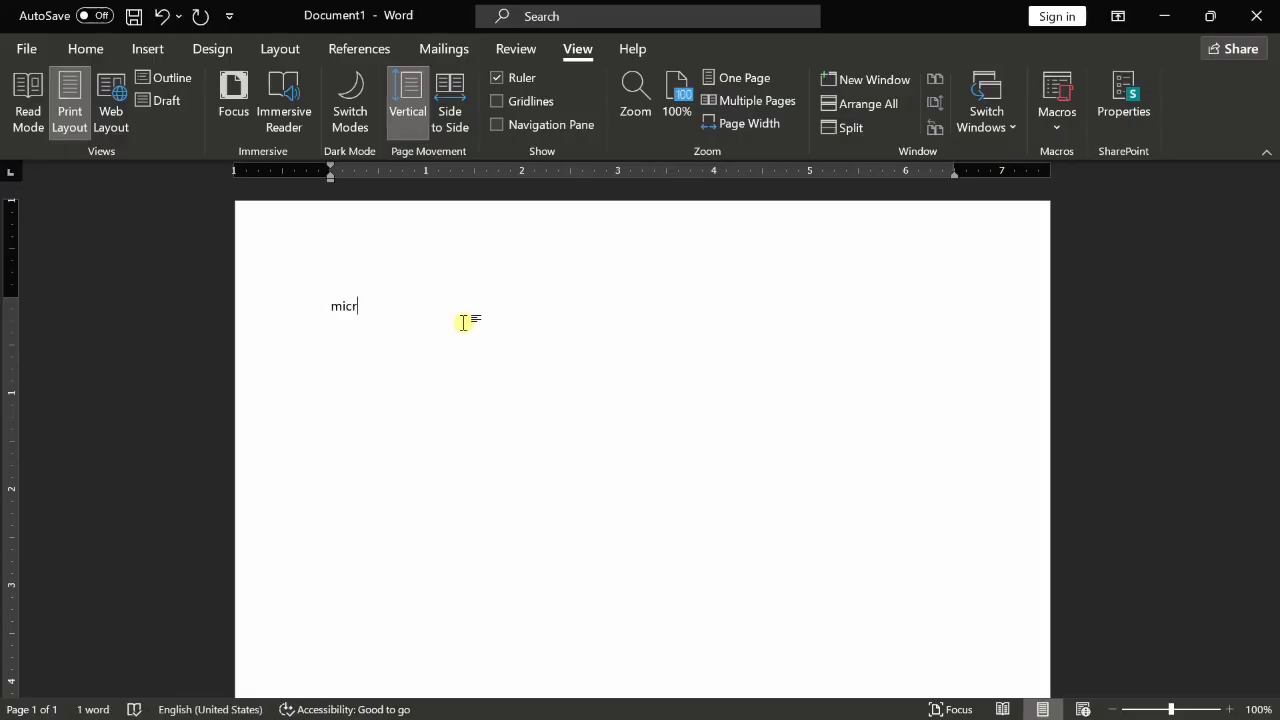
pyautogui.write('osfot word')
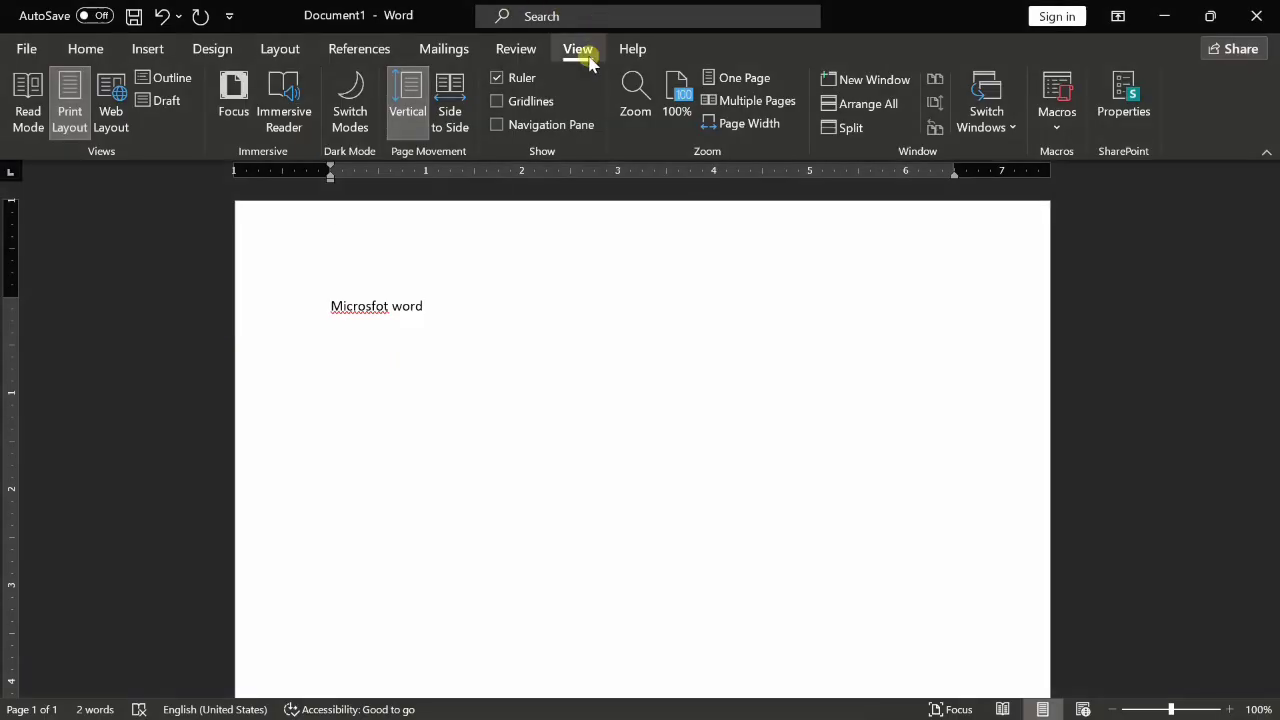
# - Select the misspelled word 'Microsfot', then return the caret to the line end
pyautogui.click(345, 305)
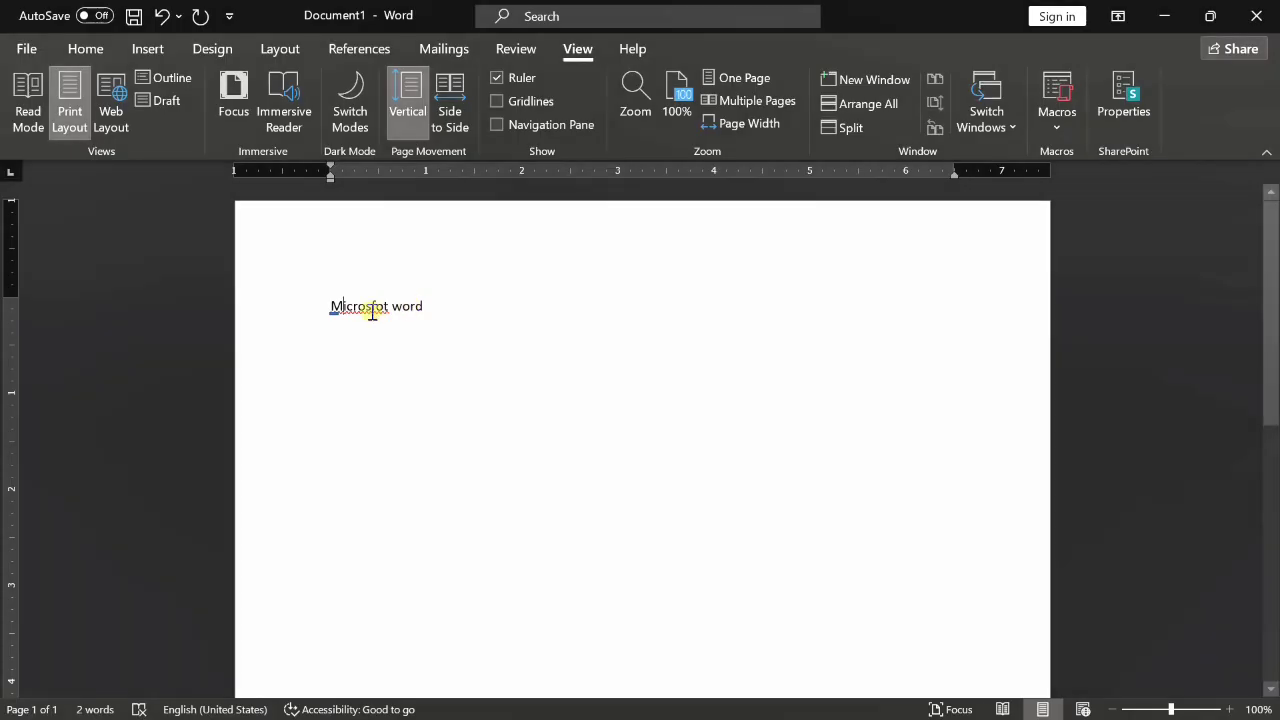
pyautogui.doubleClick(366, 308)
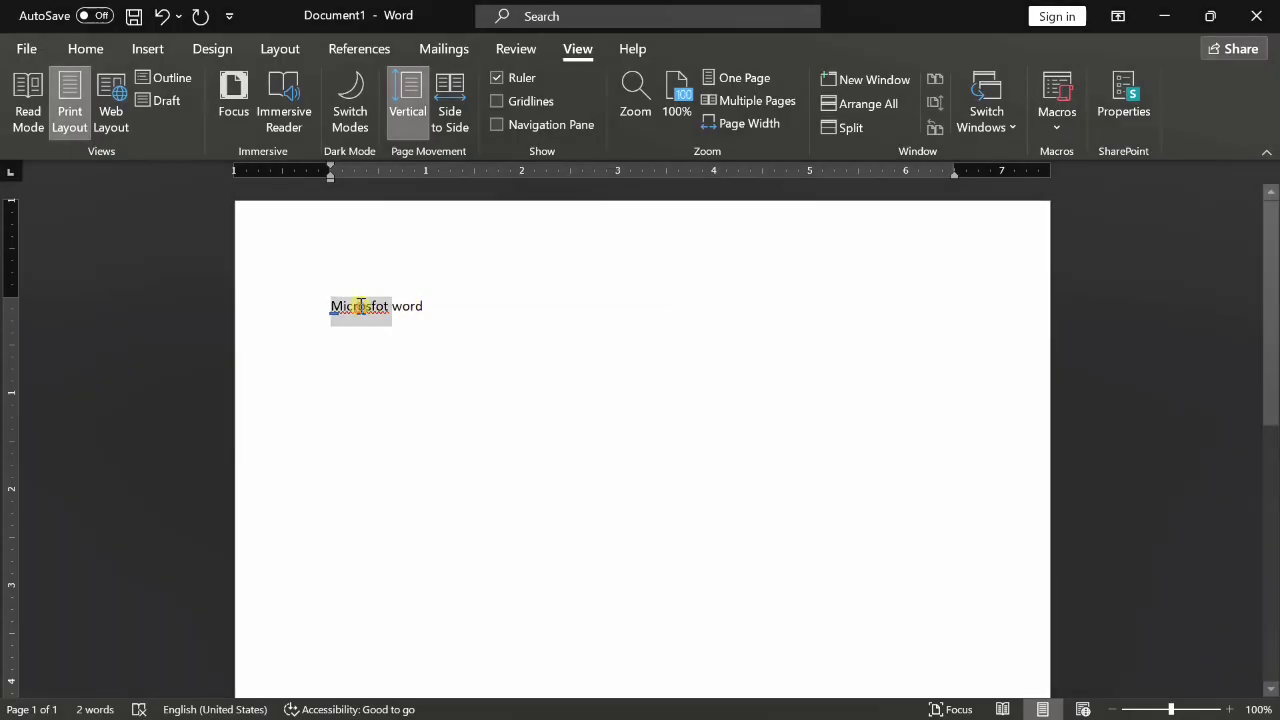
pyautogui.click(418, 307)
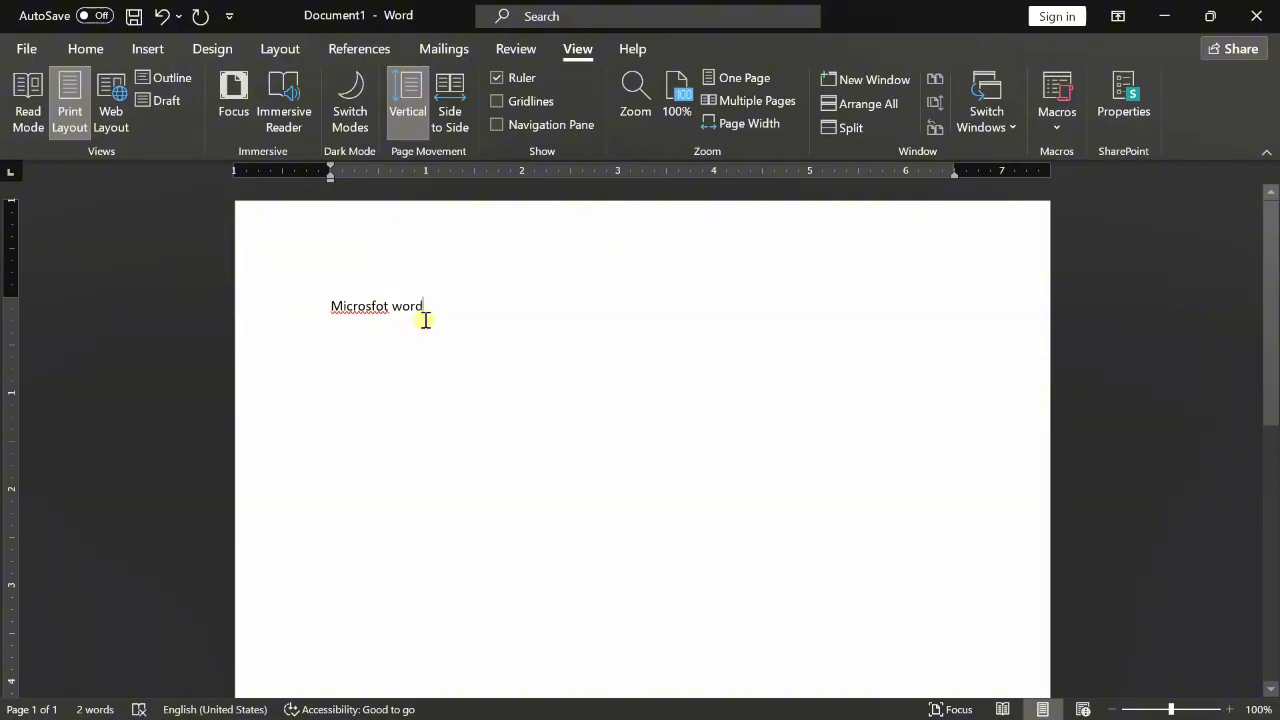
# - Add a second line reading 'WORD PROCCESSER IN WHICH WE CAN WE MAKE DOCUMMENT'
pyautogui.press('Return')
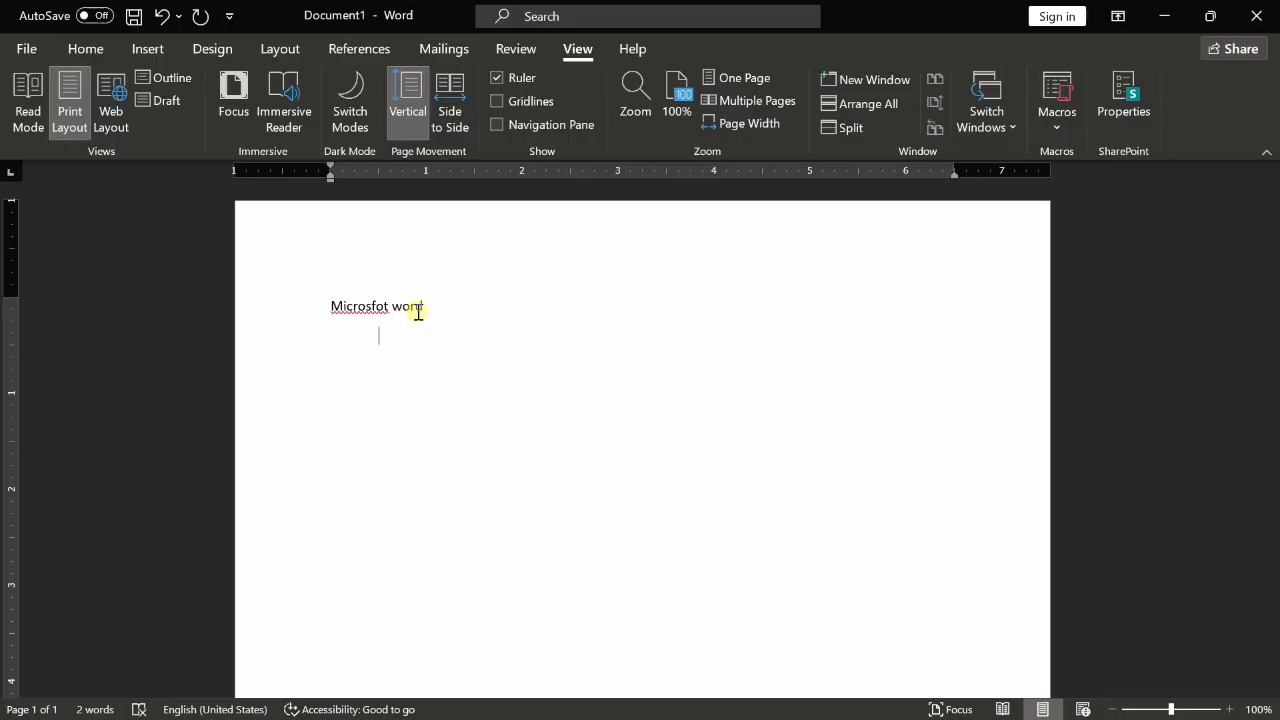
pyautogui.write('WORD PROCCESSER')
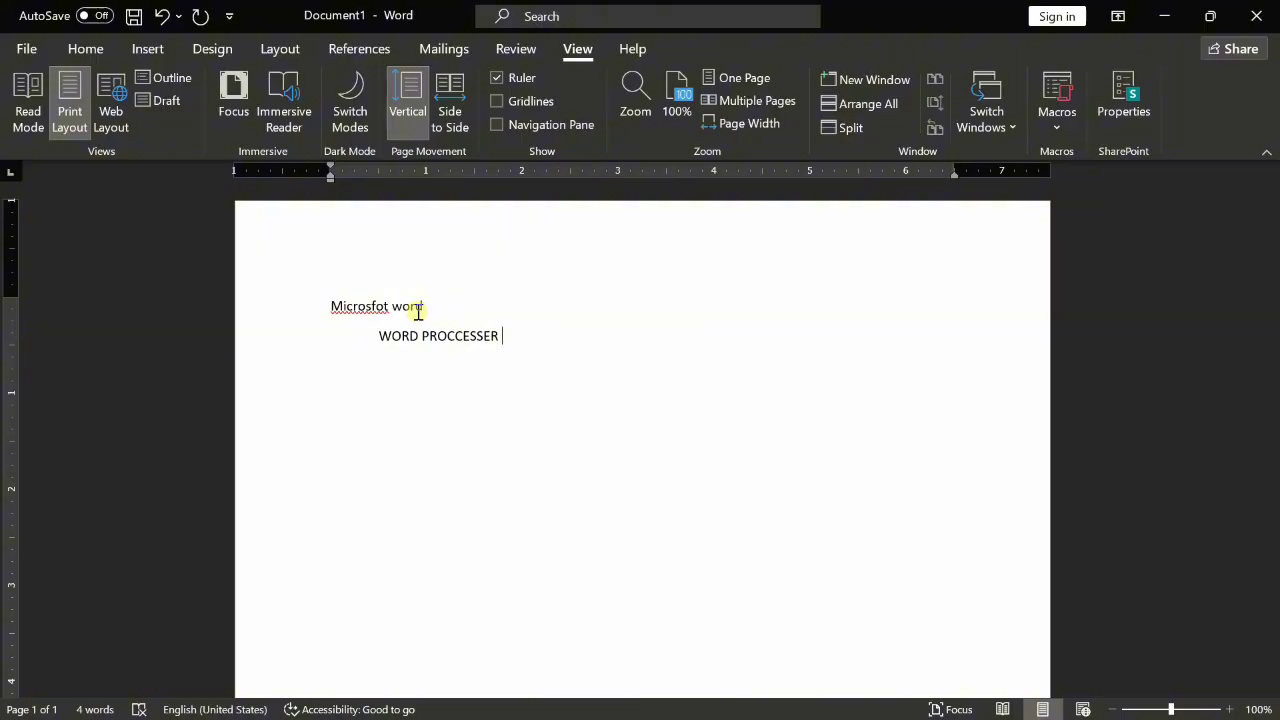
pyautogui.write('IN WHICH WE CAN ')
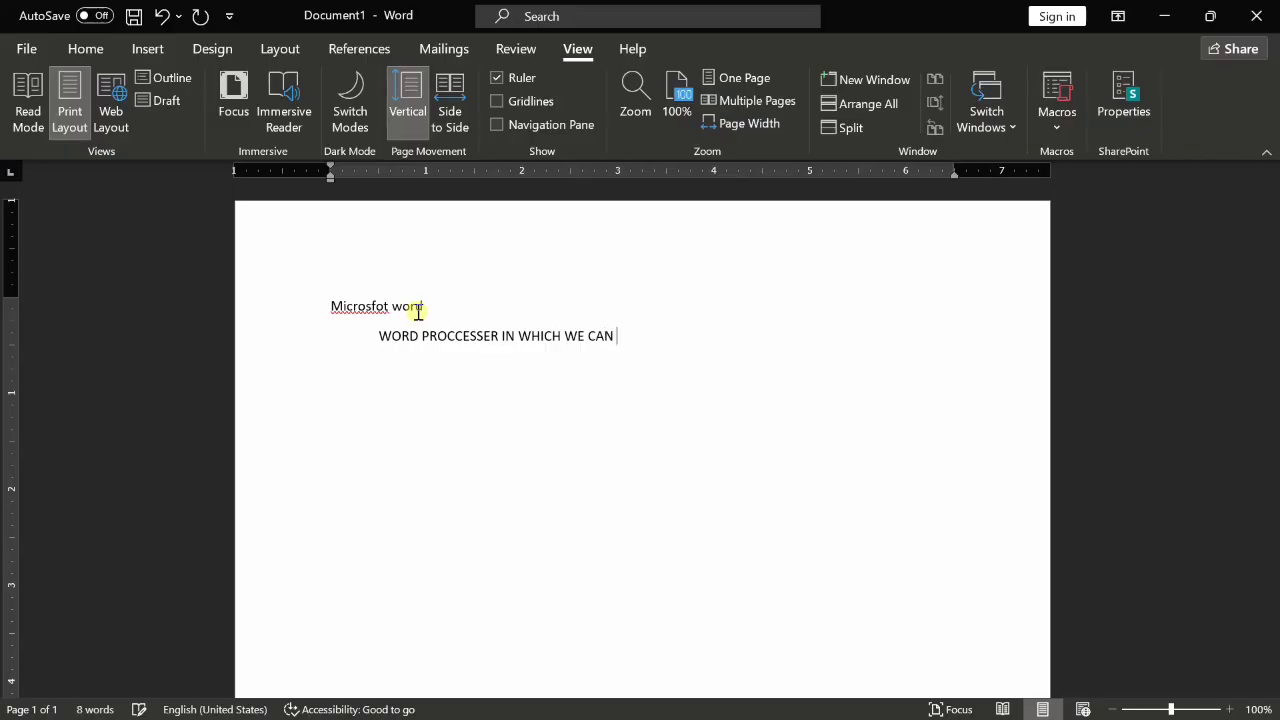
pyautogui.write('WE MAKE DOCUMMENT .')
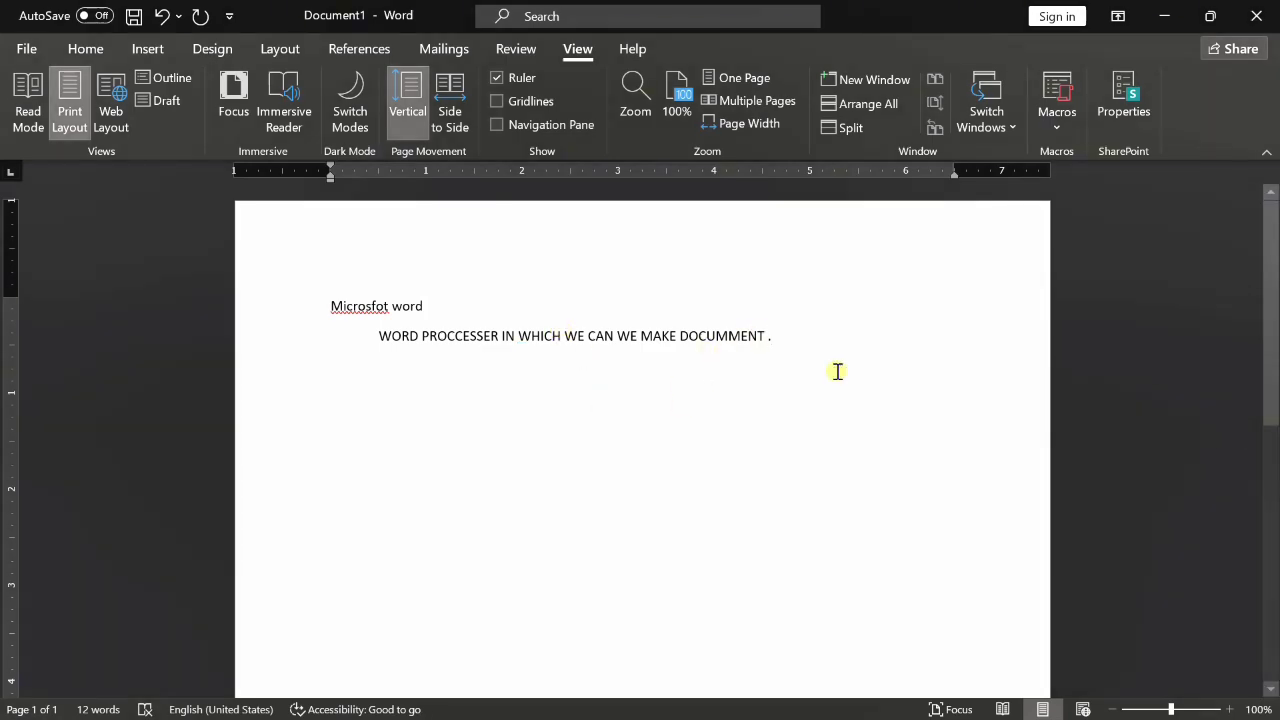
# - Add a new line reading 'Layout of word', fixing a typo along the way
pyautogui.press('Return')
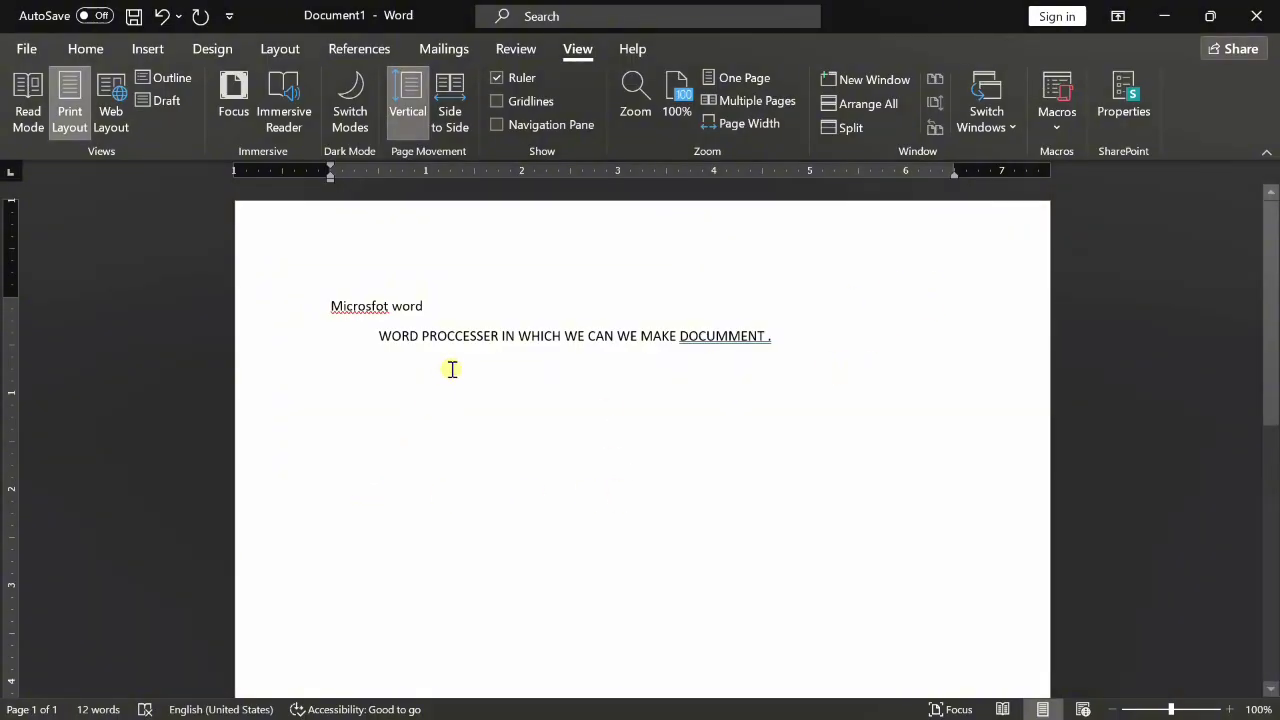
pyautogui.write('le')
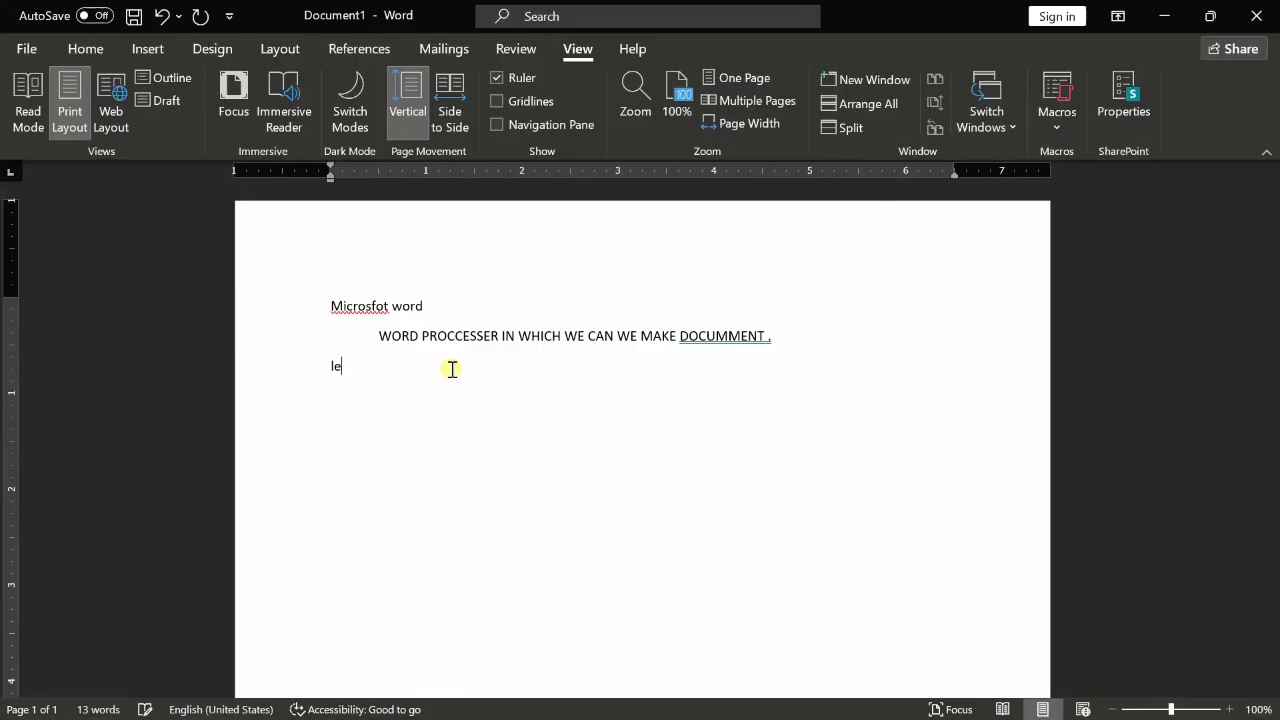
pyautogui.write('you')
pyautogui.press('BackSpace')
pyautogui.write('ut of ')
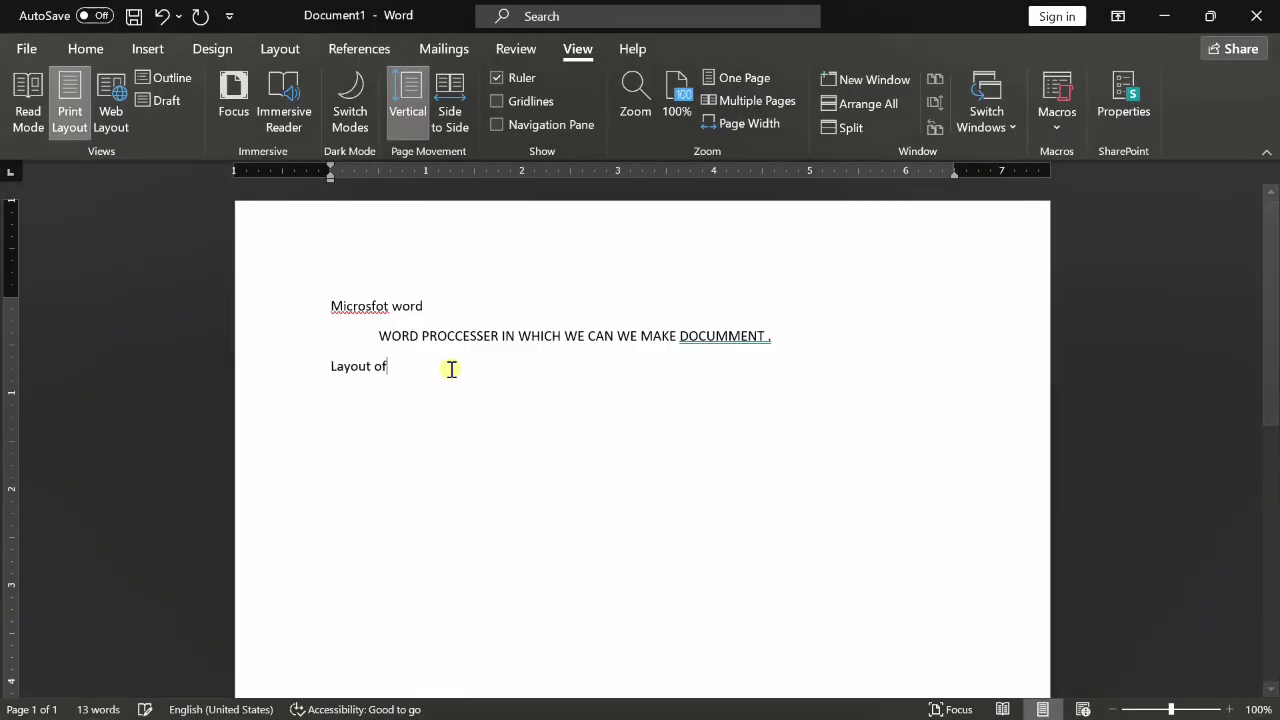
pyautogui.write('word')
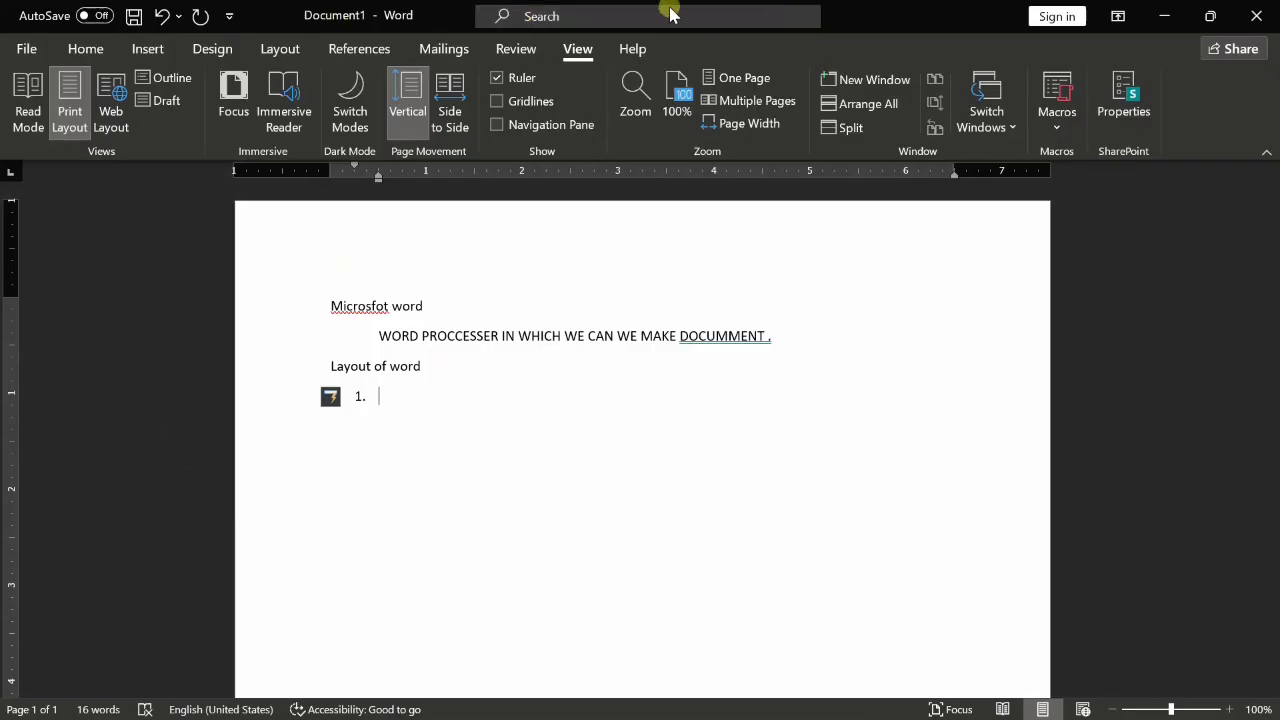
# - List items 1–4 as Title bar, Control buttons, Quick access button and Menu bar
pyautogui.write('tit')
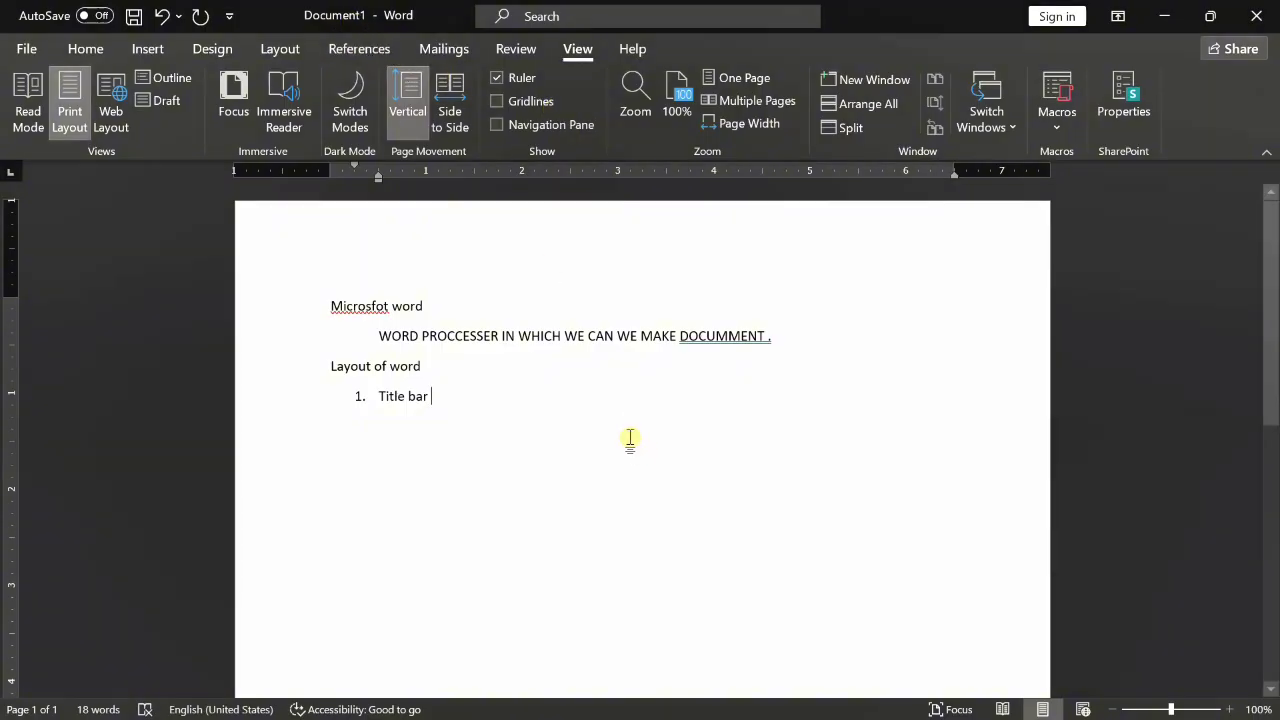
pyautogui.press('Return')
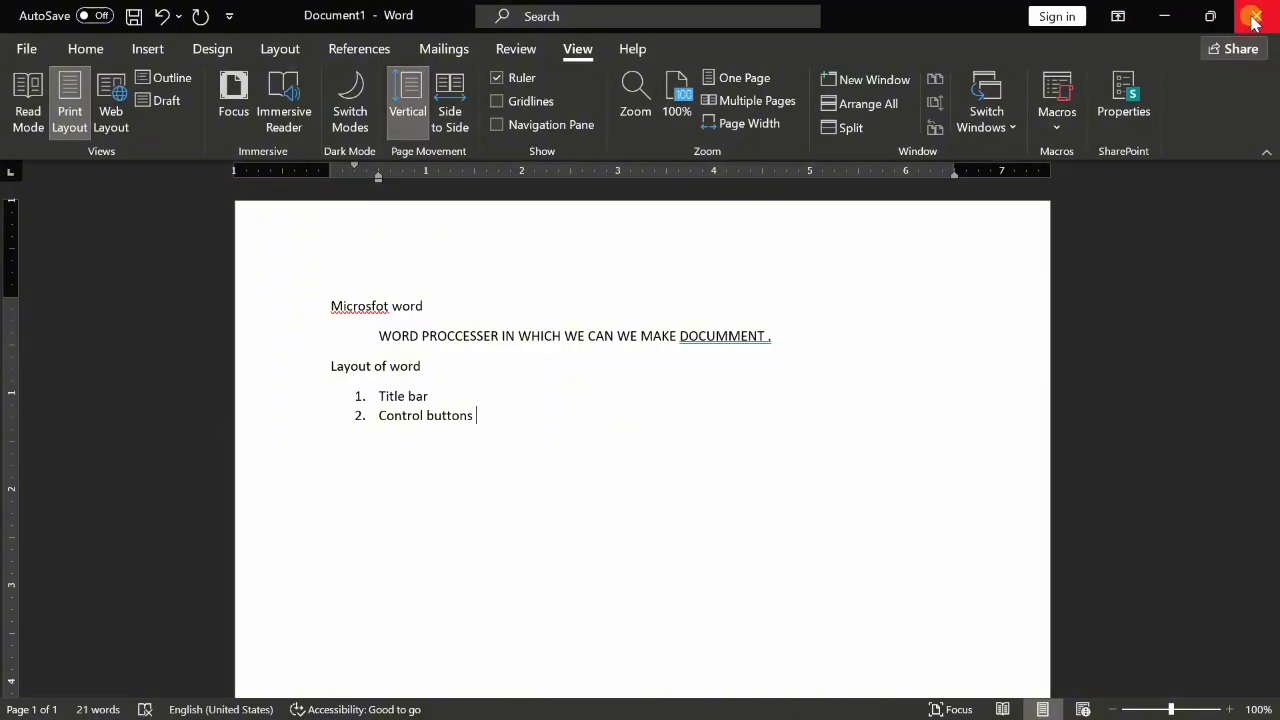
pyautogui.moveTo(1210, 18)
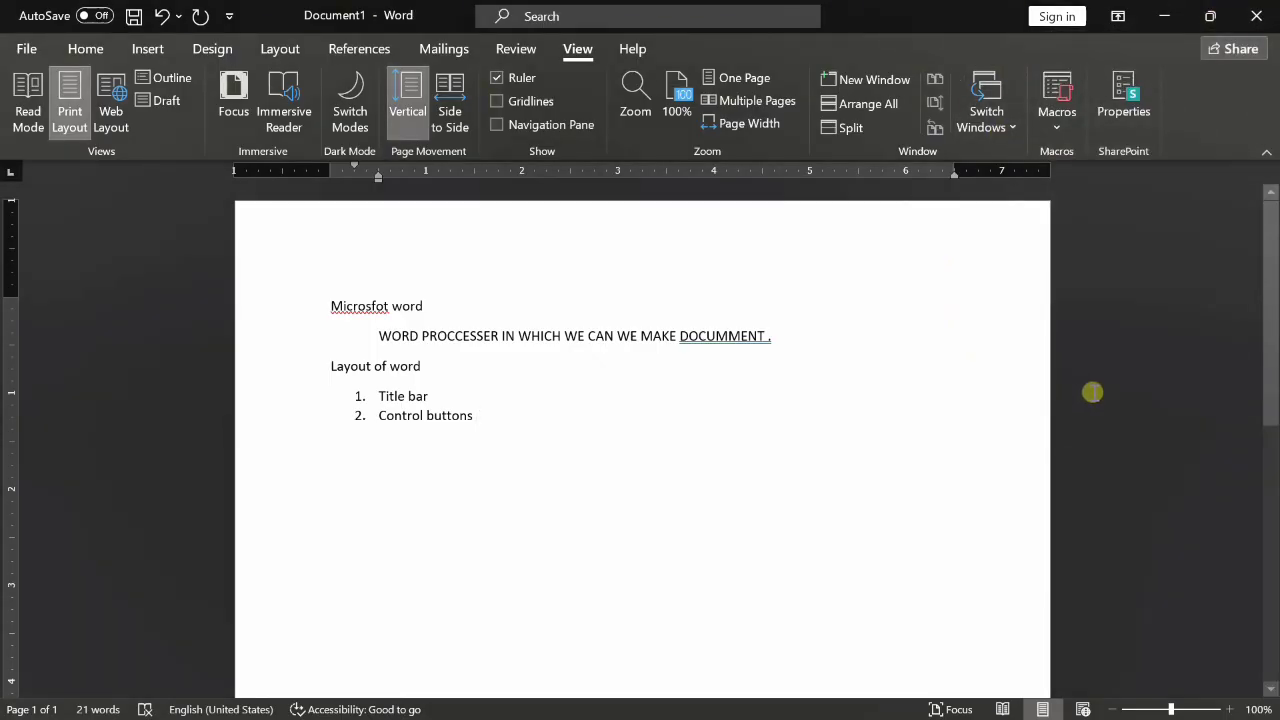
pyautogui.press('Return')
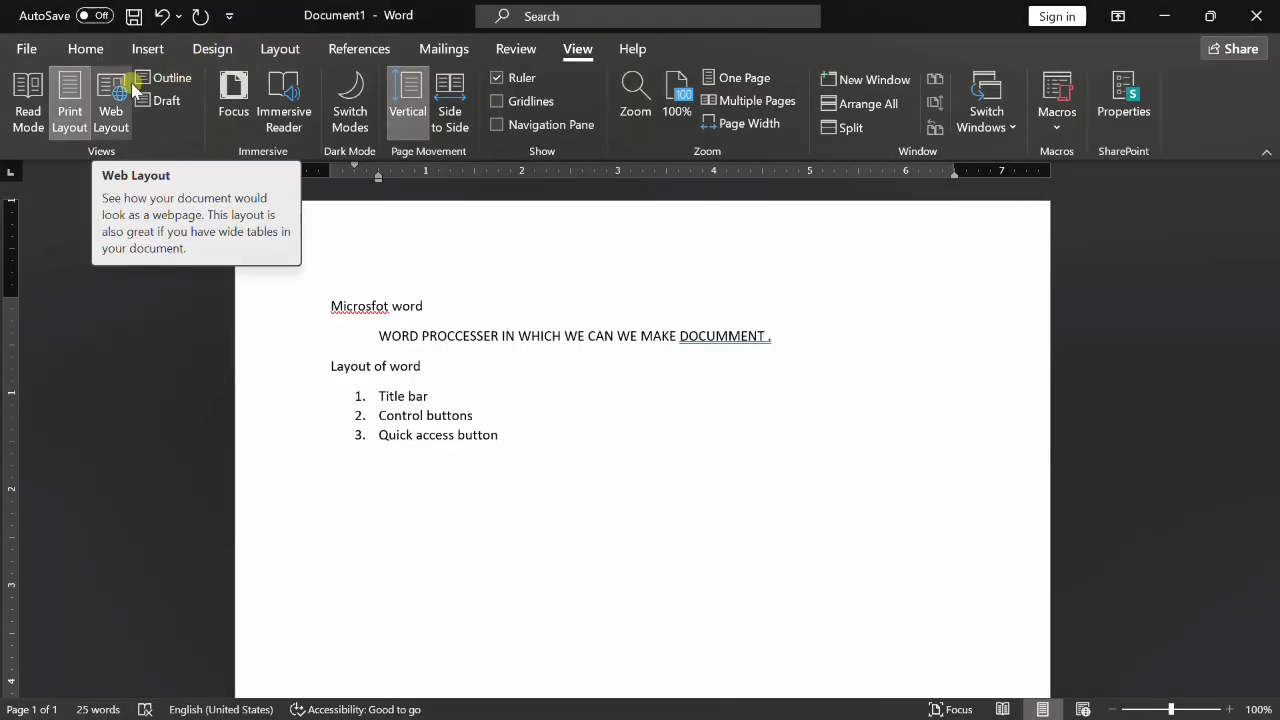
pyautogui.press('Return')
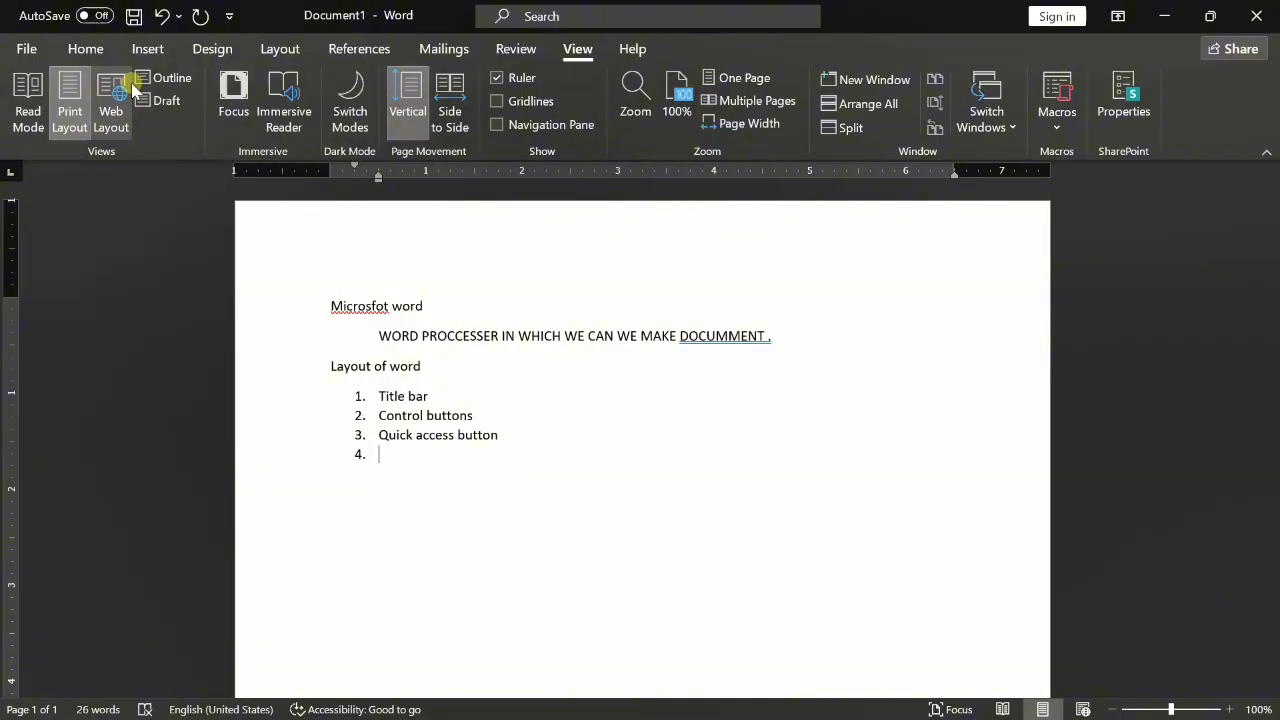
pyautogui.write('r')
pyautogui.click(80, 49)
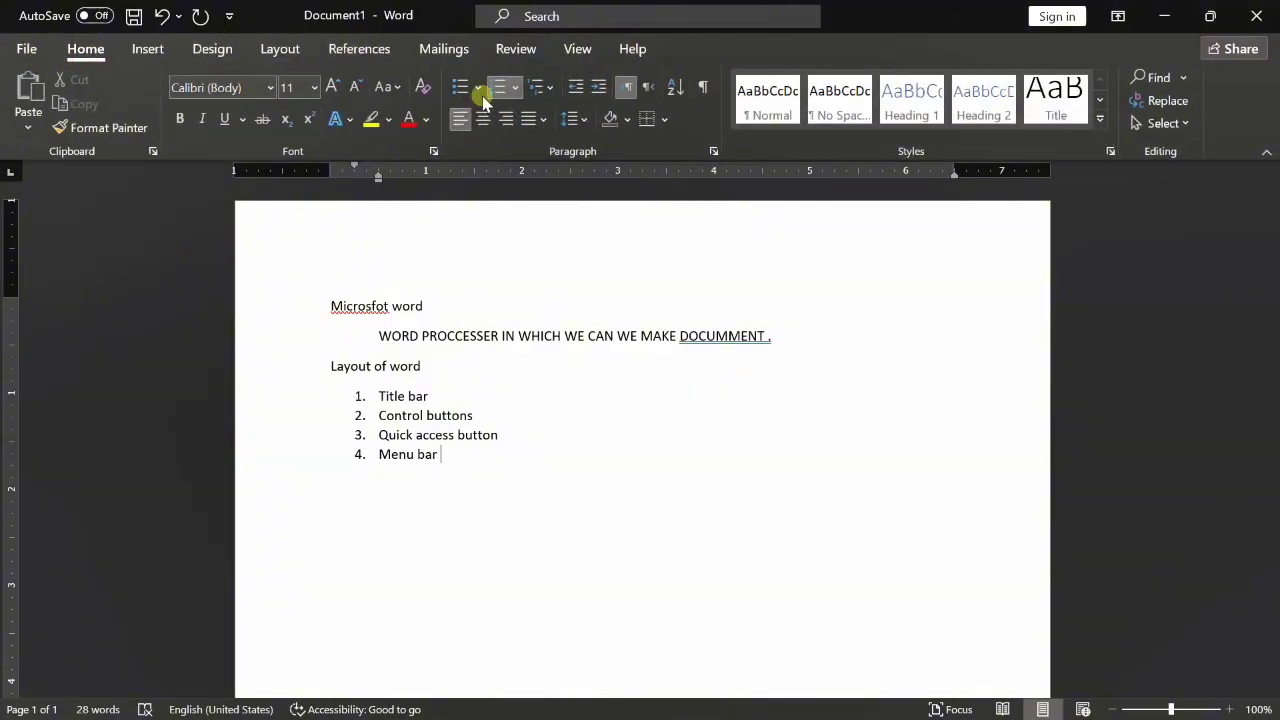
# - Look through the Help, View, Review, Mailings, Design and Insert tabs, then start item 7 after Ruler
pyautogui.click(632, 49)
pyautogui.click(577, 49)
pyautogui.click(516, 49)
pyautogui.click(443, 49)
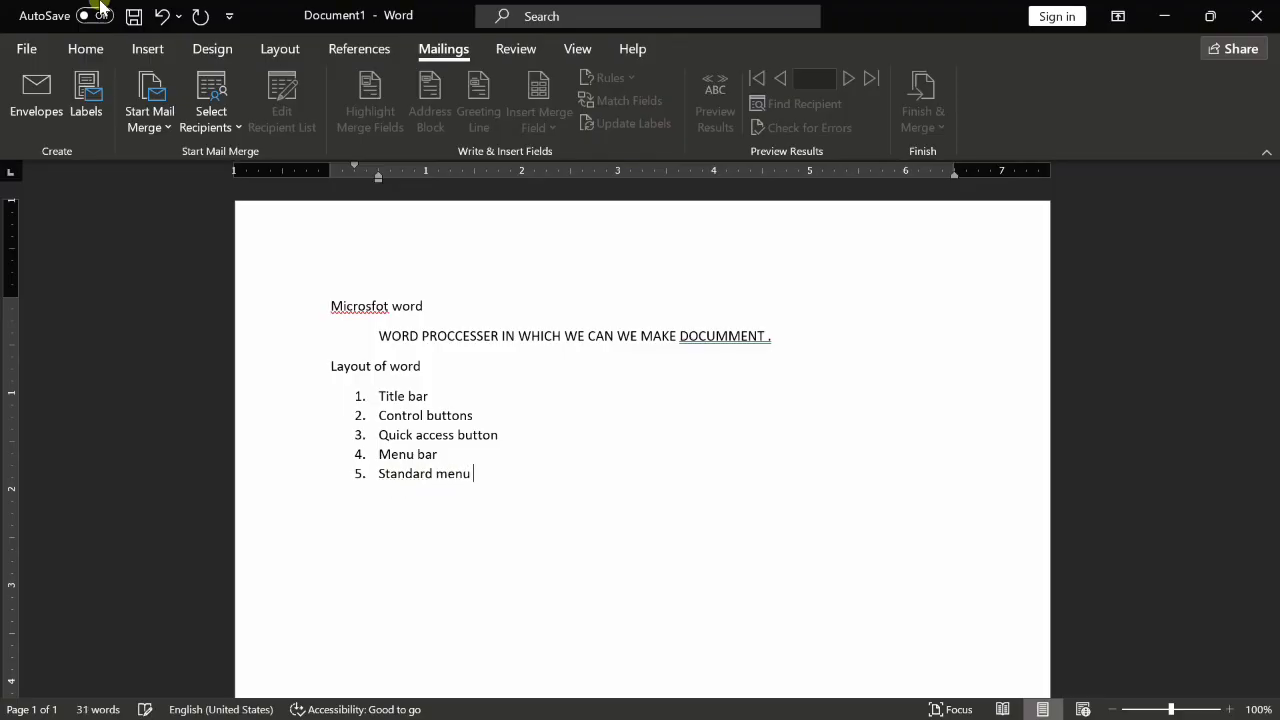
pyautogui.click(86, 48)
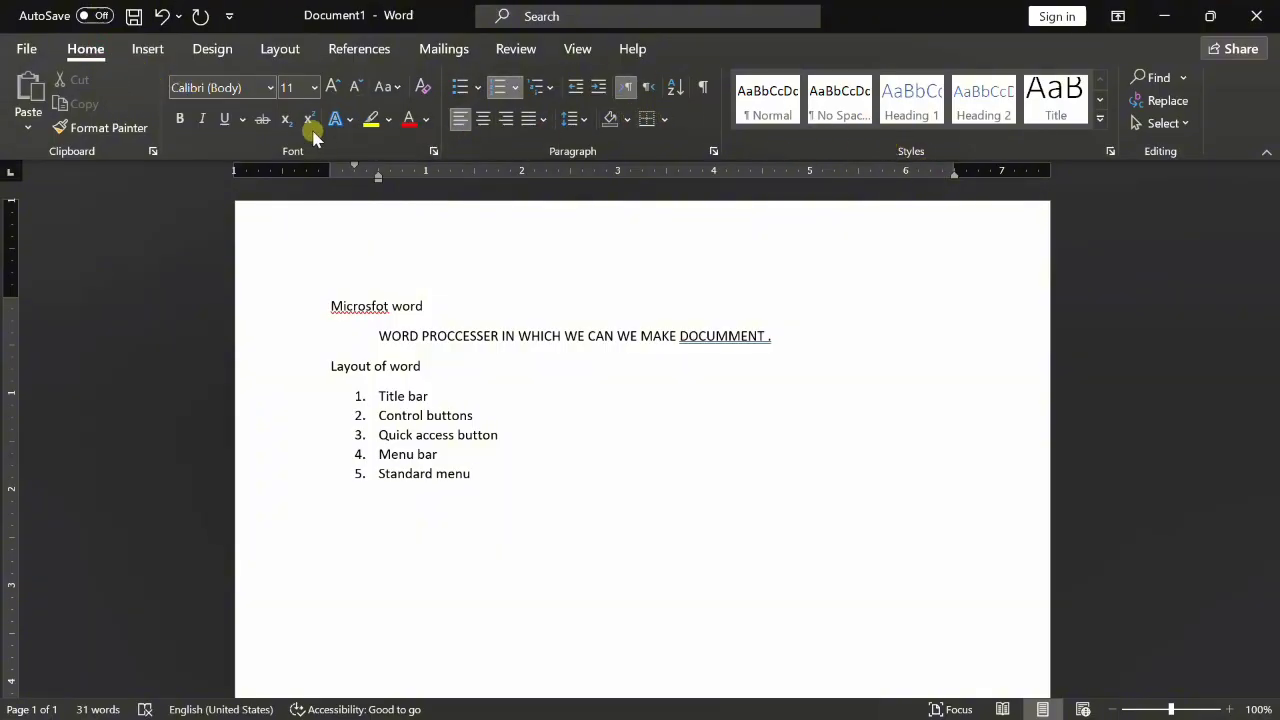
pyautogui.click(240, 56)
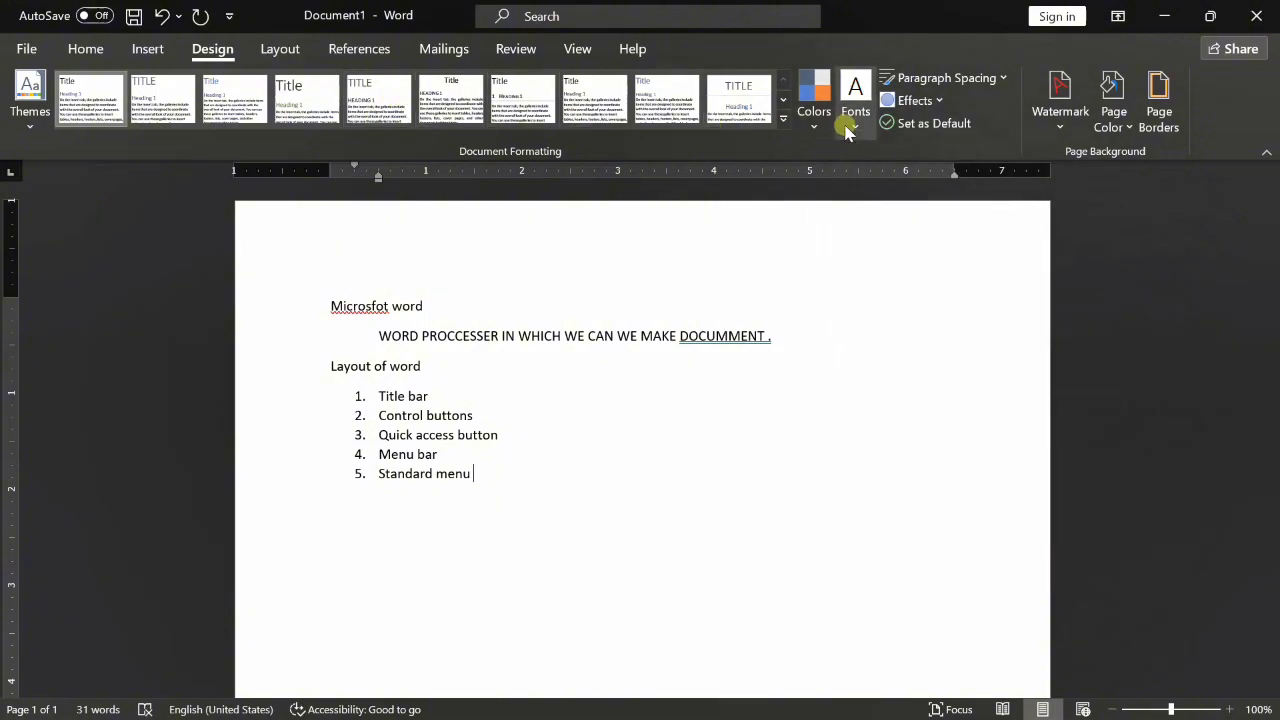
pyautogui.click(140, 49)
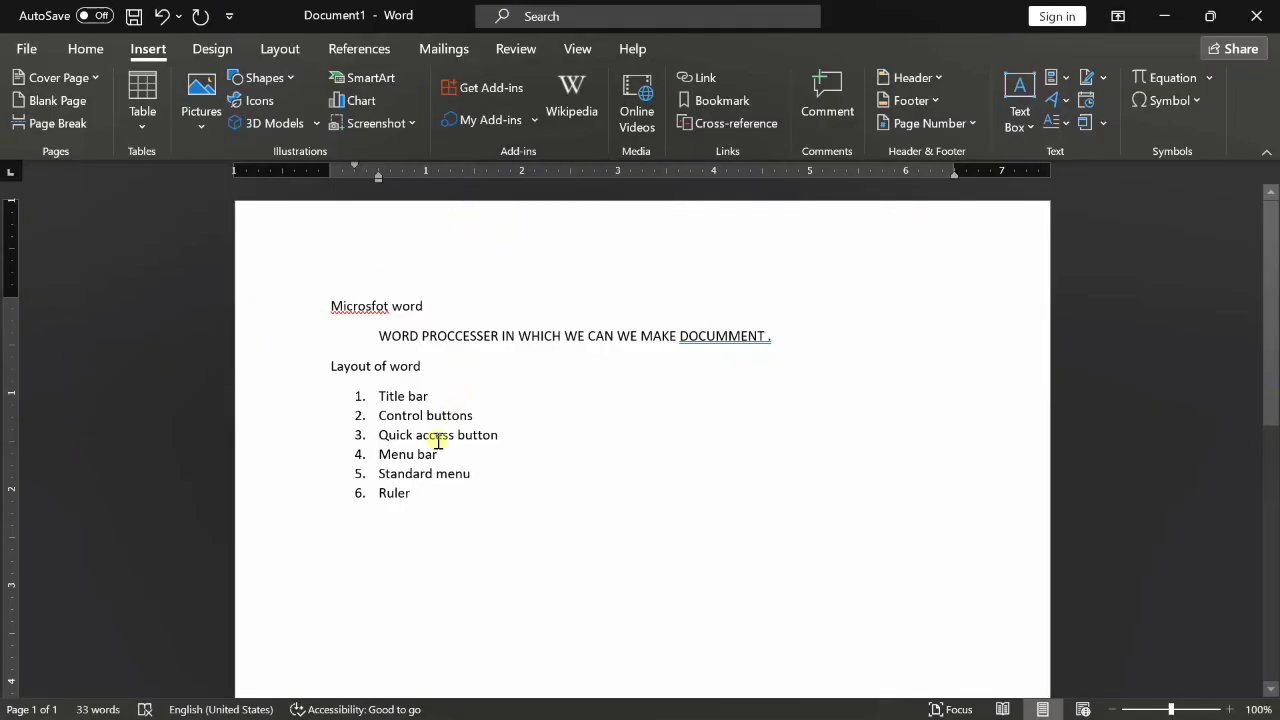
pyautogui.press('Return')
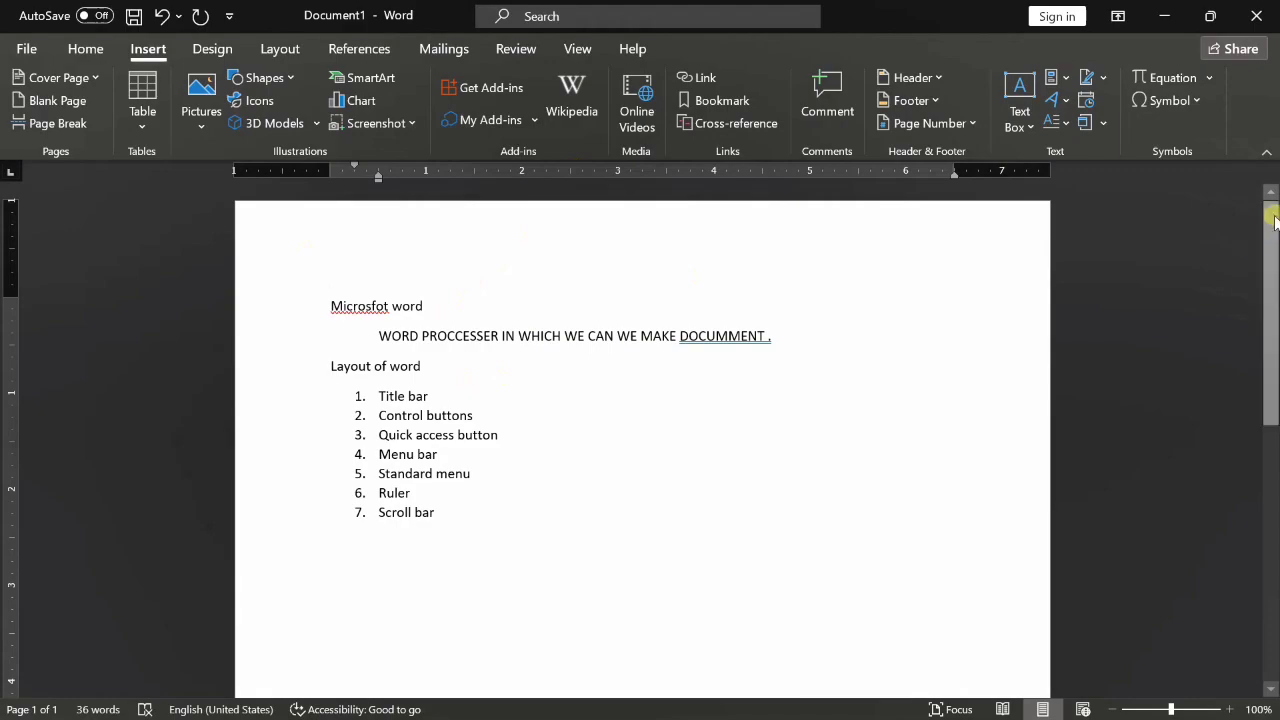
# - Zoom the page in and back to 100%, then start list item 8 after Scroll bar
pyautogui.moveTo(1260, 217); pyautogui.dragTo(1271, 257)
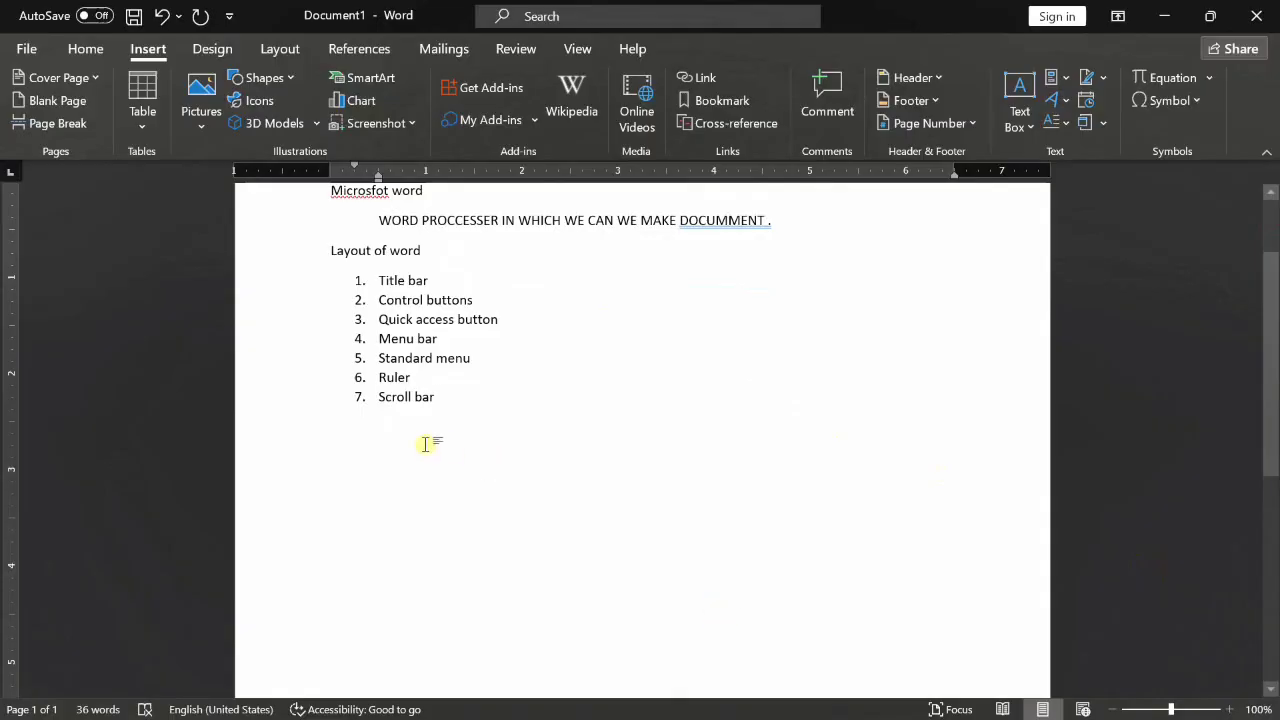
pyautogui.click(1234, 710)
pyautogui.click(1234, 710)
pyautogui.click(1234, 710)
pyautogui.click(1234, 710)
pyautogui.click(1234, 710)
pyautogui.click(1234, 710)
pyautogui.click(1234, 710)
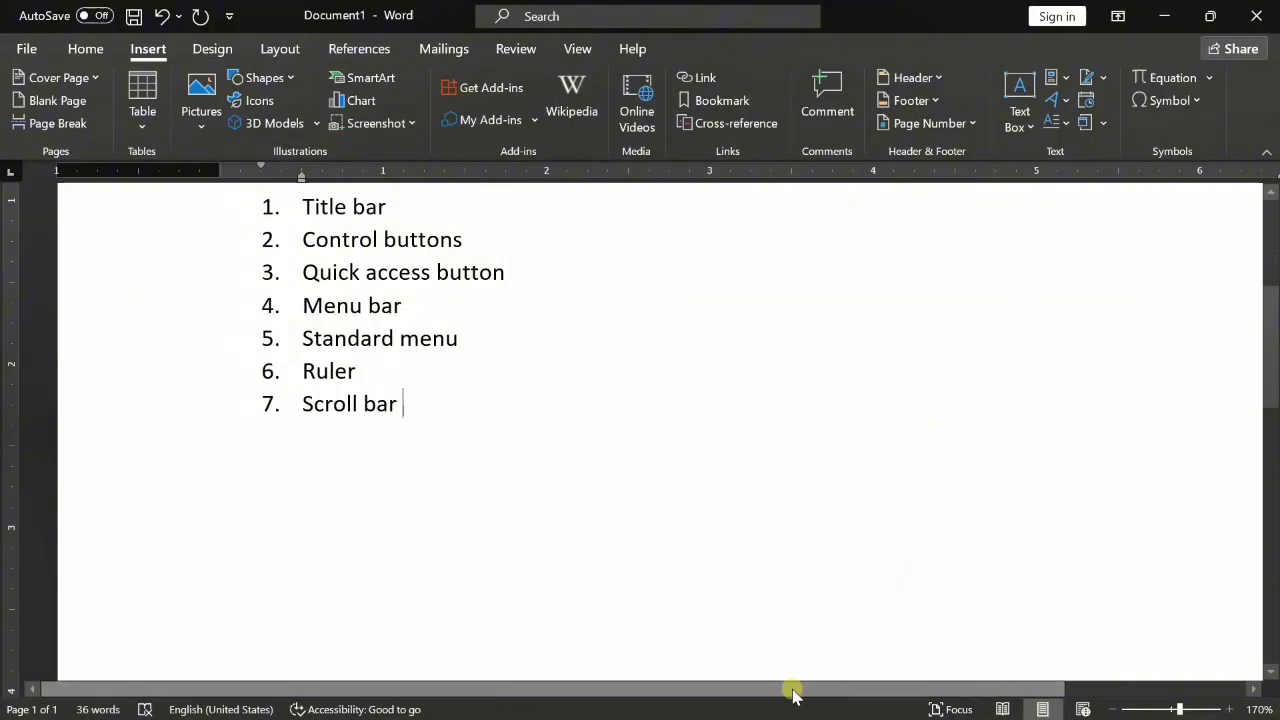
pyautogui.moveTo(791, 690); pyautogui.dragTo(749, 708)
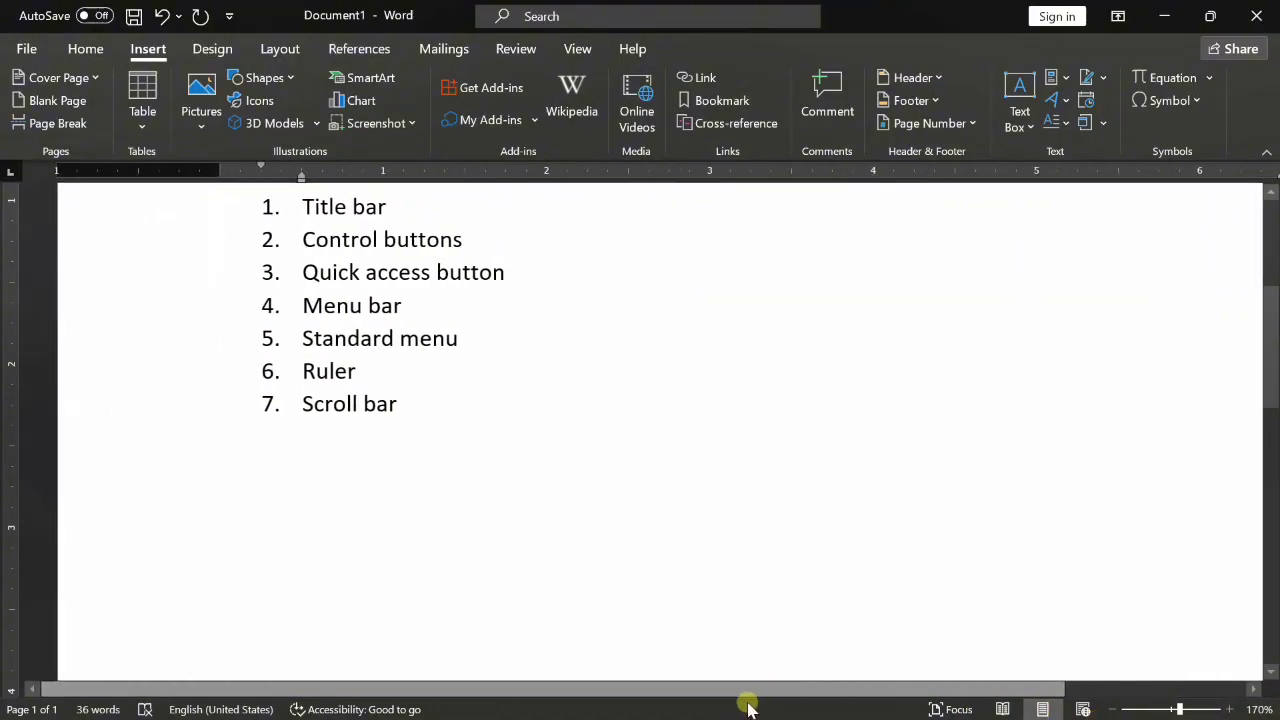
pyautogui.click(1172, 710)
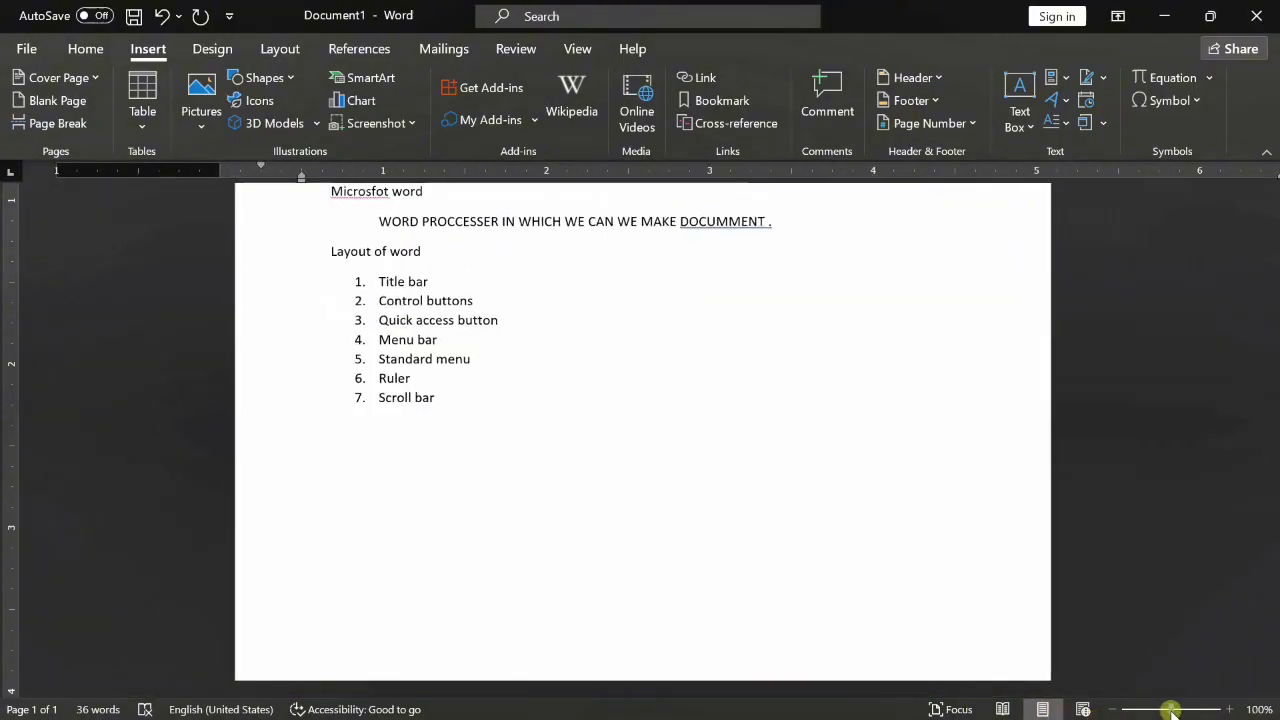
pyautogui.click(529, 393)
pyautogui.press('Return')
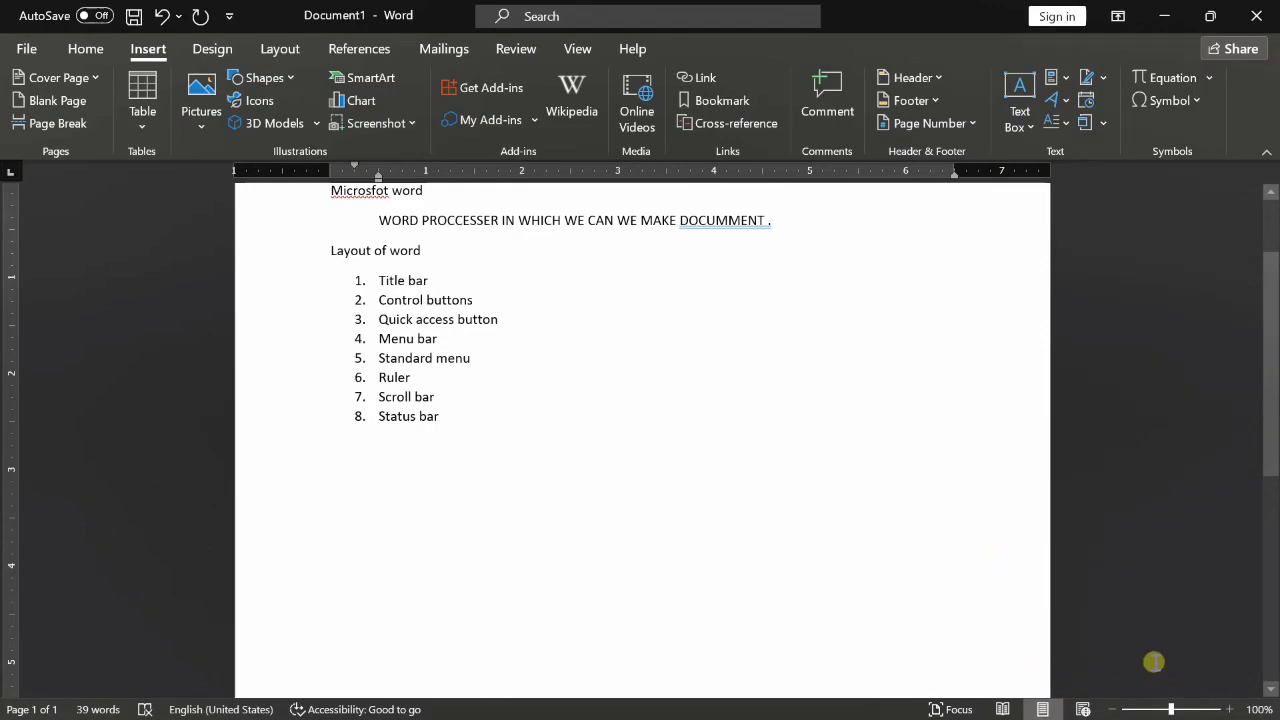
pyautogui.click(1232, 702)
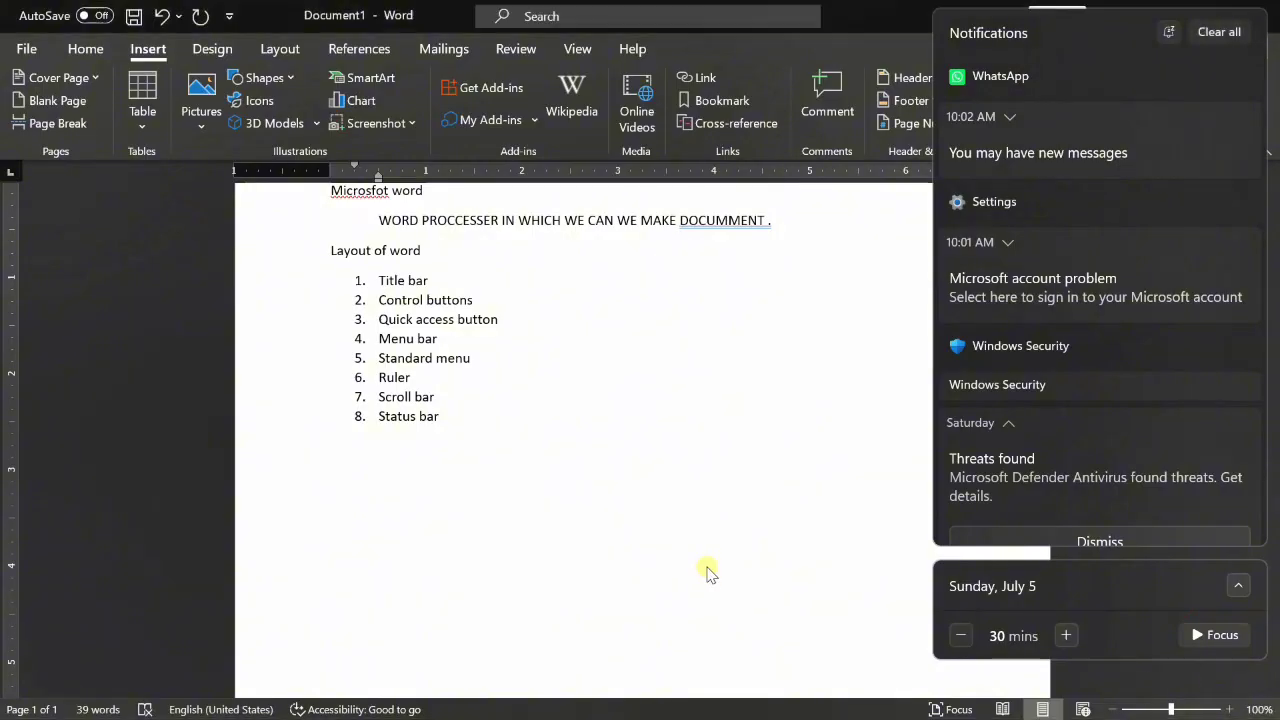
pyautogui.click(706, 571)
pyautogui.click(1234, 709)
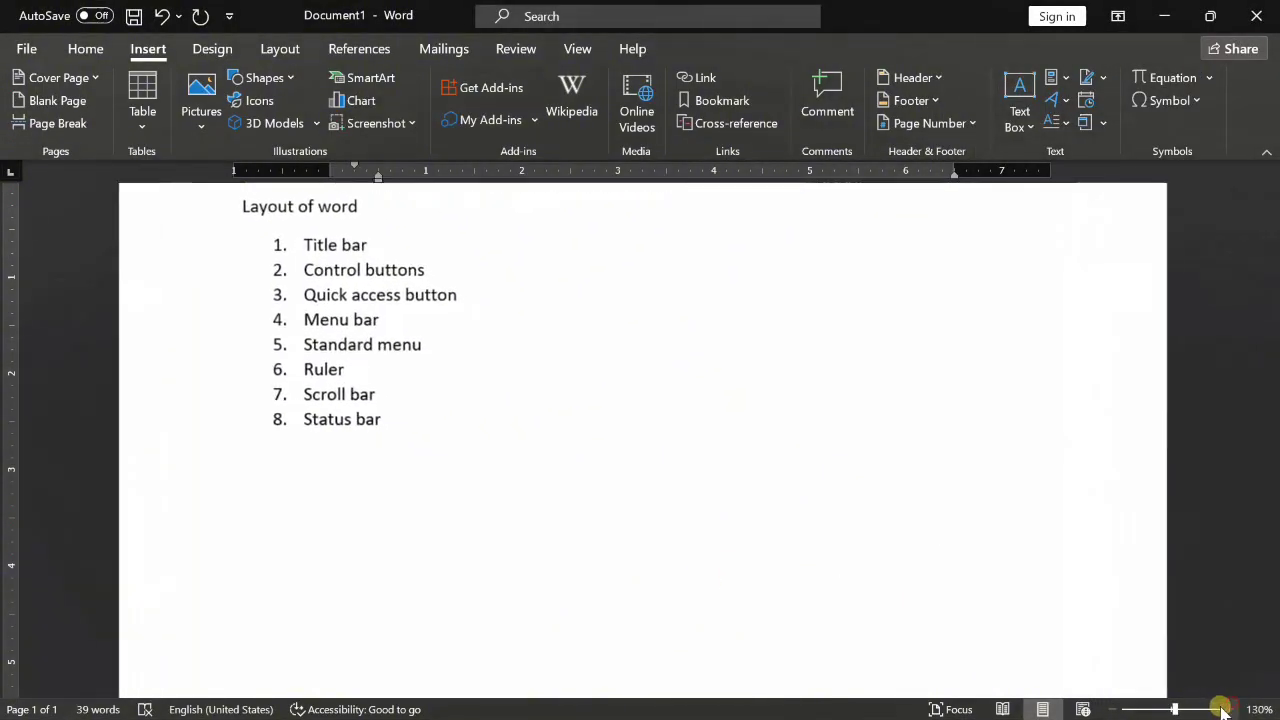
pyautogui.click(1114, 709)
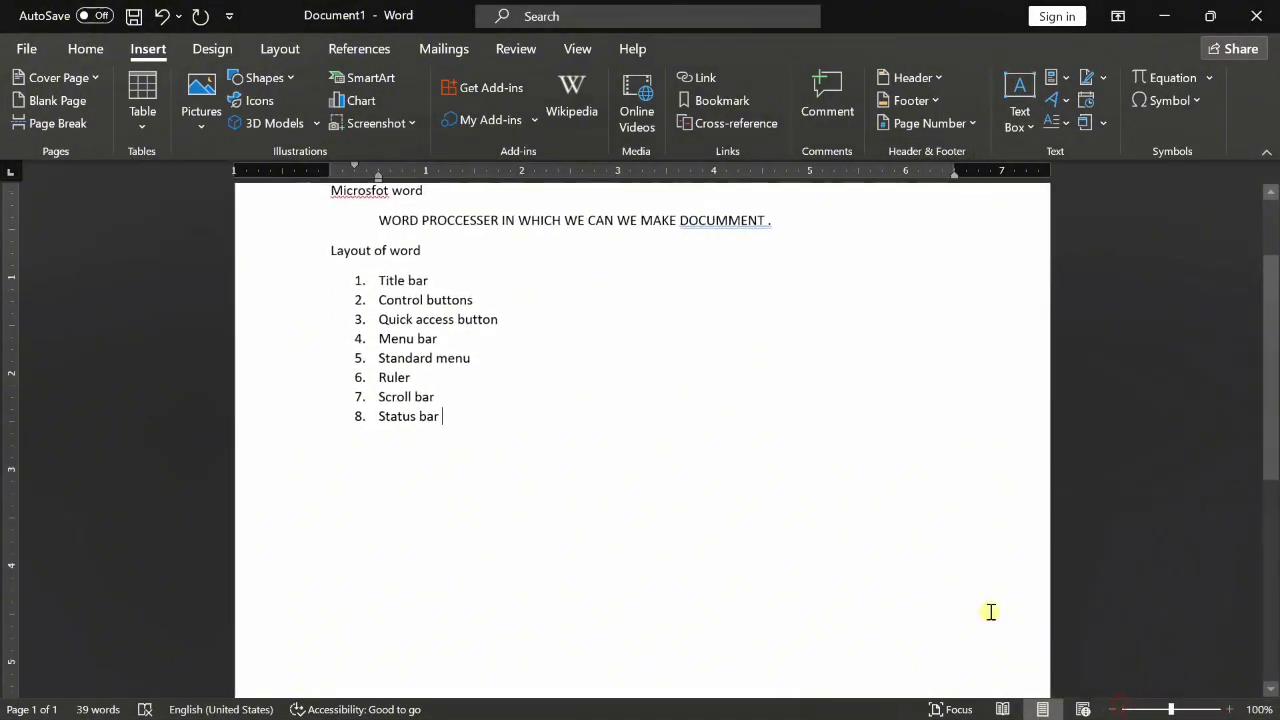
# - Add item 9 after Status bar and demote it to indented sub-item 'a.'
pyautogui.click(511, 488)
pyautogui.press('Return')
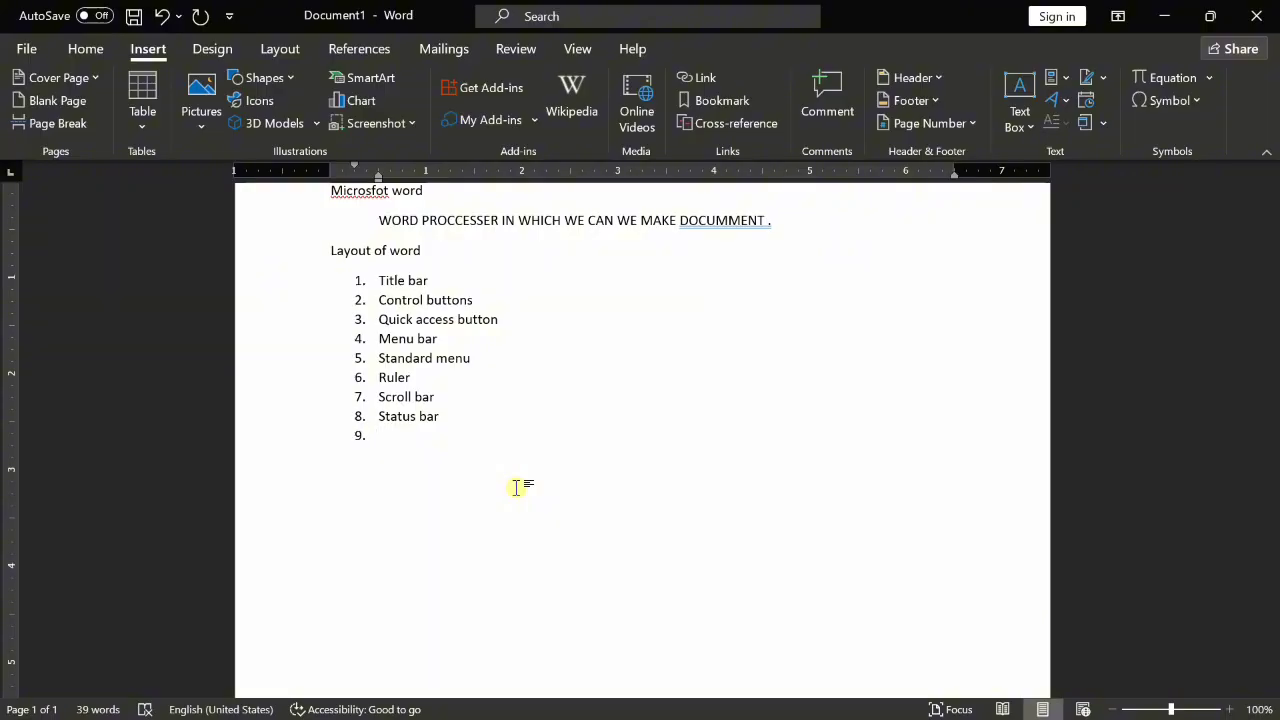
pyautogui.press('Tab')
pyautogui.scroll(2, 516, 487)
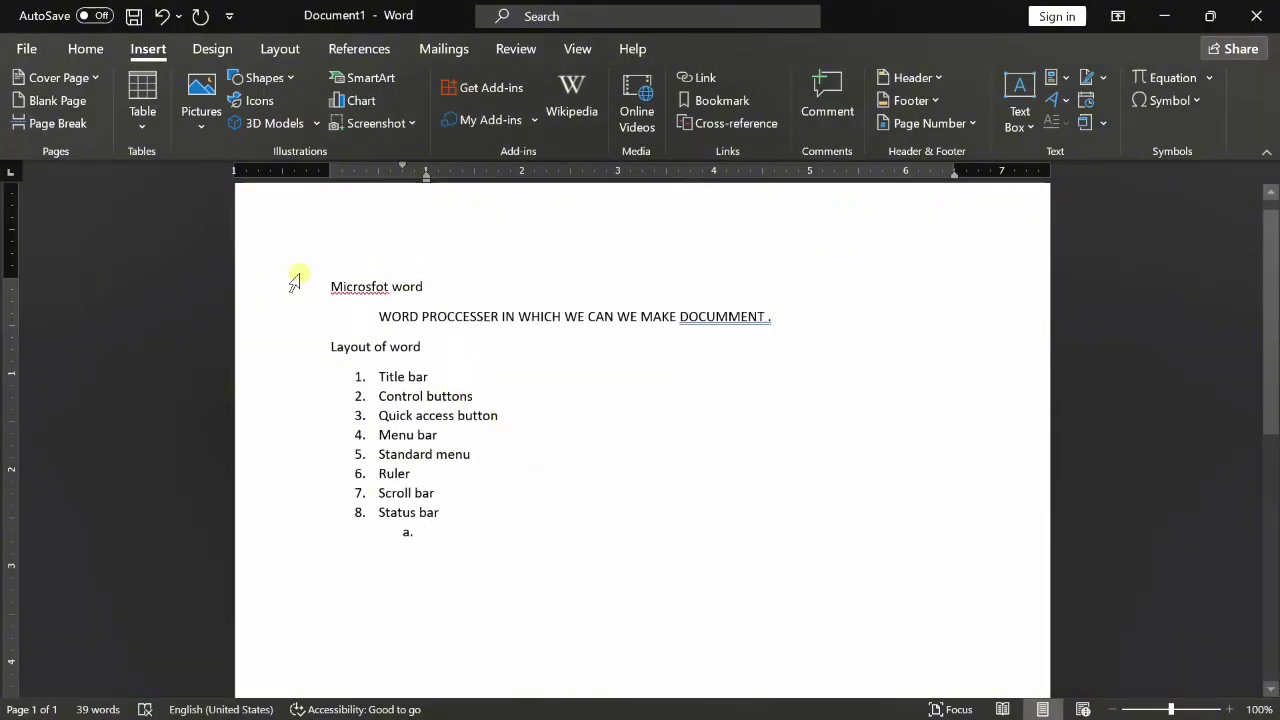
# - Correct 'Microsfot' to 'Microsoft' via spelling suggestions, after undoing a trial fix and Ignore All
pyautogui.rightClick(366, 288)
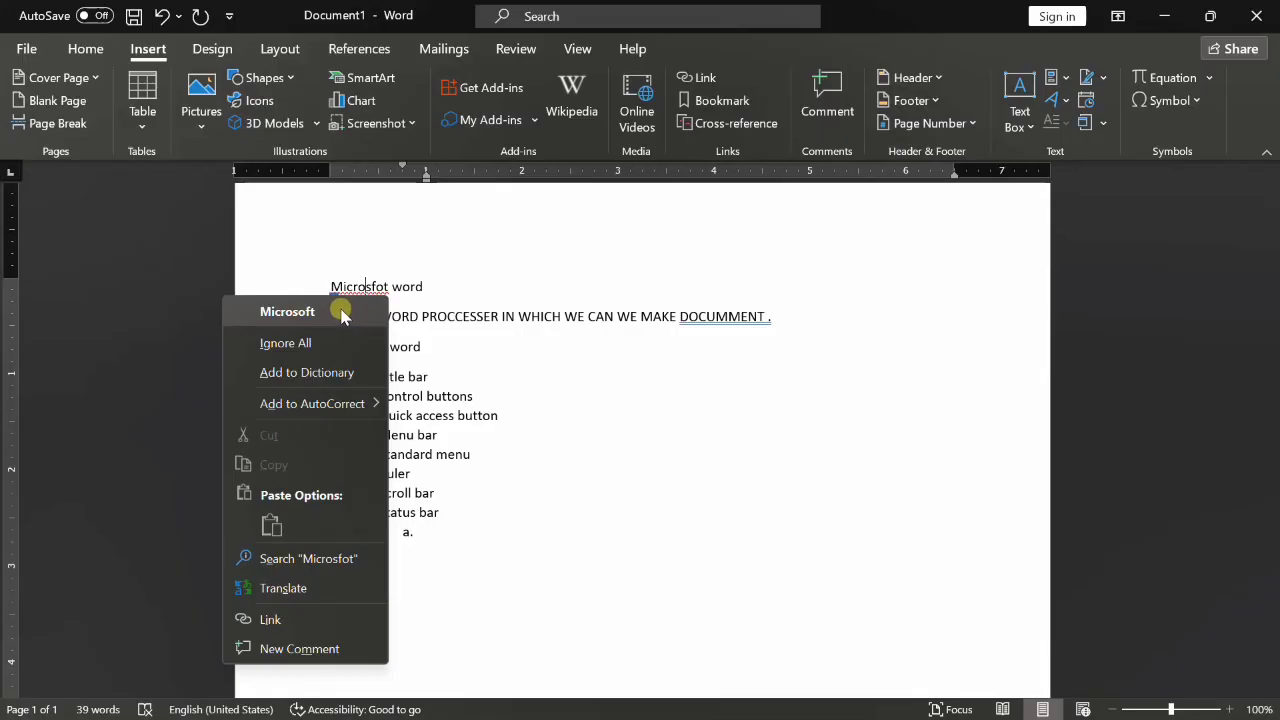
pyautogui.click(341, 314)
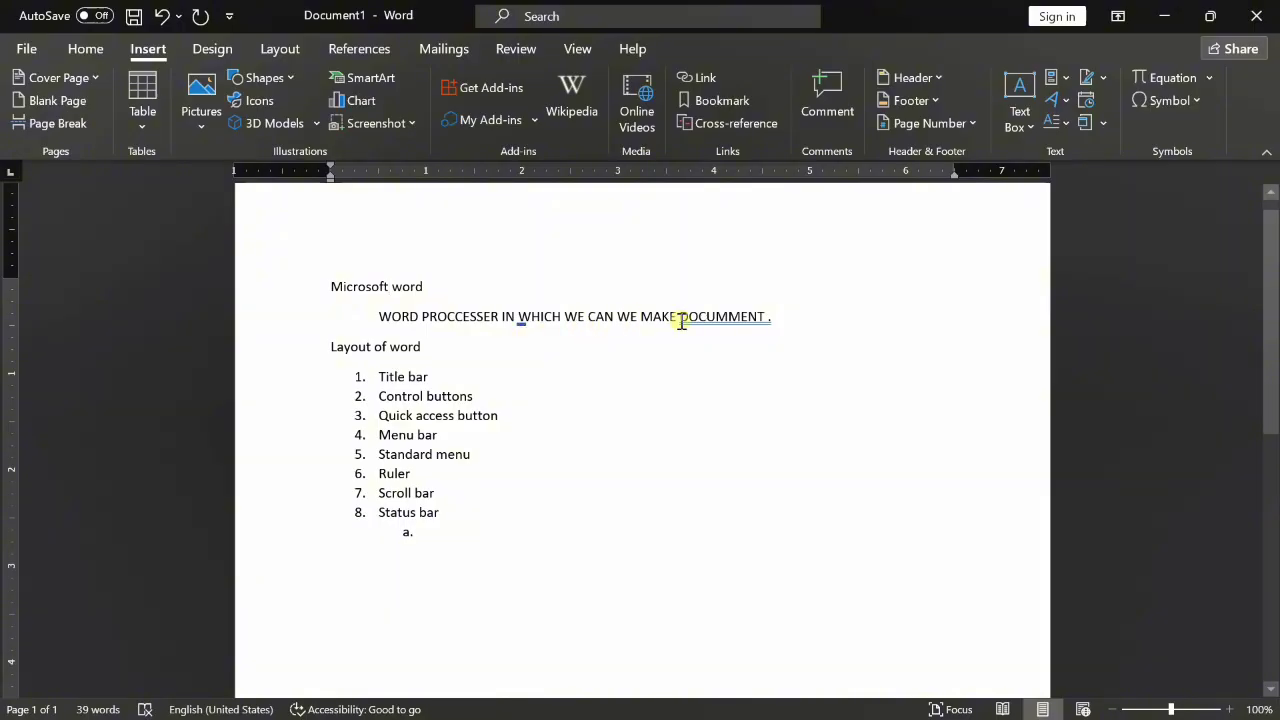
pyautogui.hotkey('ctrl', 'z')
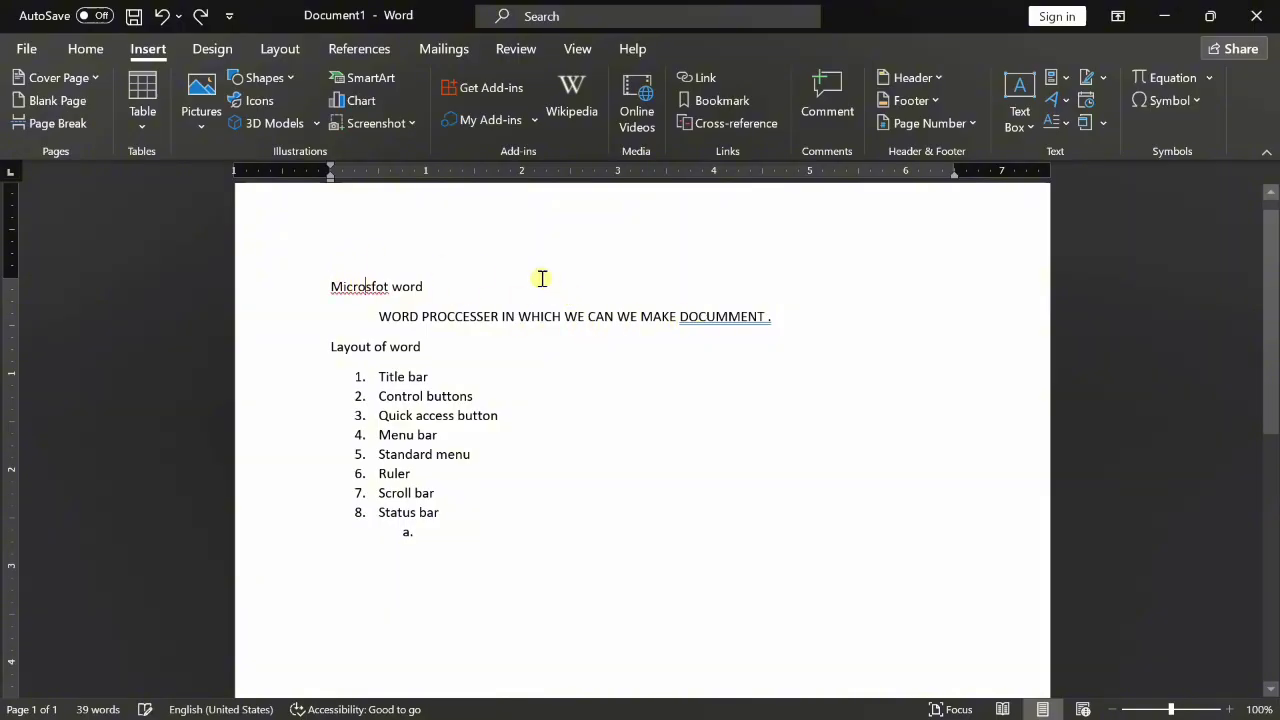
pyautogui.rightClick(380, 286)
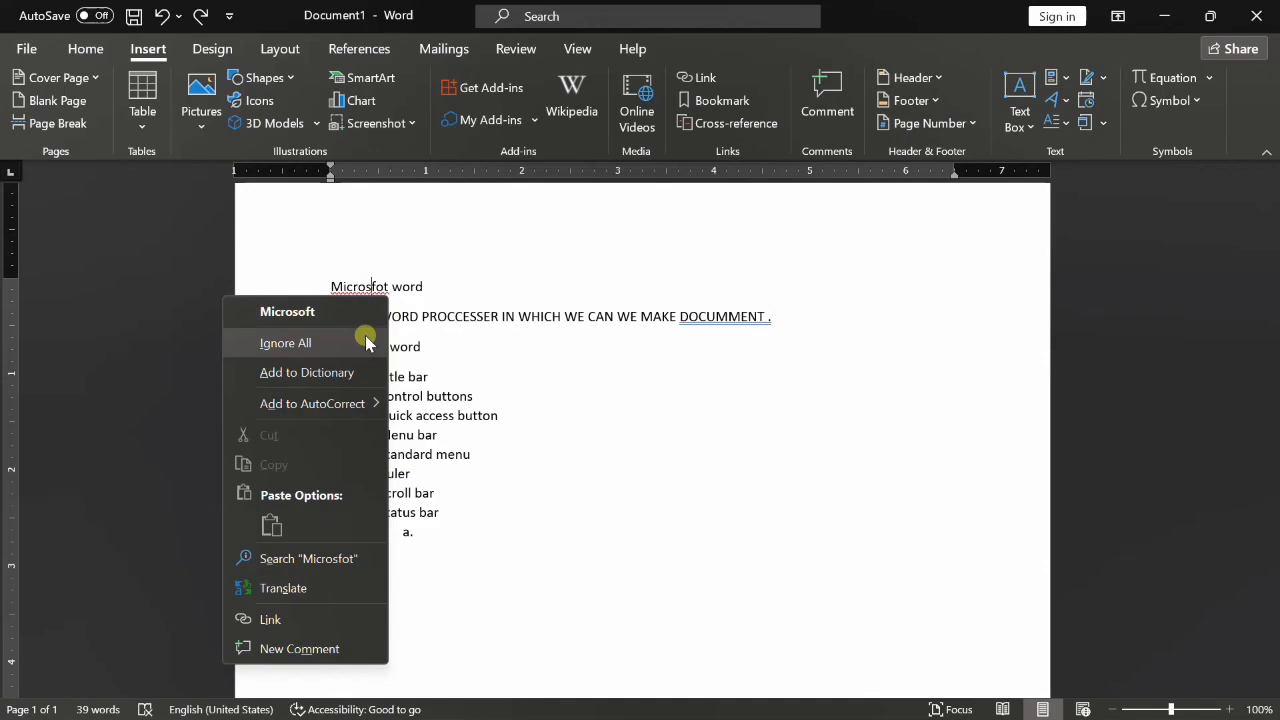
pyautogui.click(365, 341)
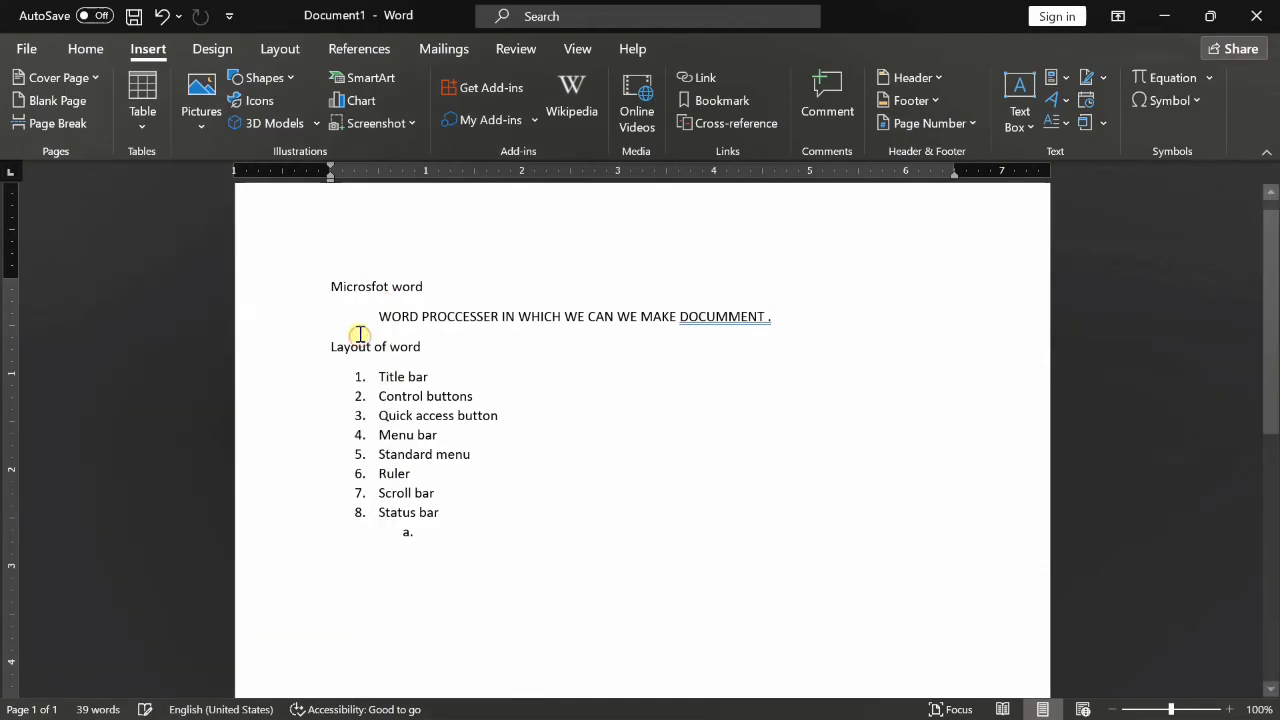
pyautogui.hotkey('ctrl', 'z')
pyautogui.rightClick(343, 290)
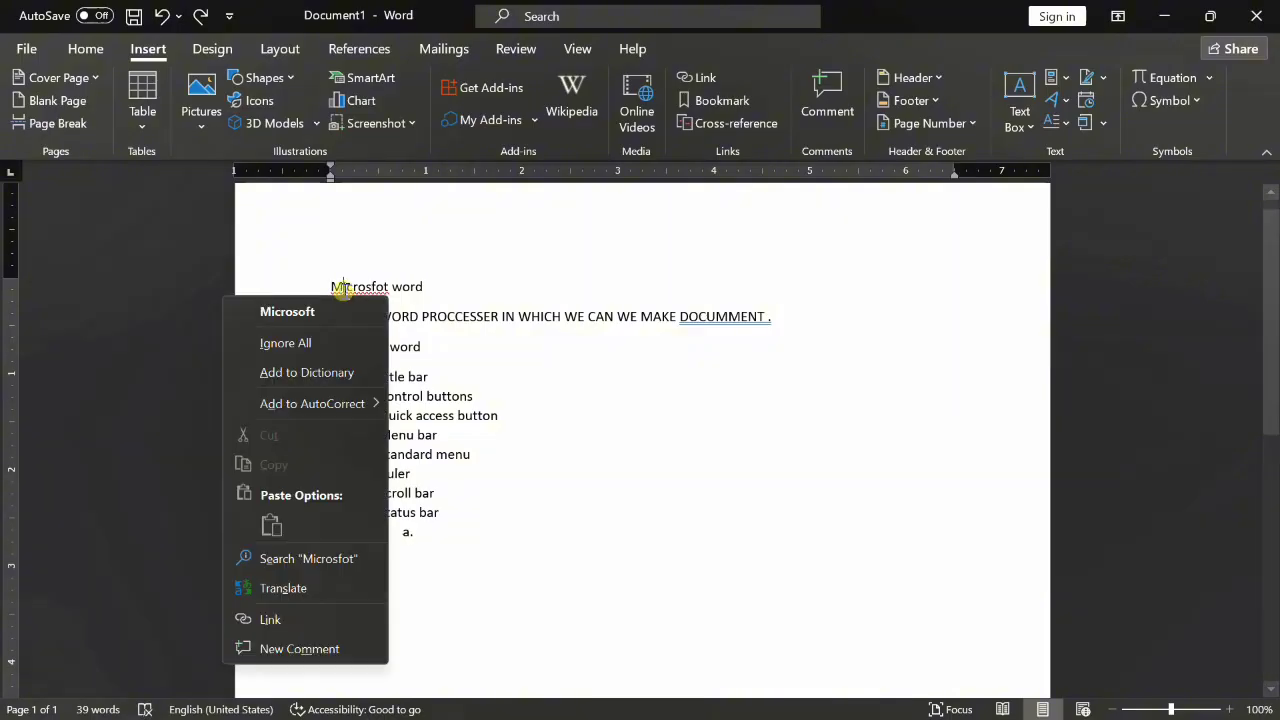
pyautogui.click(342, 304)
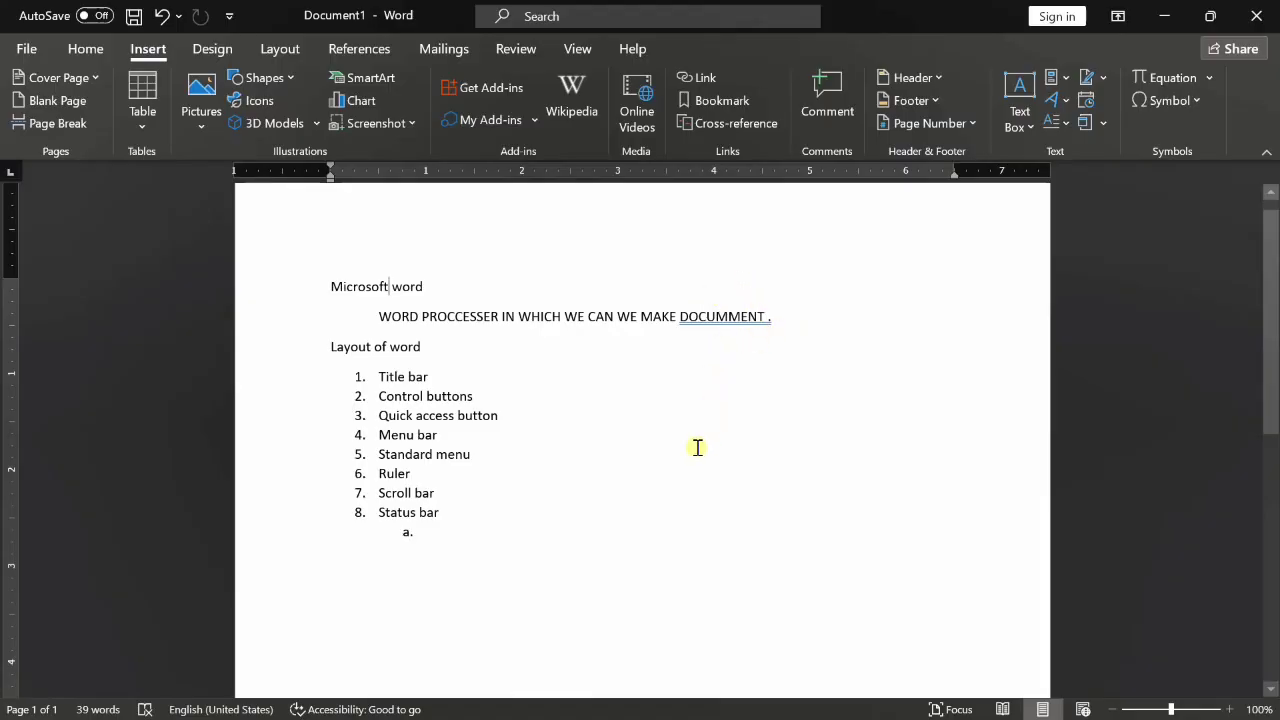
# - Fill sub-item a. with 'He is a boy', fixing 'are' via the grammar suggestion
pyautogui.click(505, 576)
pyautogui.write('h')
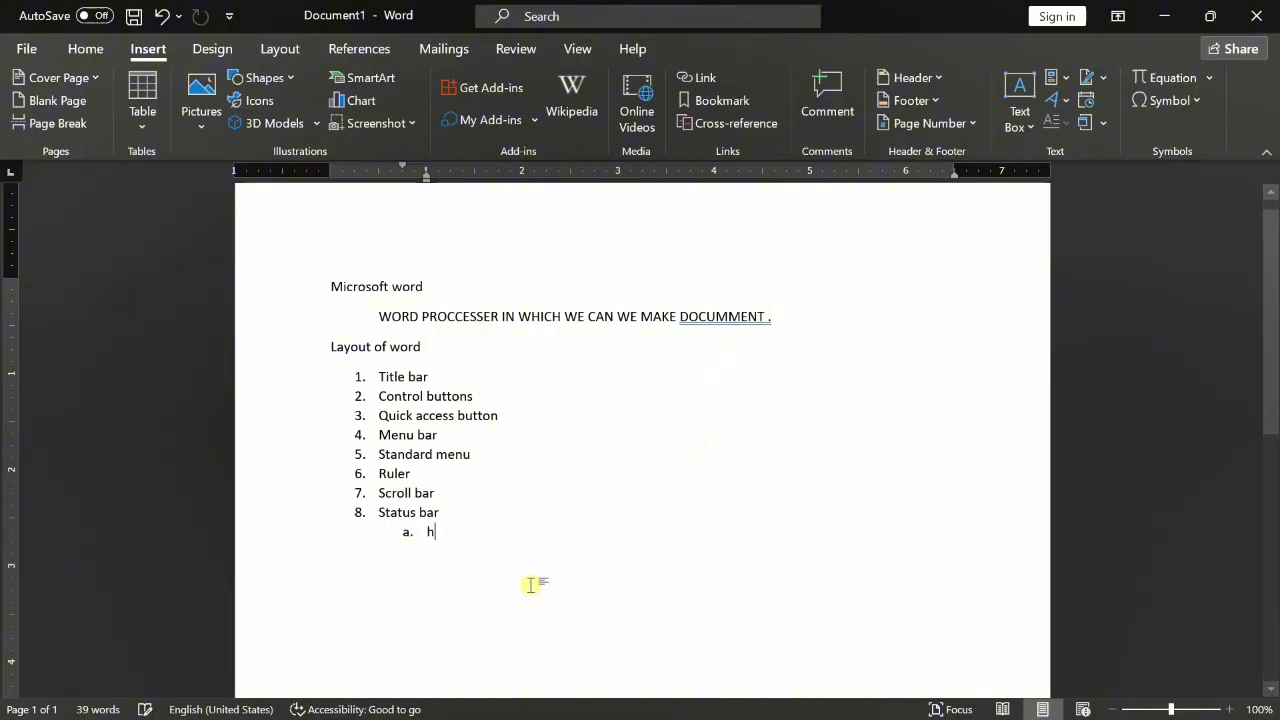
pyautogui.write('e are a boy.')
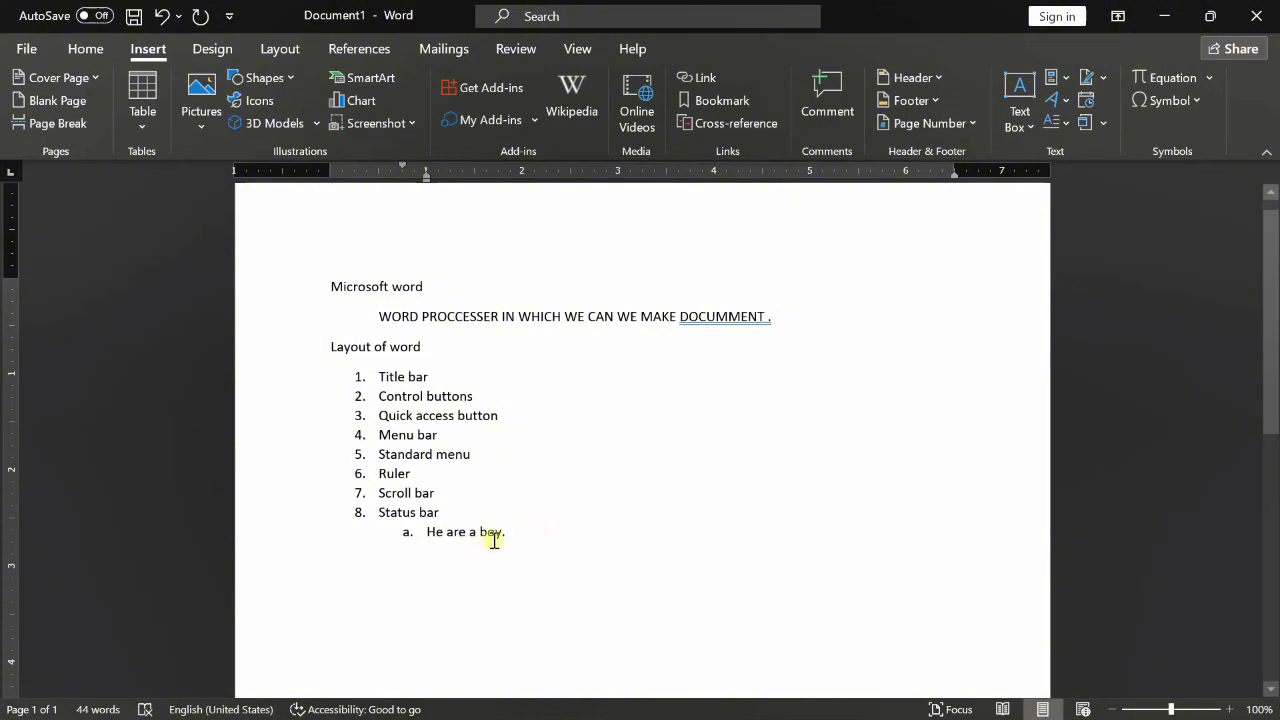
pyautogui.press('BackSpace')
pyautogui.rightClick(455, 532)
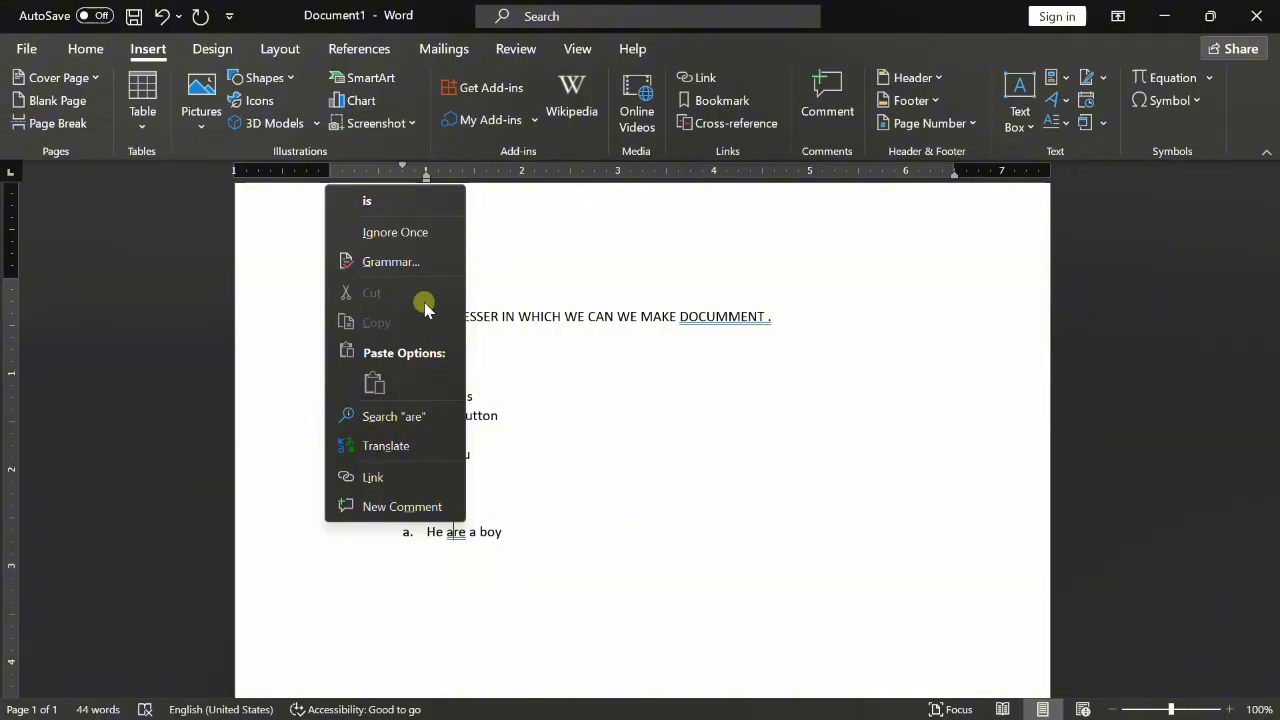
pyautogui.click(422, 199)
# - End the list with an empty unnumbered line below 'He is a boy'
pyautogui.click(536, 527)
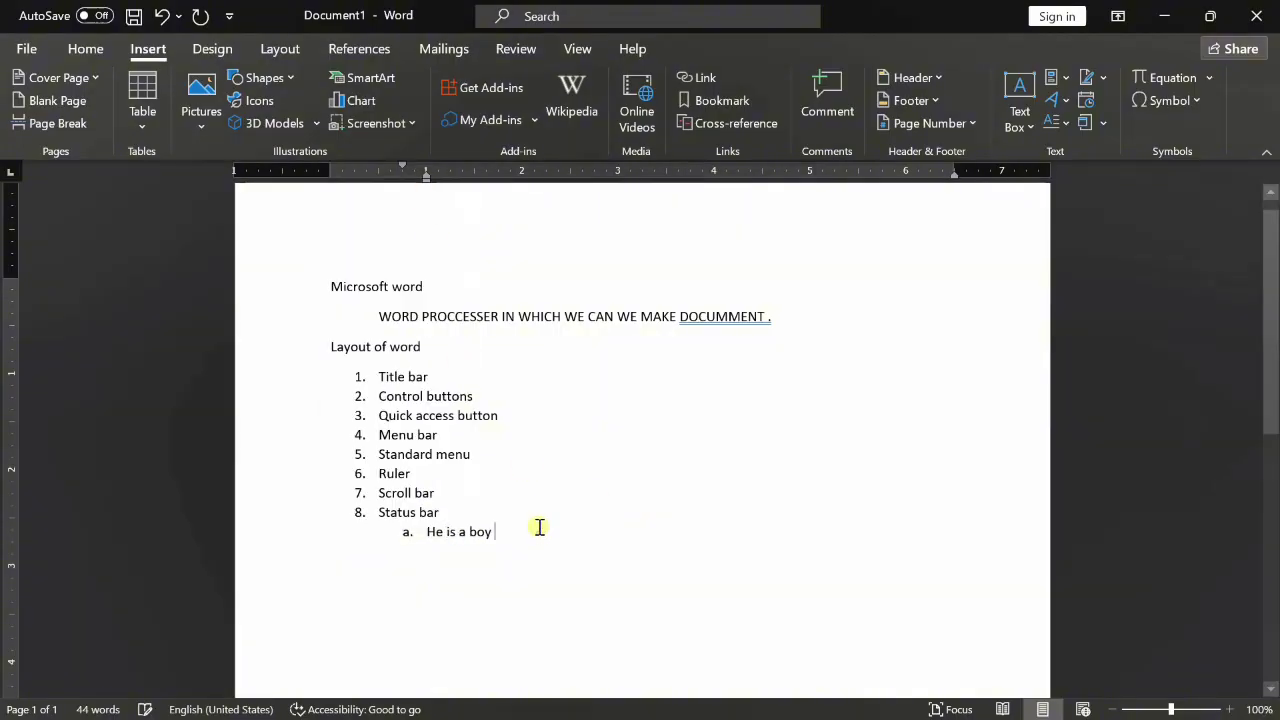
pyautogui.press('Return')
pyautogui.hotkey('shift', 'Tab')
pyautogui.press('Return')
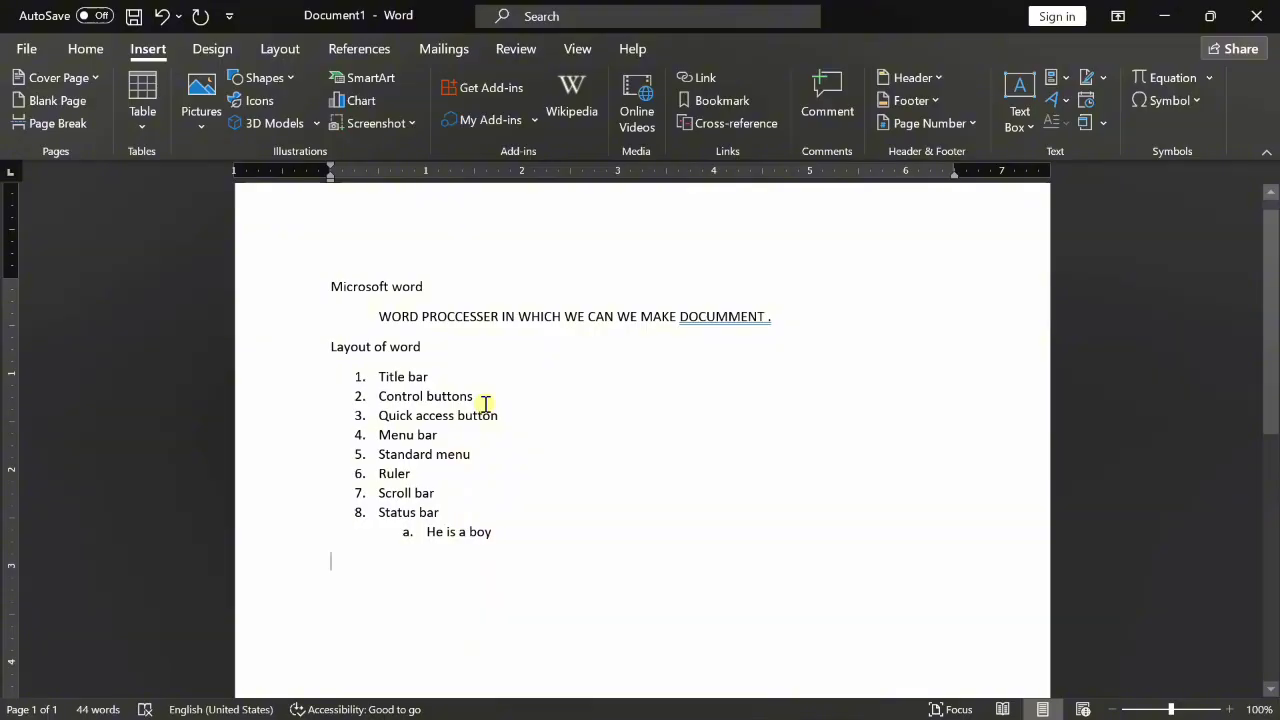
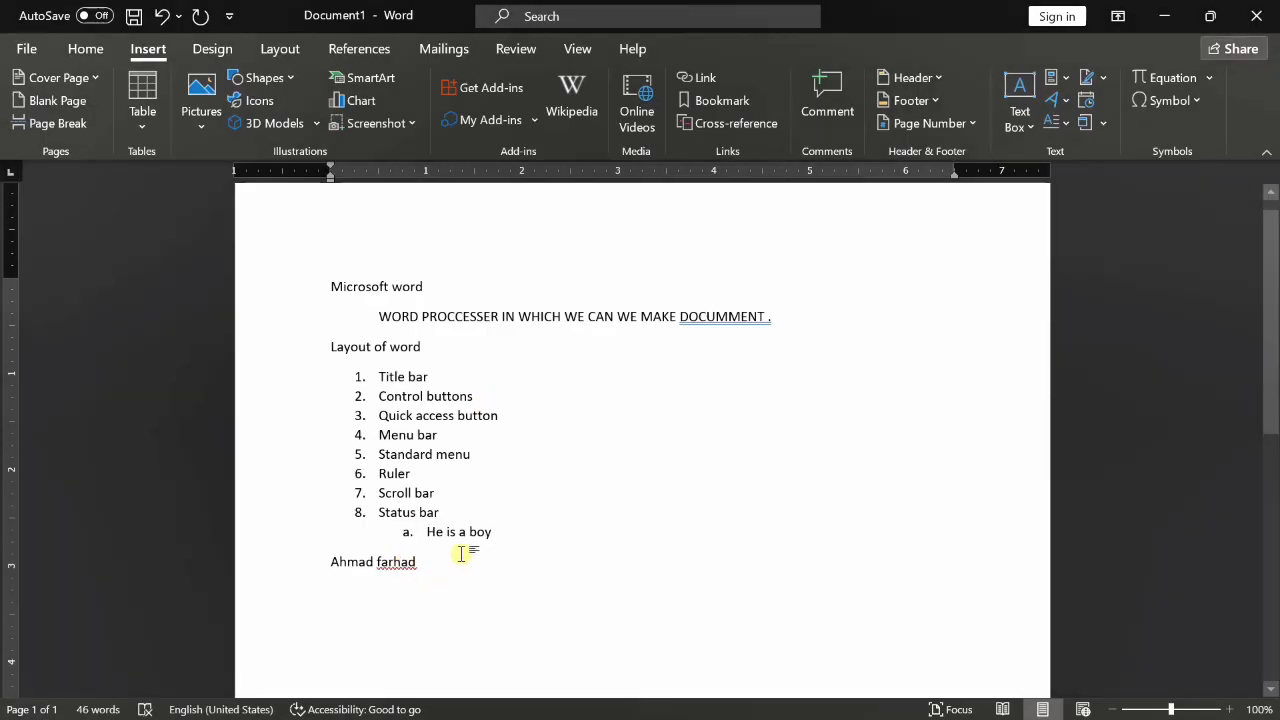
# - Type the person's full name on the empty line below the list
pyautogui.moveTo(1274, 226); pyautogui.dragTo(1274, 269)
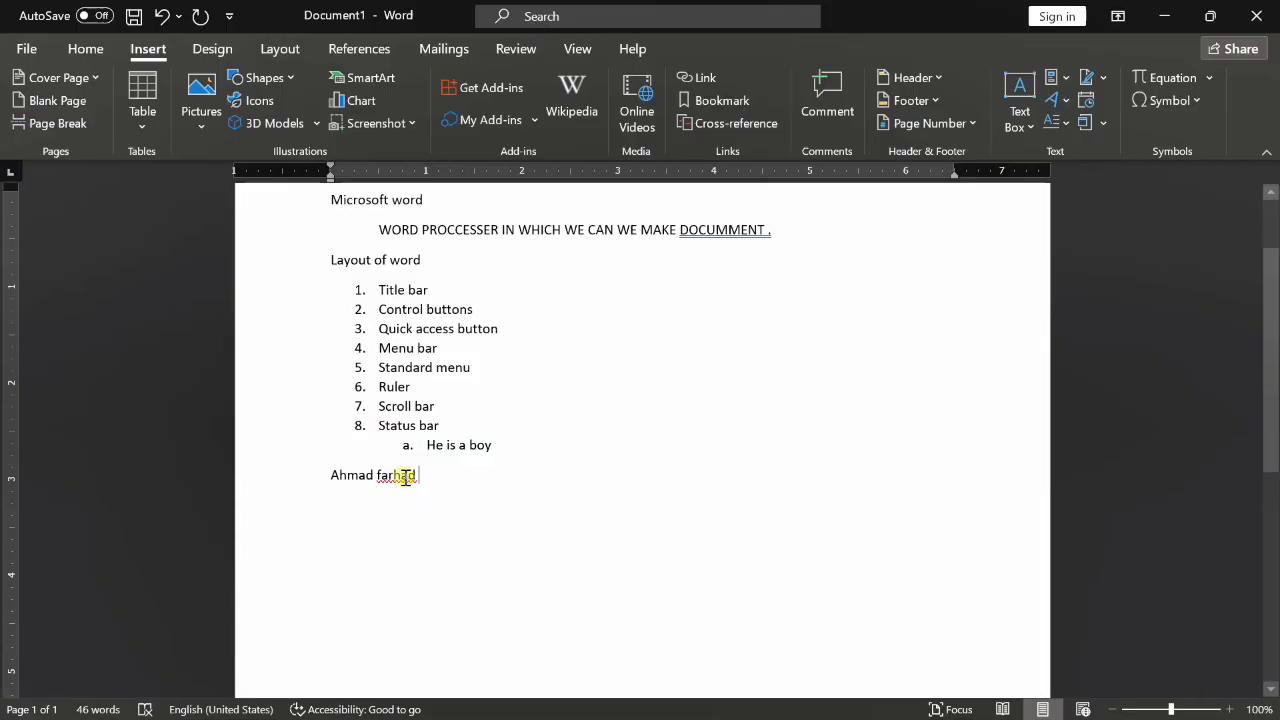
# - Add the red-flagged surname to the dictionary to clear its misspelling mark
pyautogui.rightClick(403, 475)
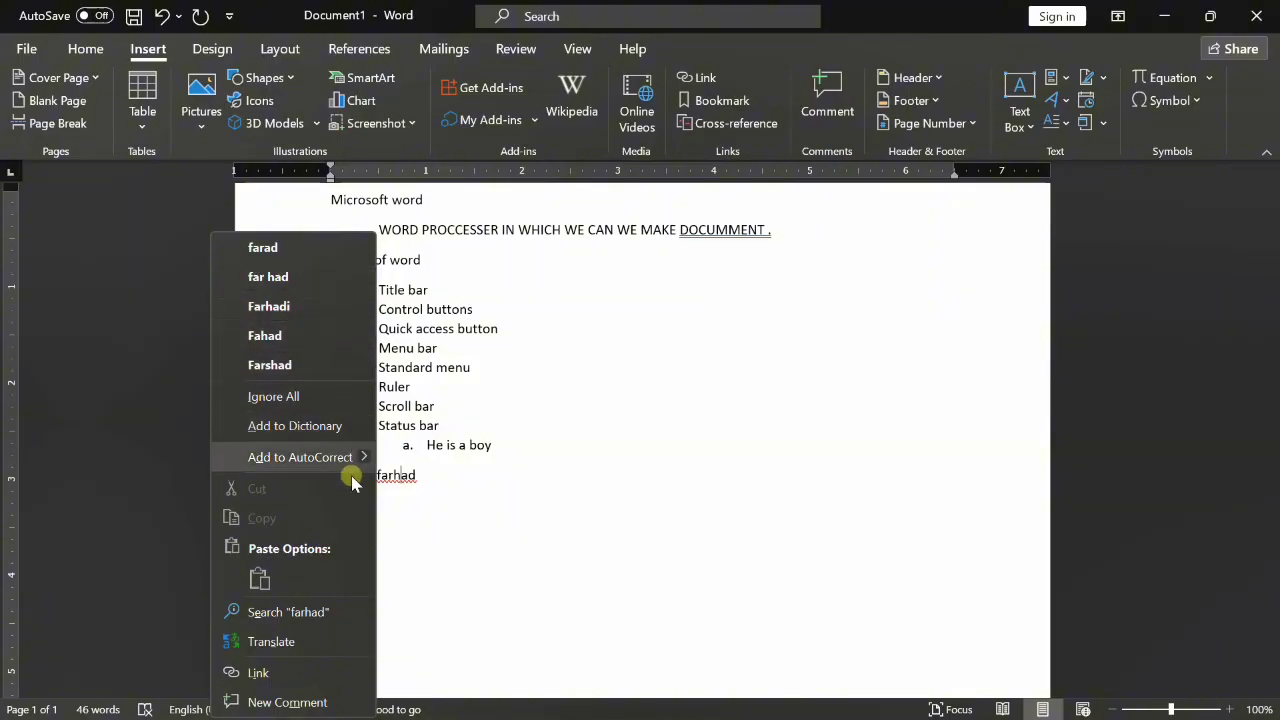
pyautogui.click(438, 498)
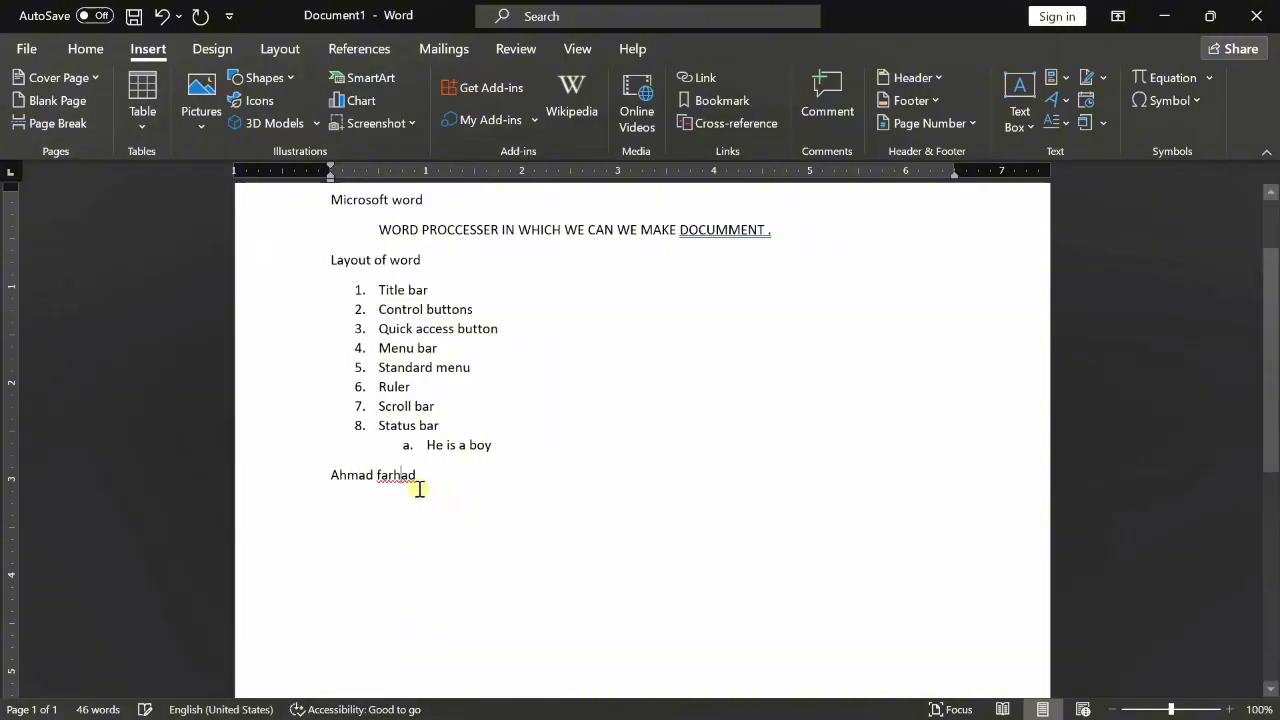
pyautogui.rightClick(430, 446)
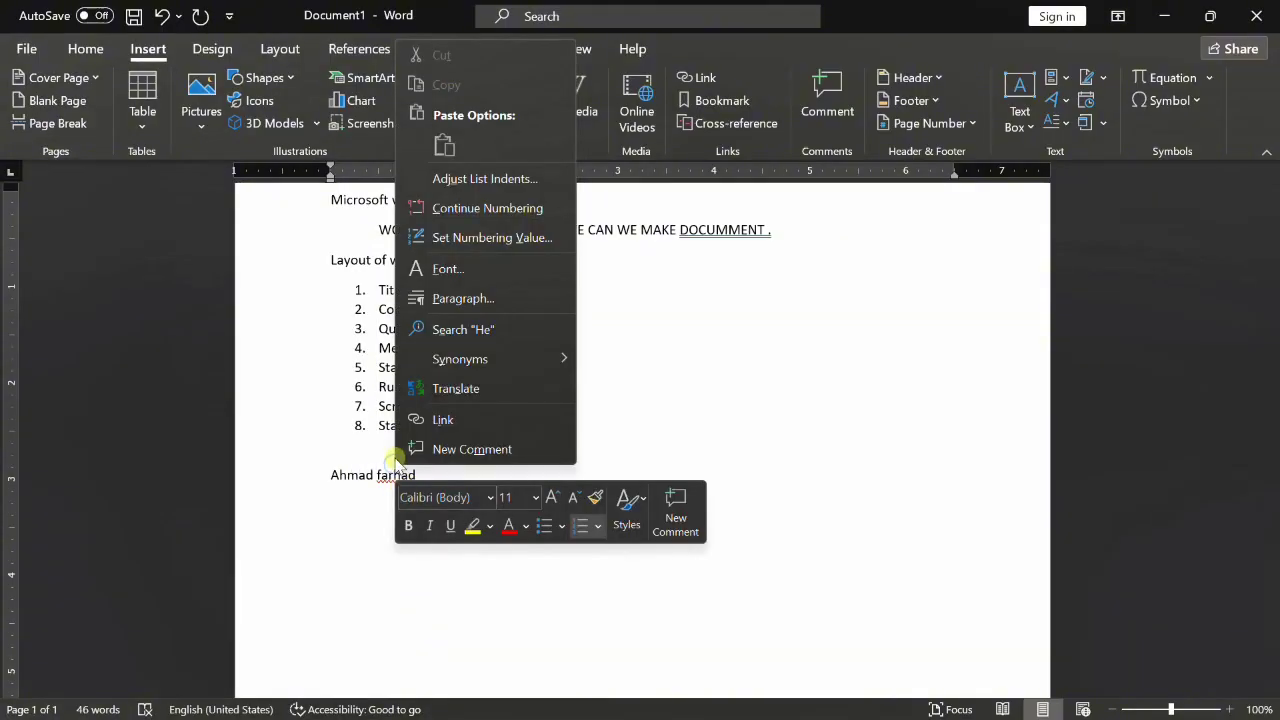
pyautogui.click(378, 527)
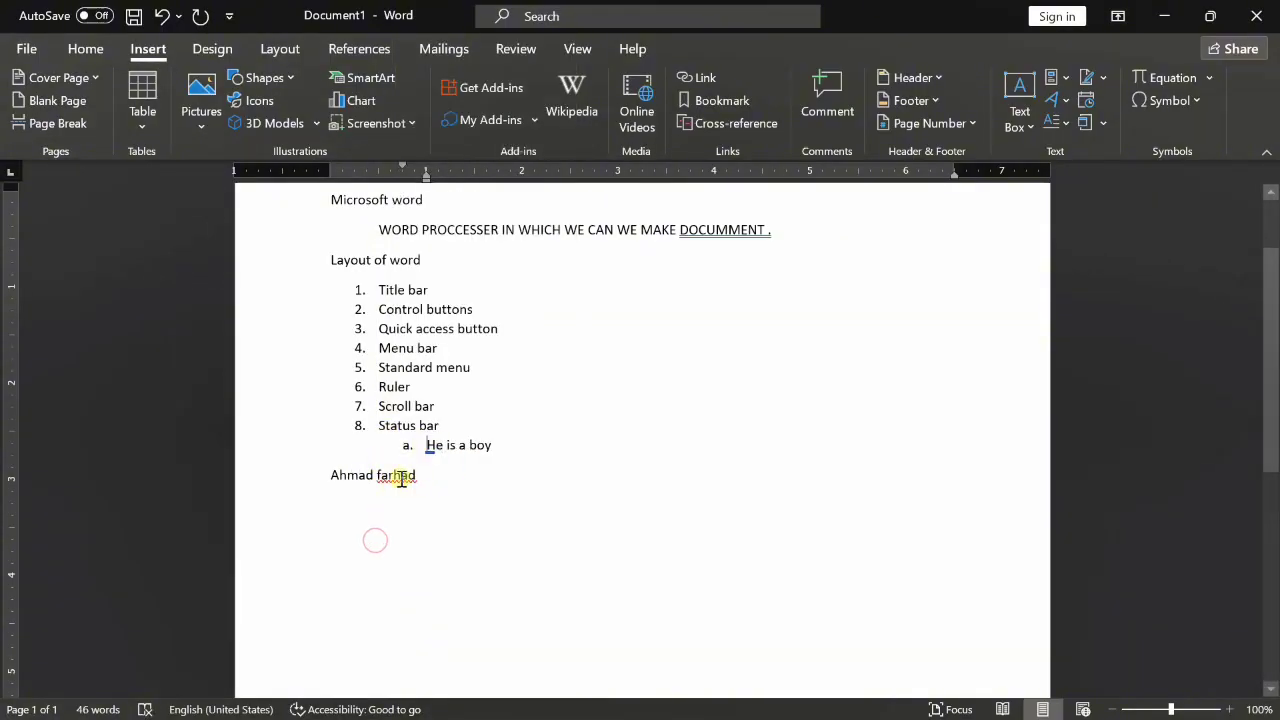
pyautogui.rightClick(398, 476)
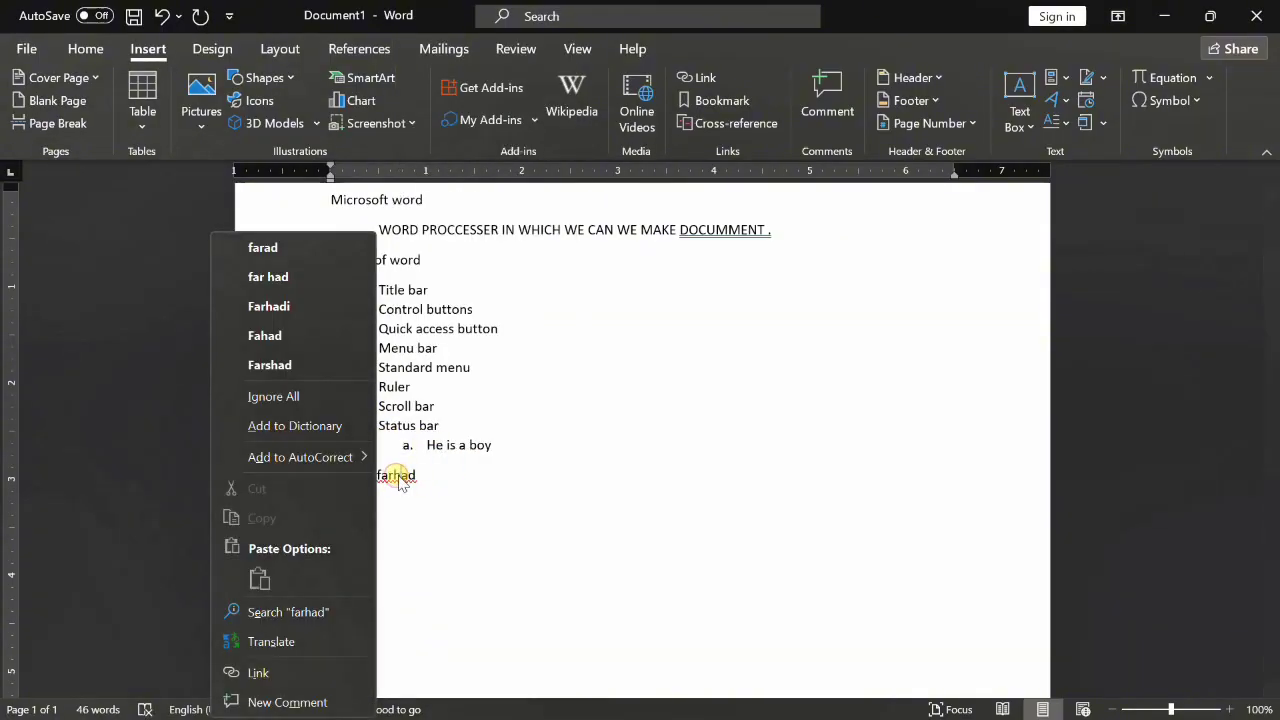
pyautogui.click(345, 430)
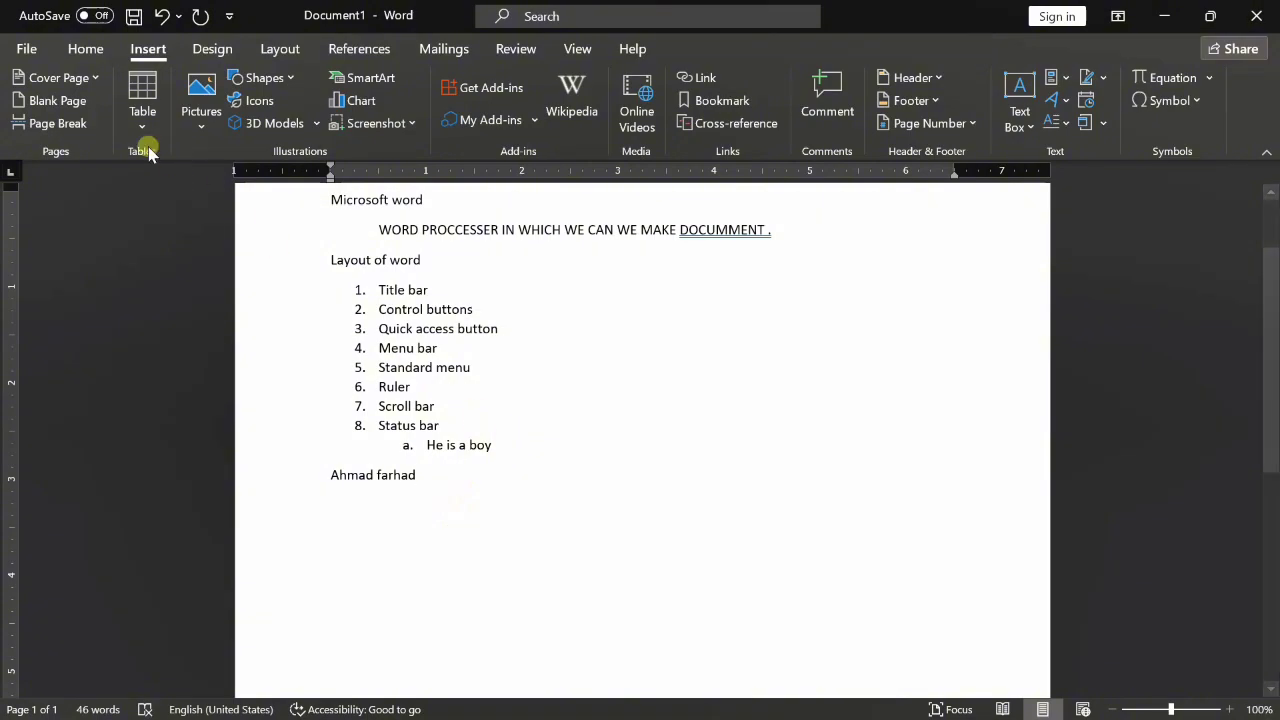
# - Select the 'Microsoft word' title line and set its font size to 26 pt
pyautogui.click(86, 50)
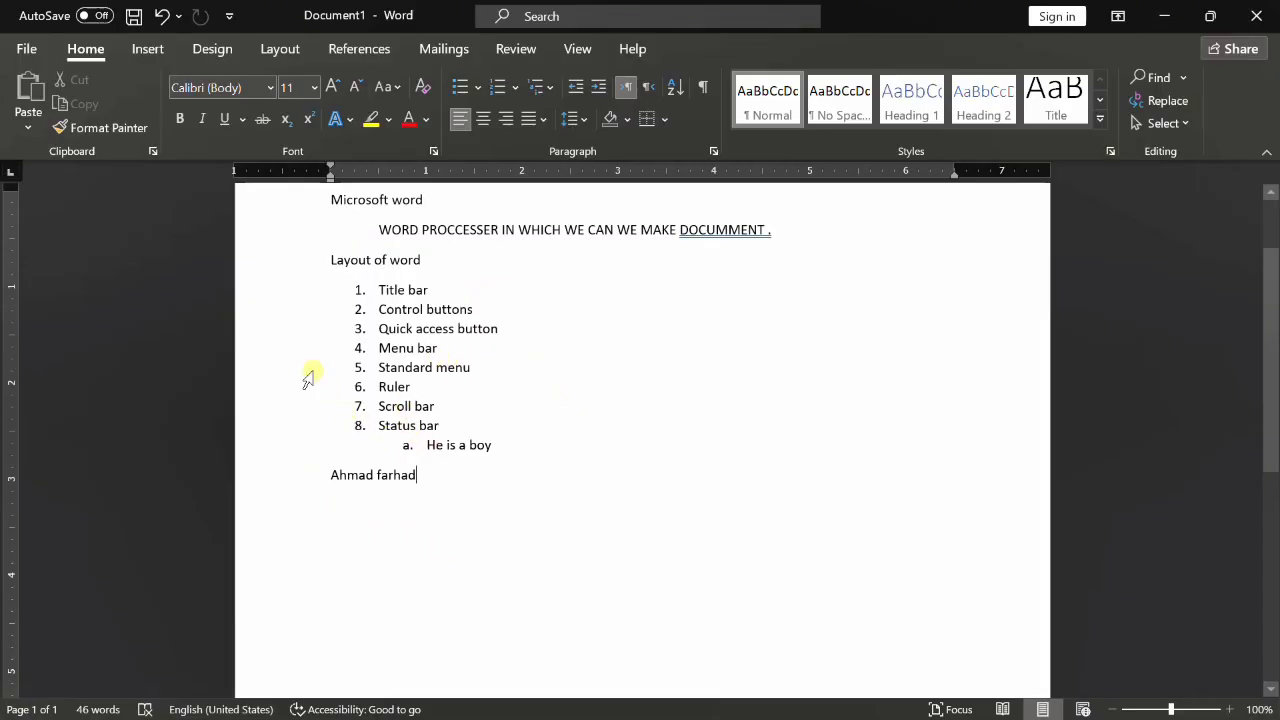
pyautogui.scroll(2, 413, 282)
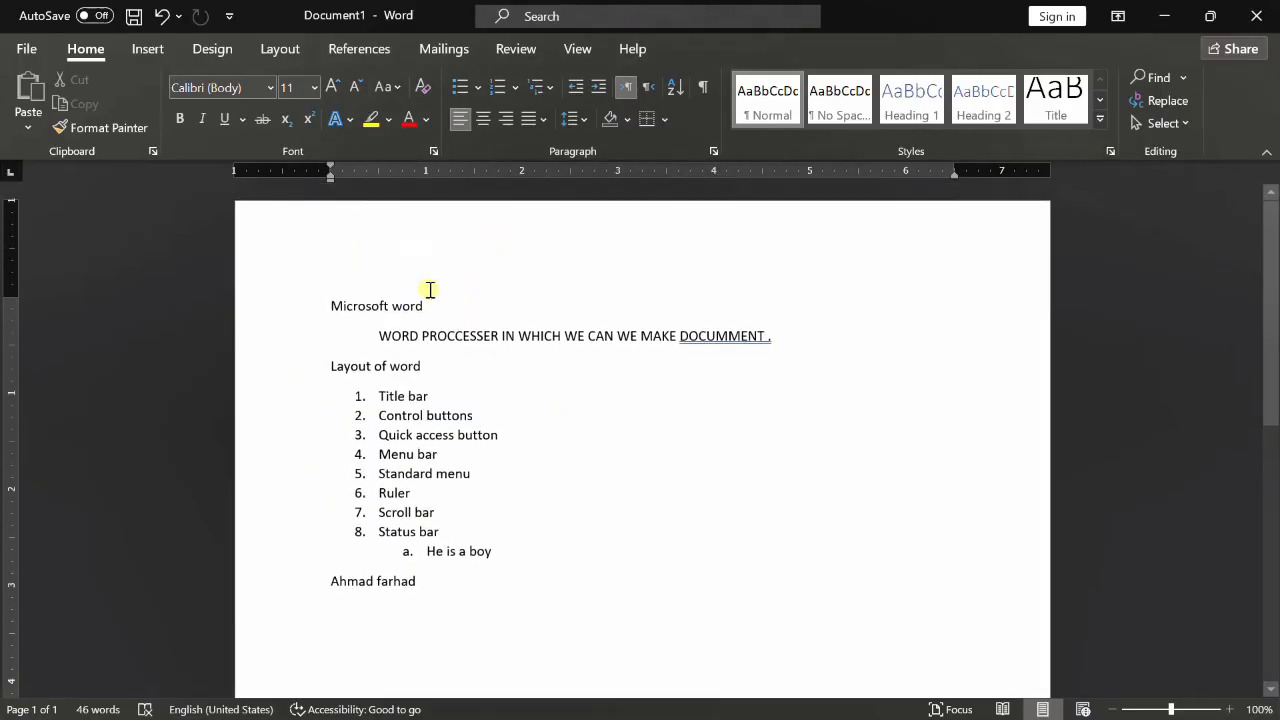
pyautogui.tripleClick(384, 303)
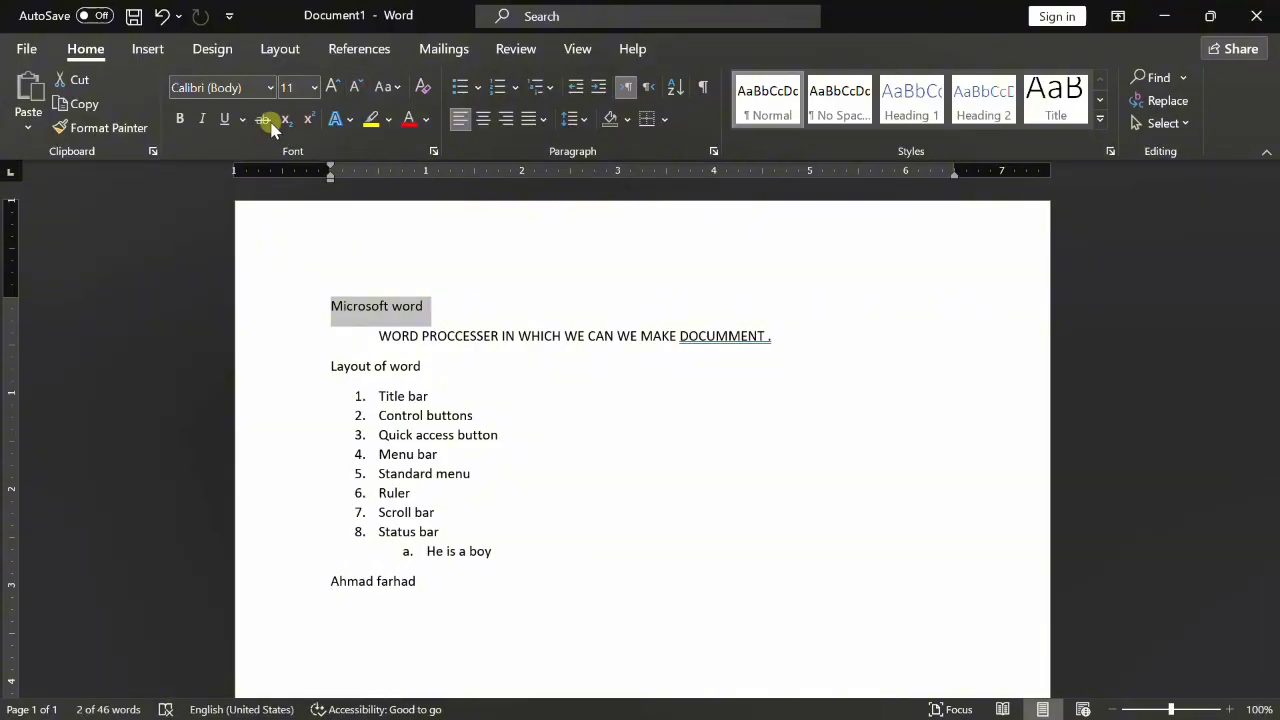
pyautogui.click(270, 87)
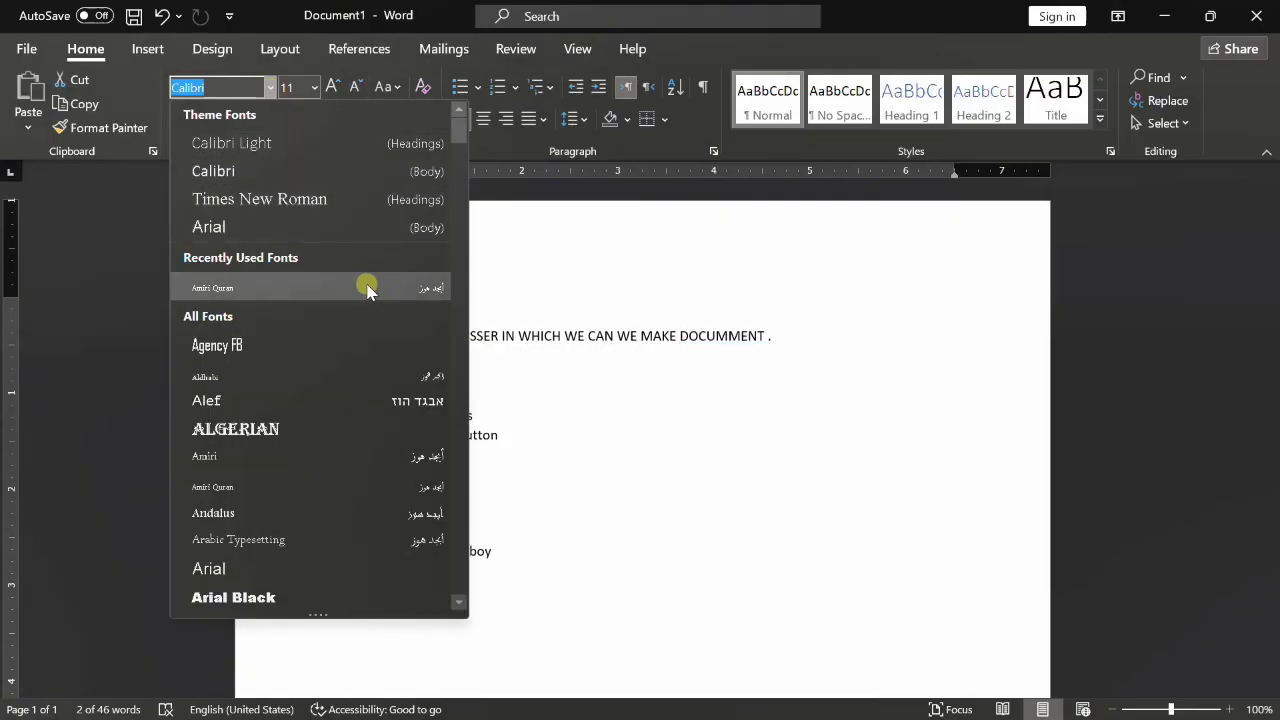
pyautogui.click(320, 287)
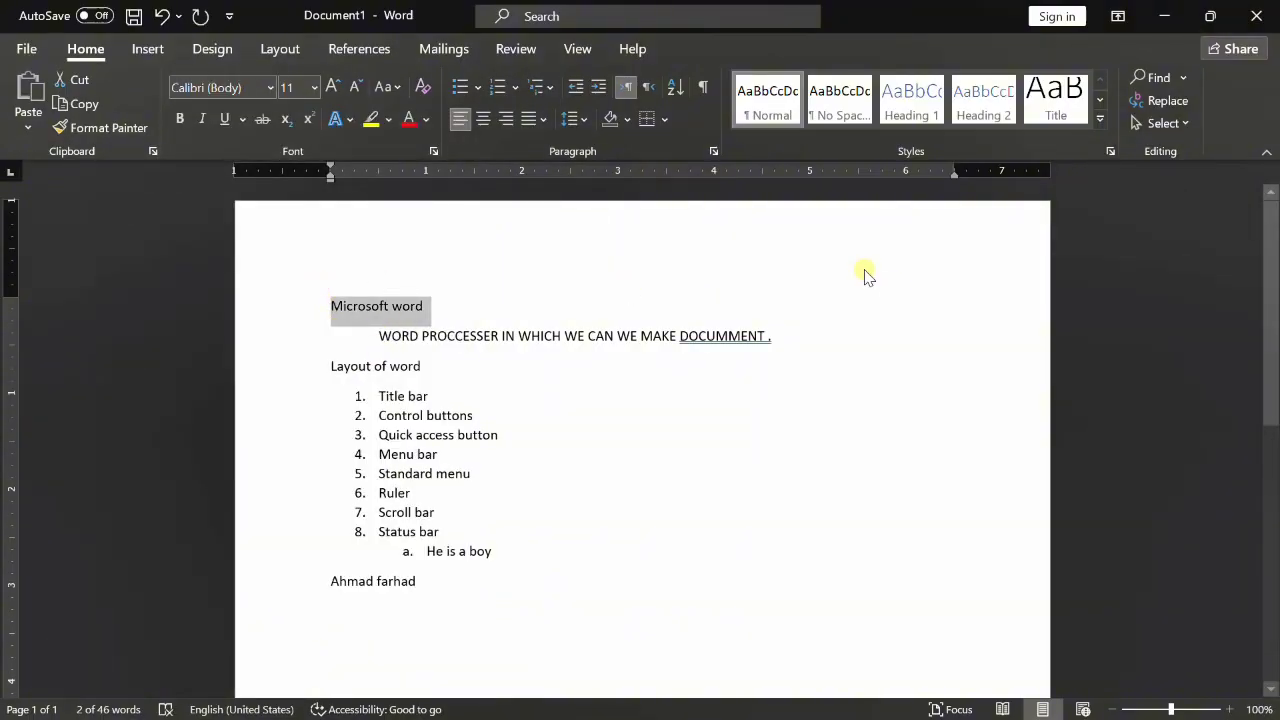
pyautogui.click(313, 87)
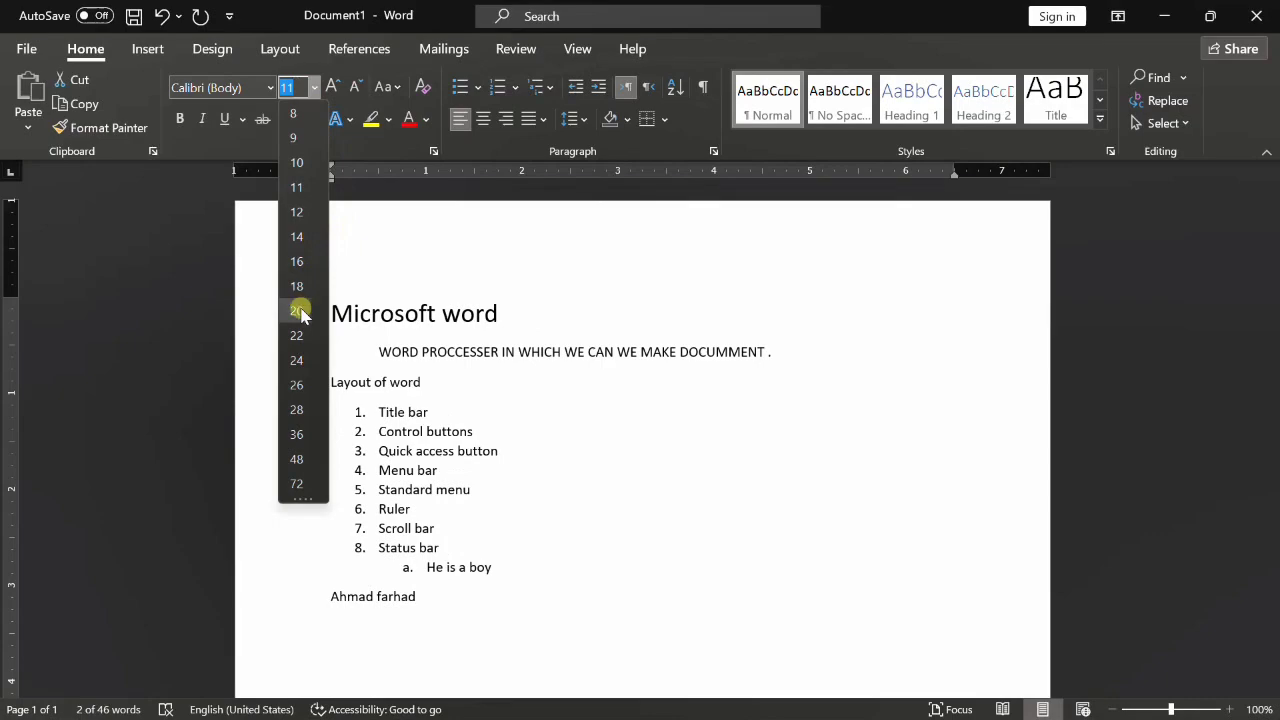
pyautogui.click(298, 360)
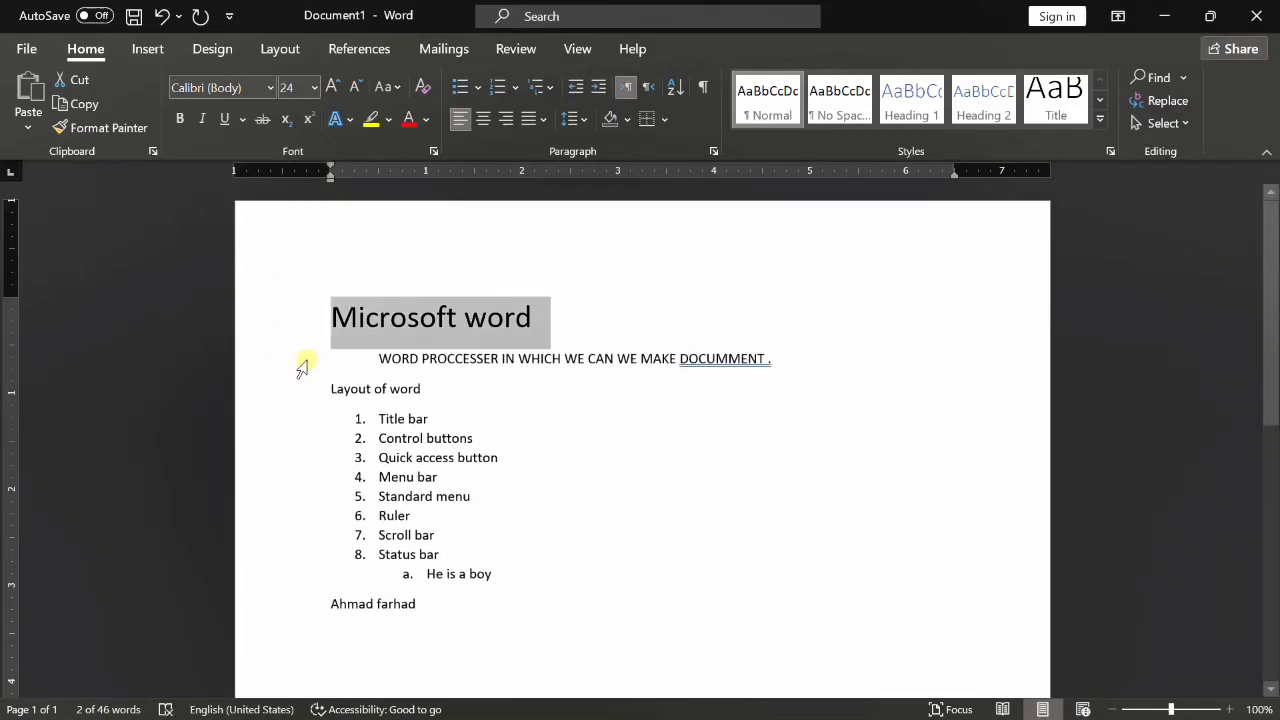
pyautogui.click(335, 87)
pyautogui.click(335, 87)
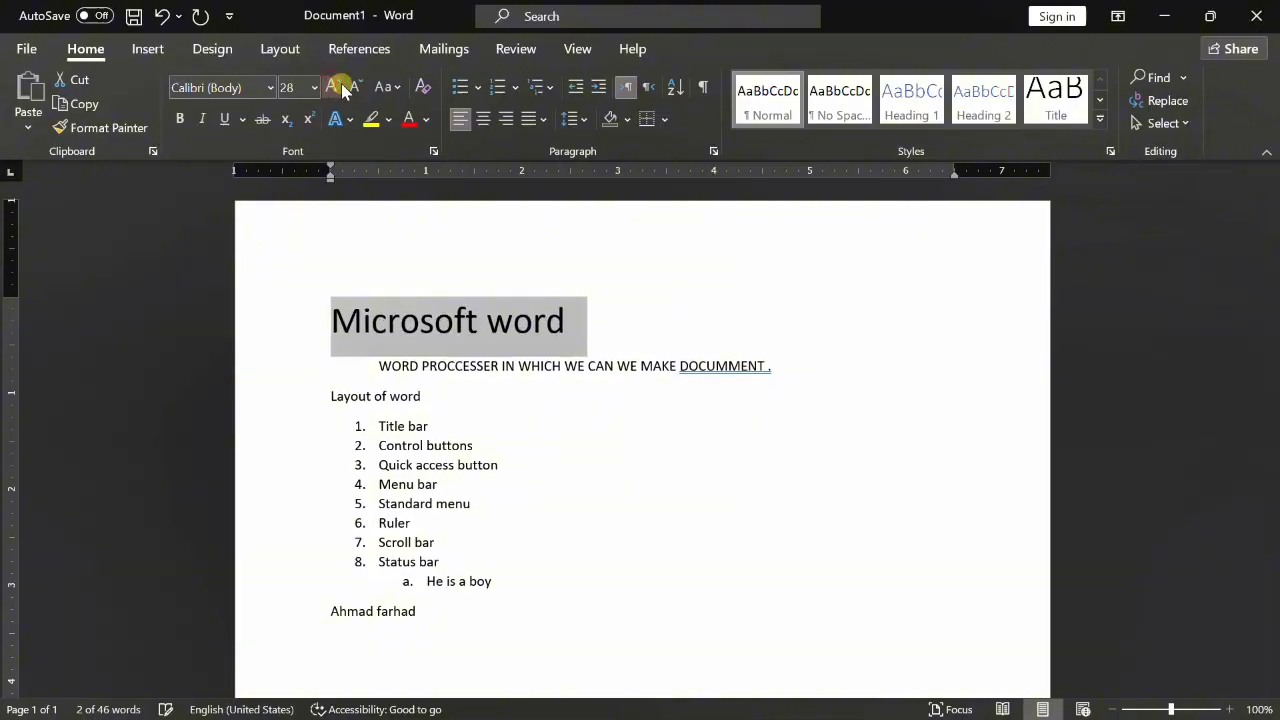
pyautogui.click(352, 88)
pyautogui.click(352, 88)
pyautogui.click(352, 88)
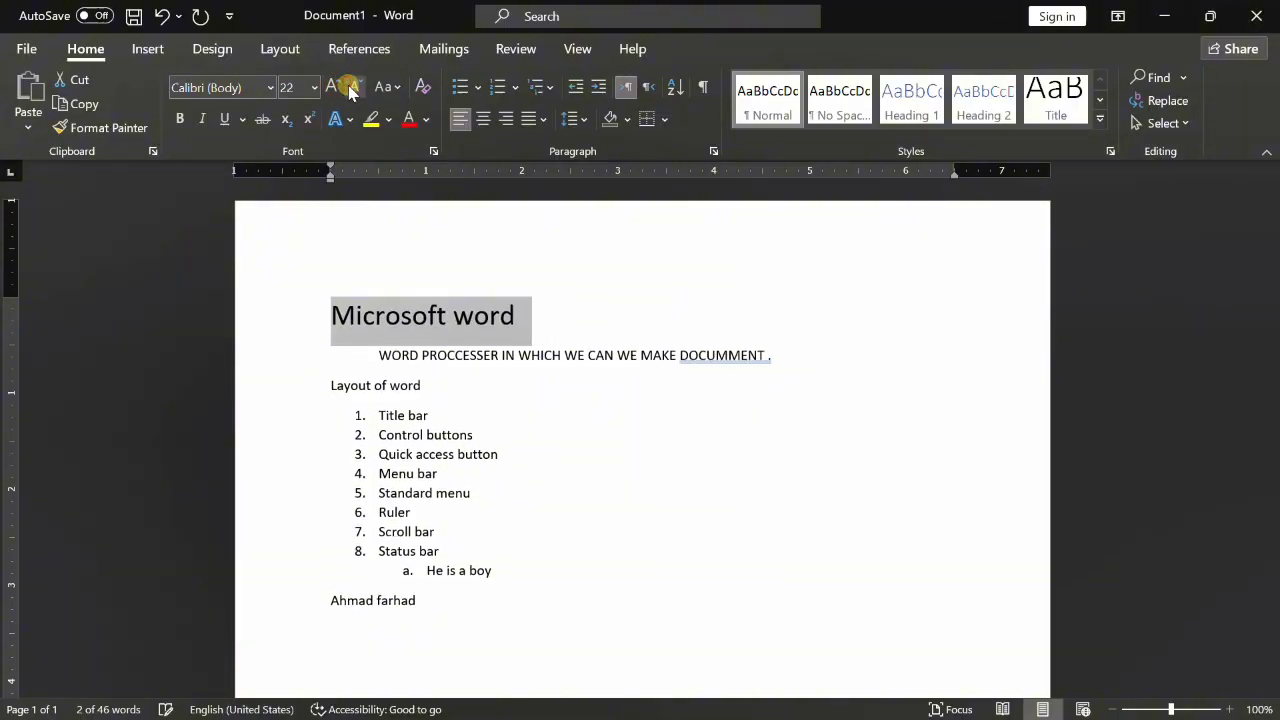
pyautogui.click(333, 87)
pyautogui.click(333, 87)
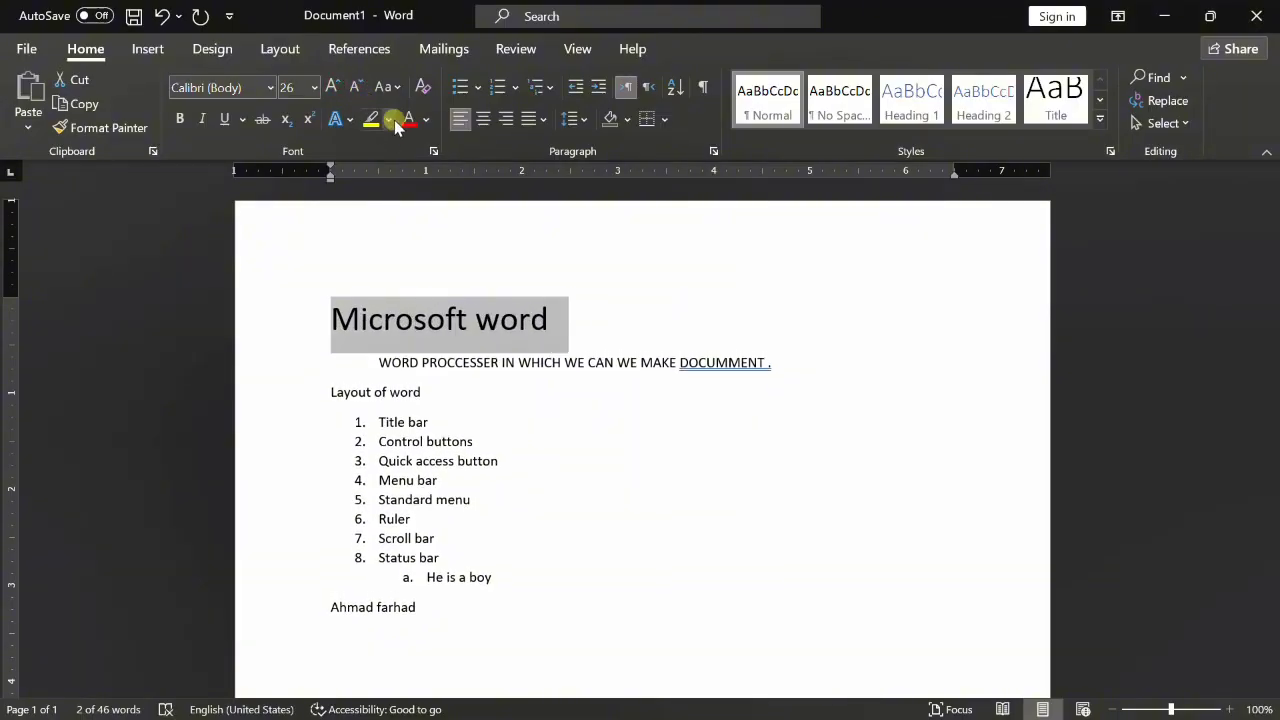
# - Underline the title, leaving it without bold or italic
pyautogui.click(184, 120)
pyautogui.click(184, 119)
pyautogui.click(202, 119)
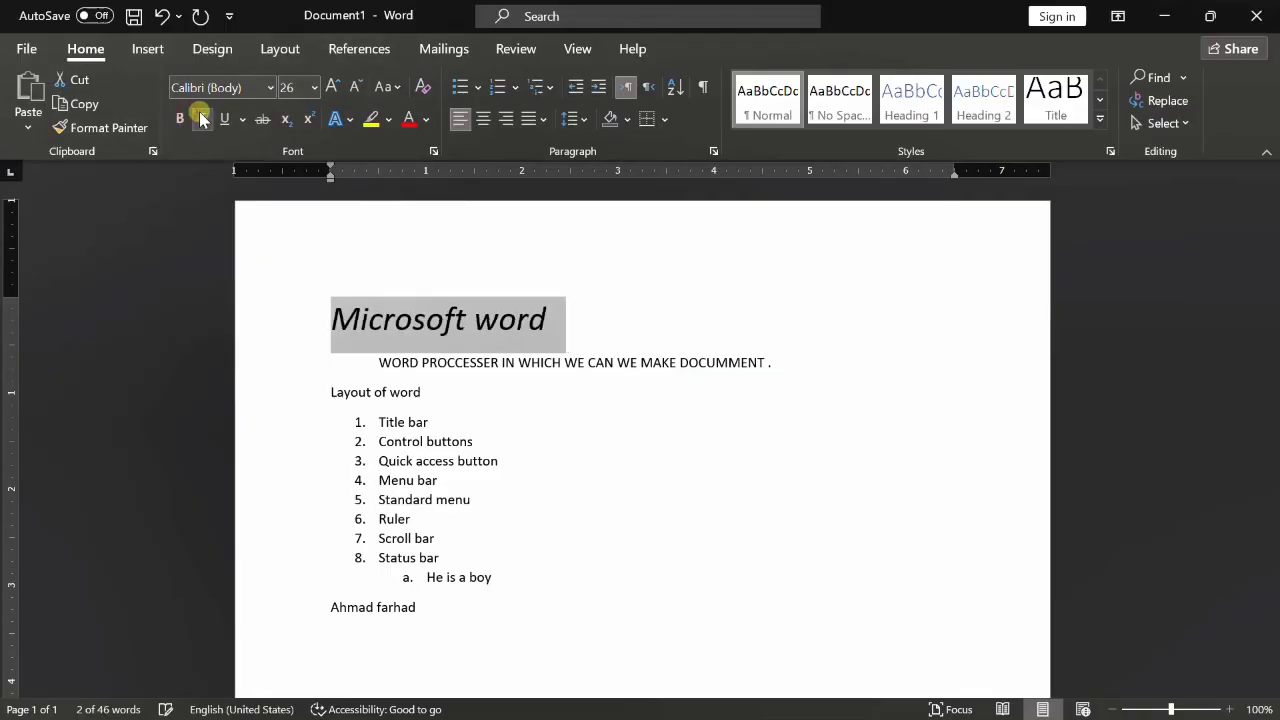
pyautogui.click(184, 120)
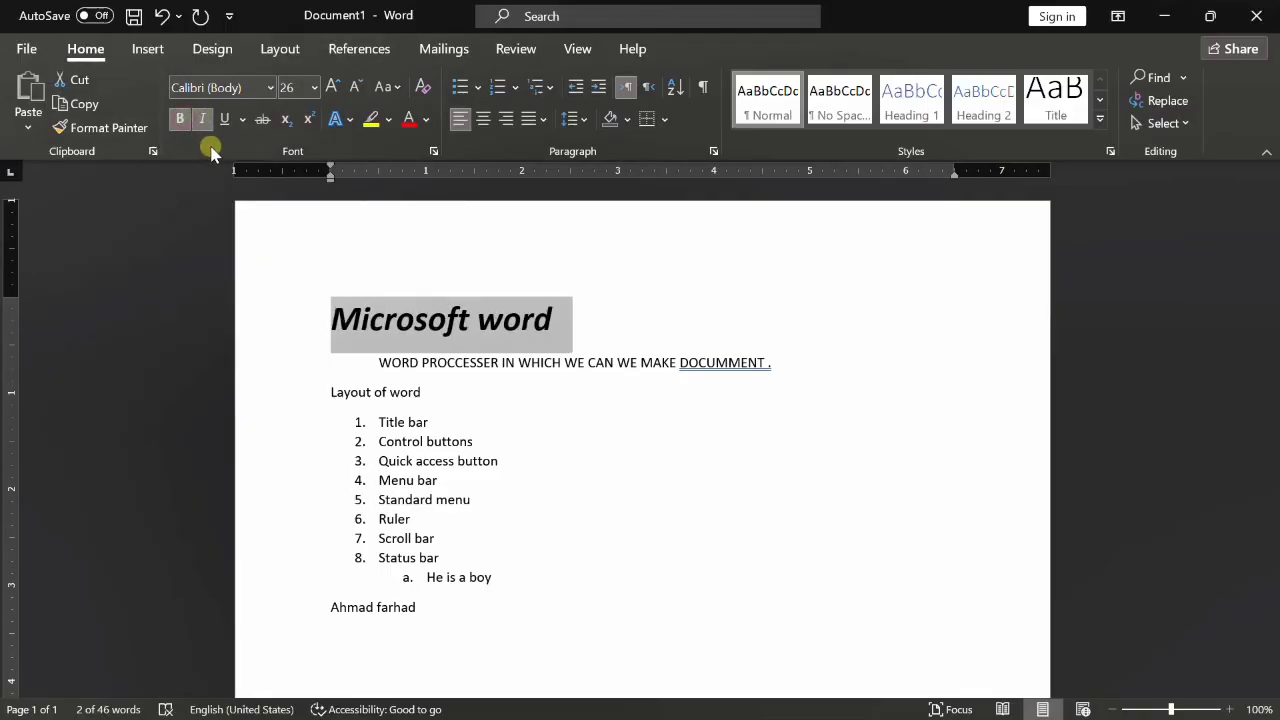
pyautogui.click(202, 119)
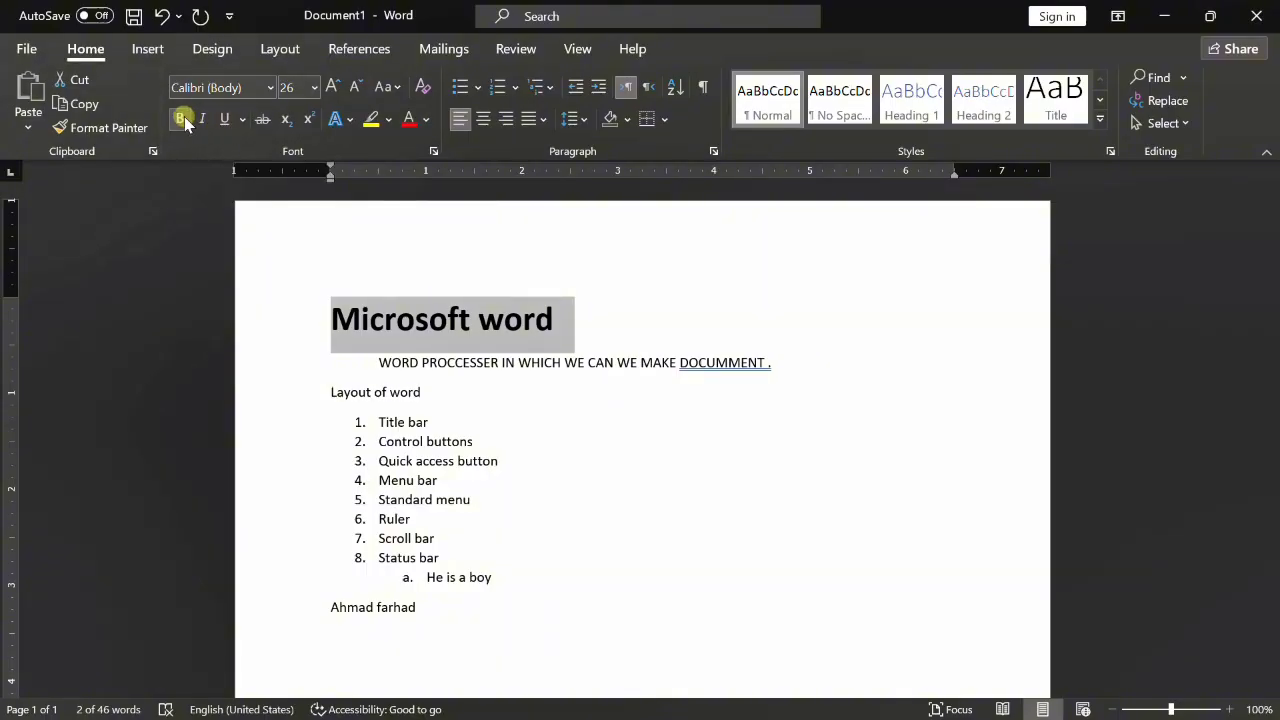
pyautogui.click(180, 119)
pyautogui.click(227, 120)
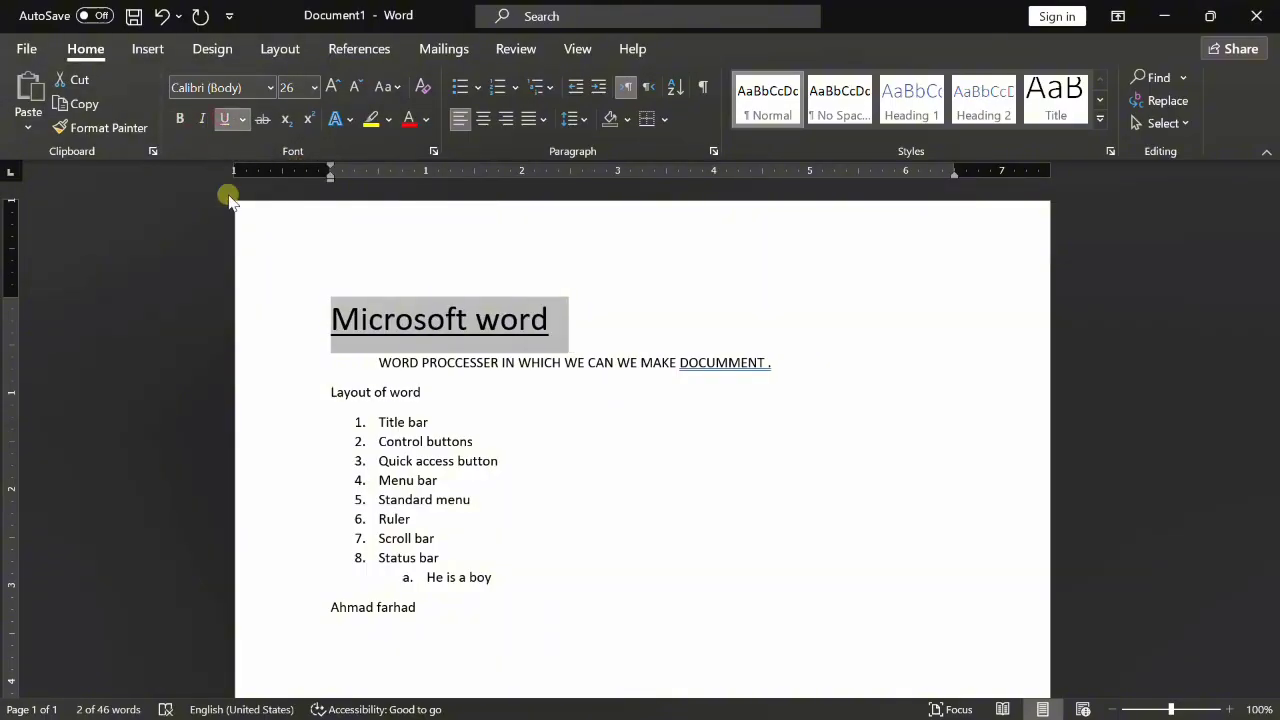
pyautogui.click(241, 119)
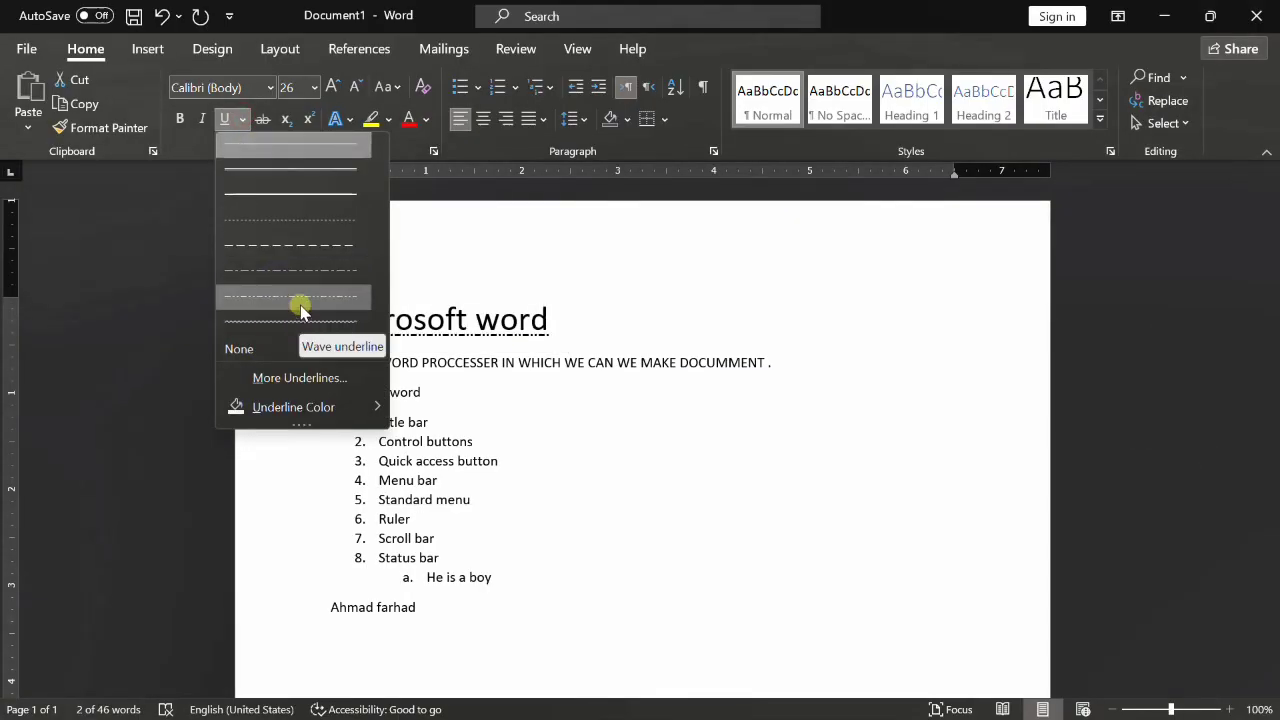
# - Apply a dashed underline to the title, keeping Automatic font colour in the Font dialog
pyautogui.click(299, 246)
pyautogui.click(244, 119)
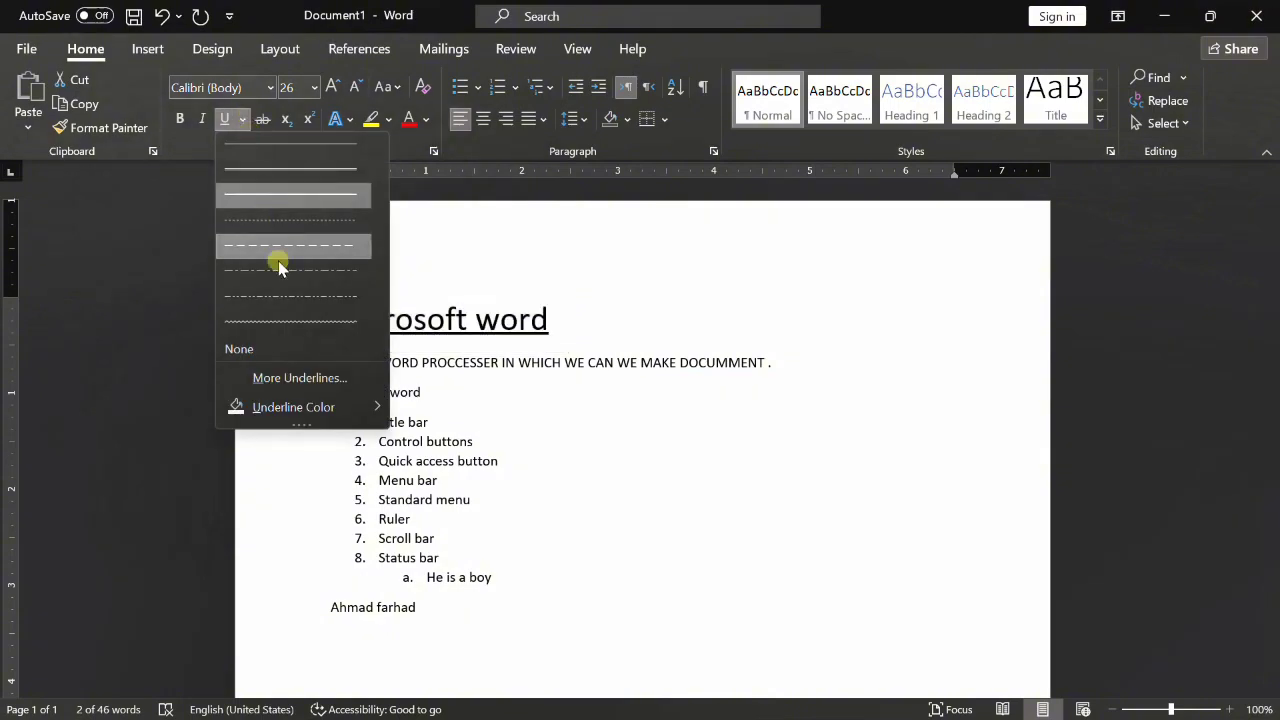
pyautogui.click(299, 378)
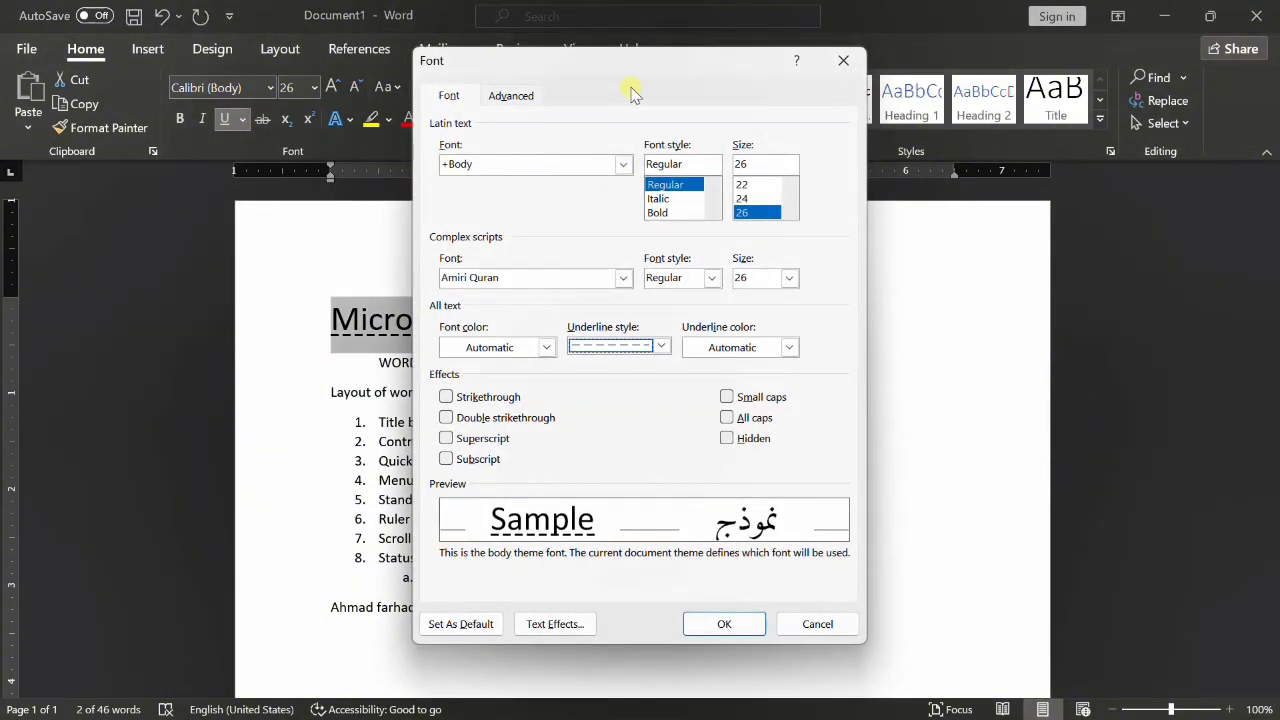
pyautogui.moveTo(665, 62); pyautogui.dragTo(691, 35)
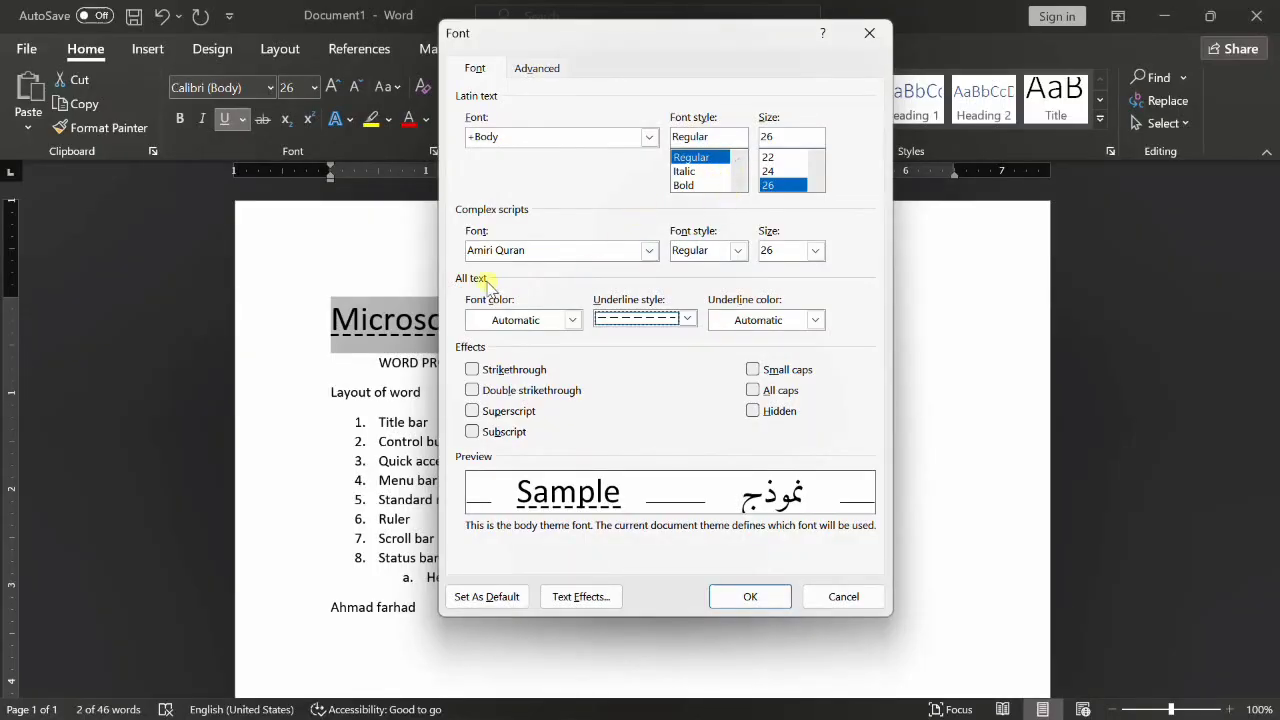
pyautogui.click(548, 322)
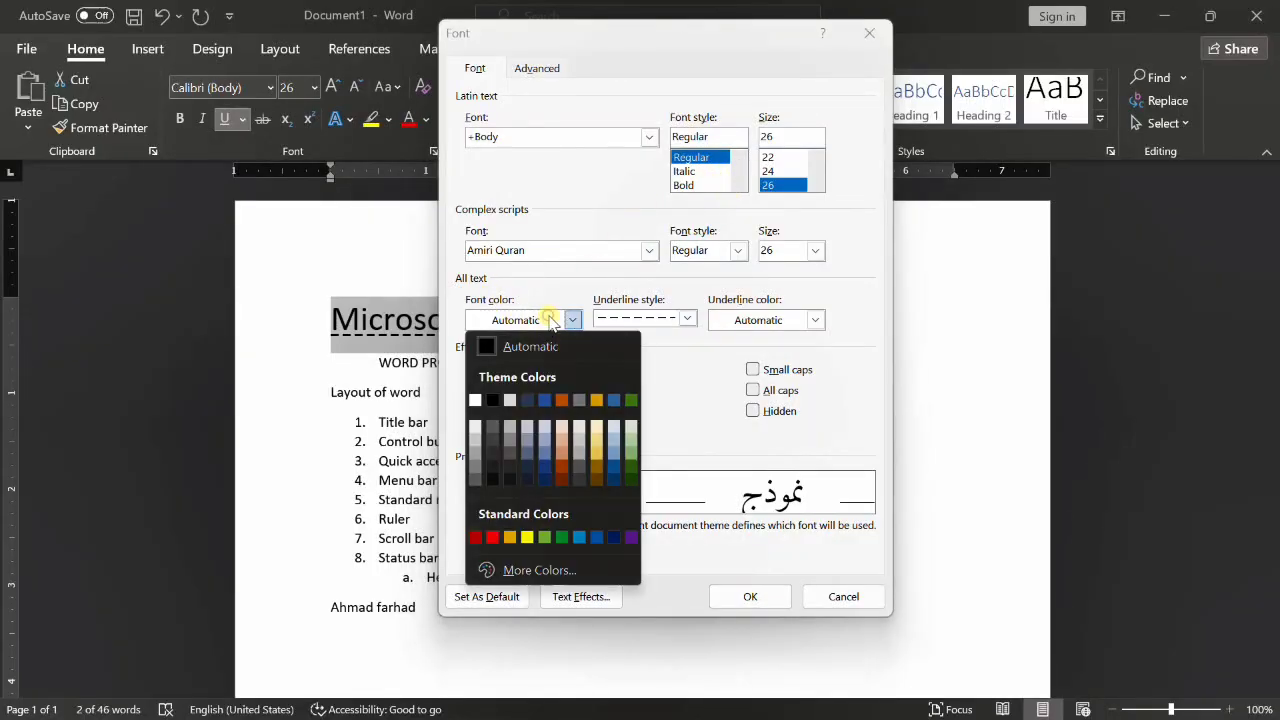
pyautogui.click(597, 340)
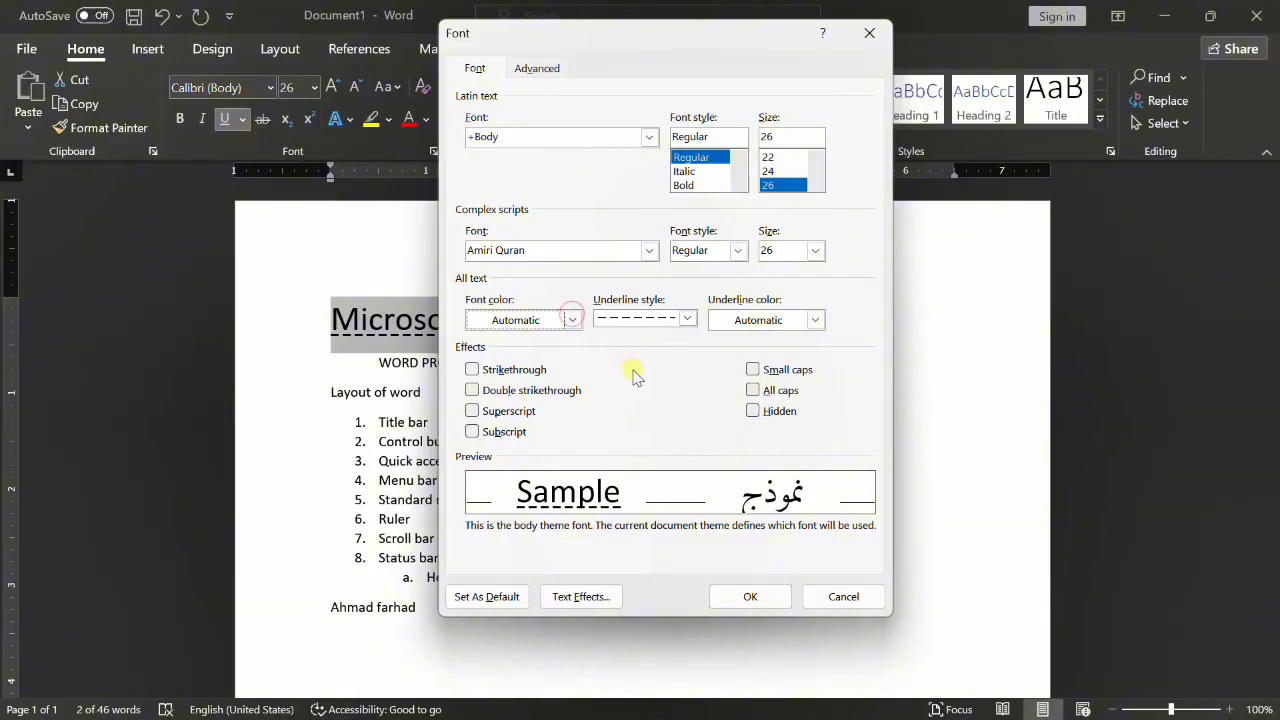
pyautogui.click(774, 595)
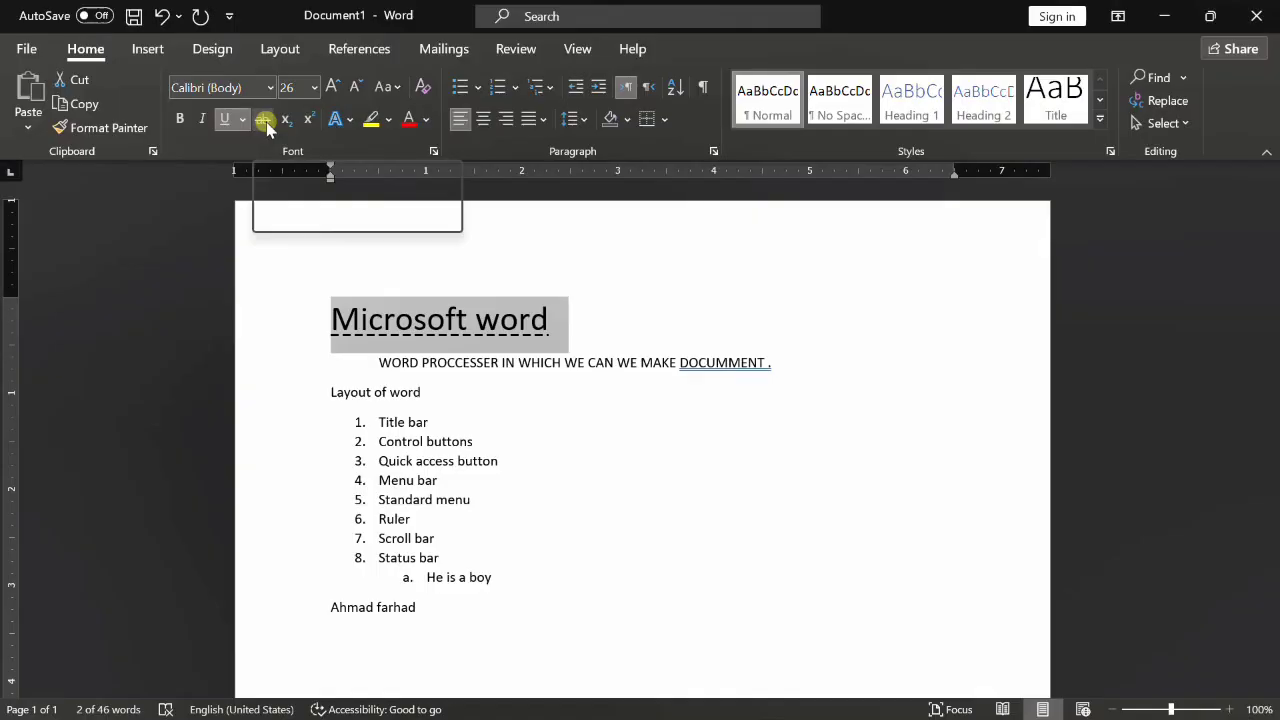
pyautogui.click(400, 402)
# - Type 'He are a boy' (struck through), 'He is a boy' and '22' below the name
pyautogui.scroll(-2, 445, 410)
pyautogui.scroll(-2, 443, 395)
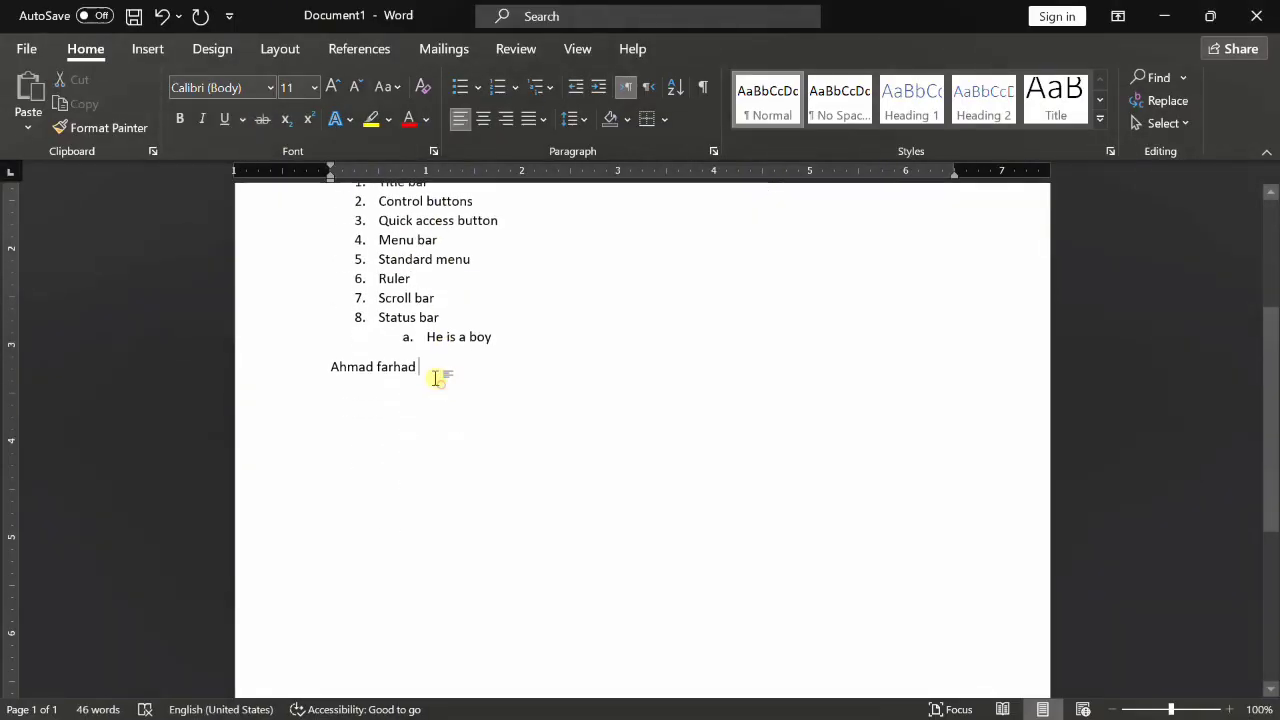
pyautogui.press('Return')
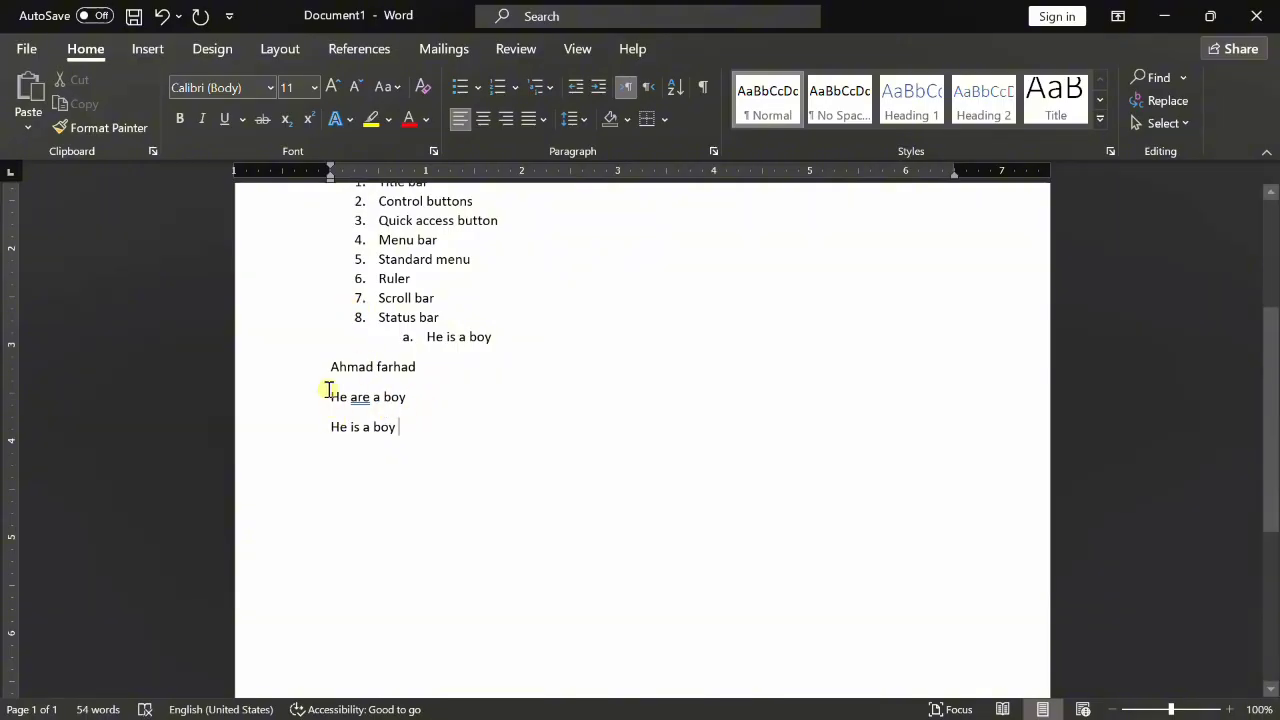
pyautogui.moveTo(360, 393); pyautogui.dragTo(414, 397)
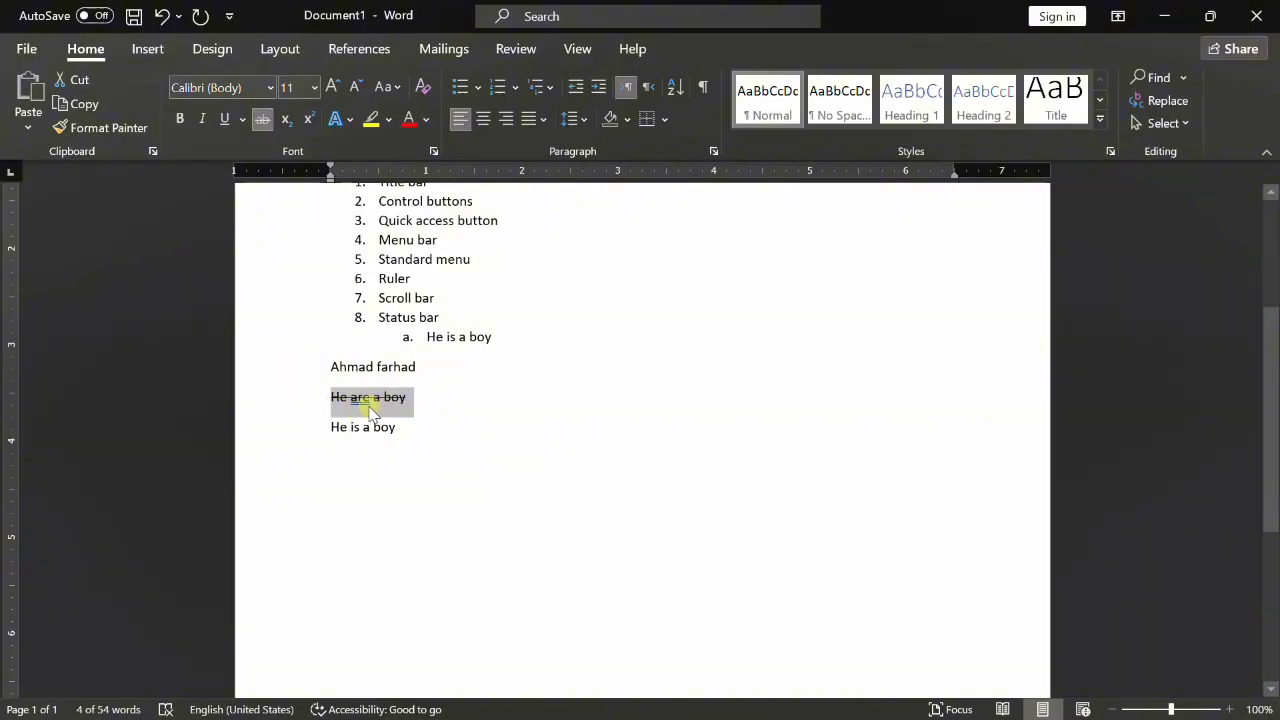
pyautogui.click(400, 434)
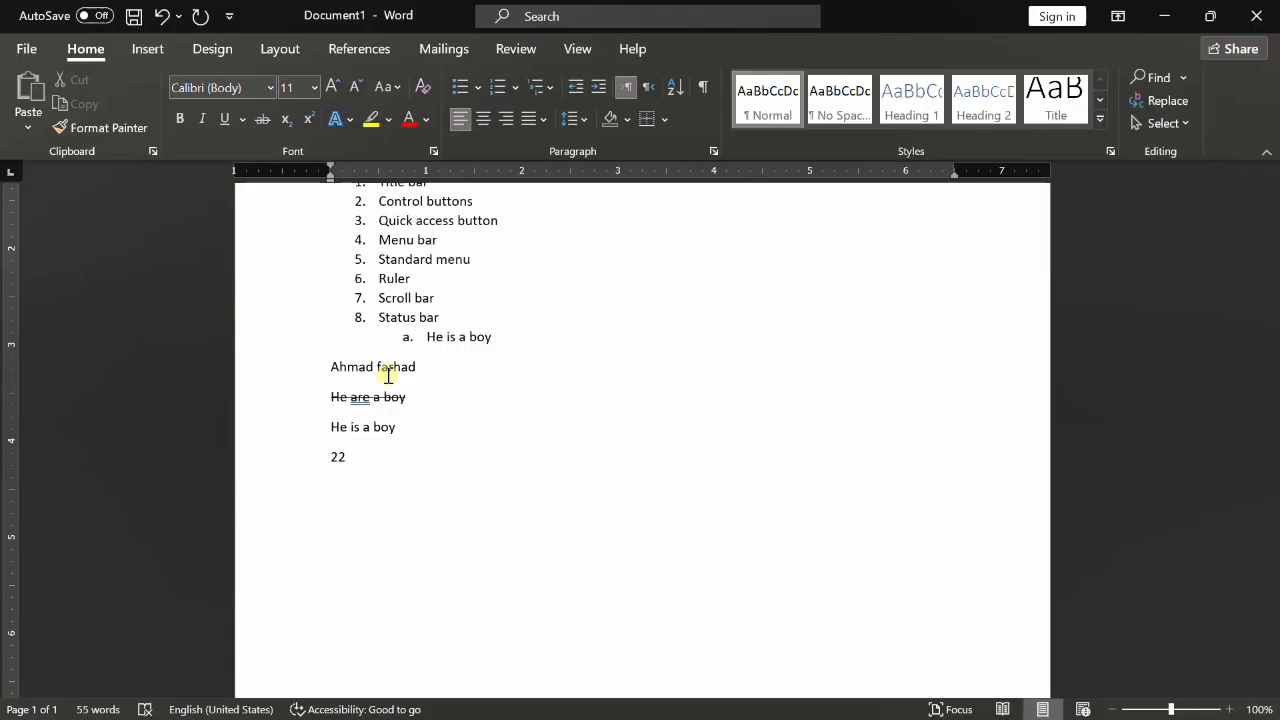
# - Make the second 2 in '22' a superscript so it reads 2²
pyautogui.doubleClick(341, 457)
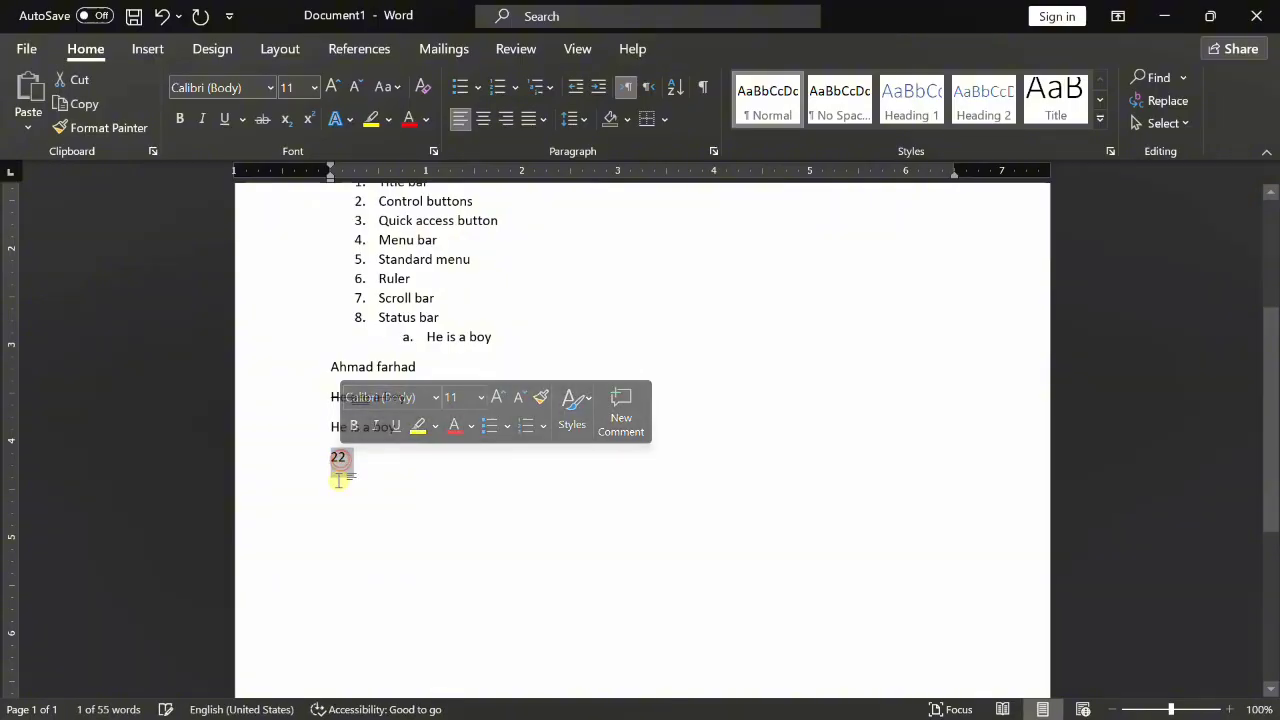
pyautogui.click(339, 457)
pyautogui.doubleClick(341, 457)
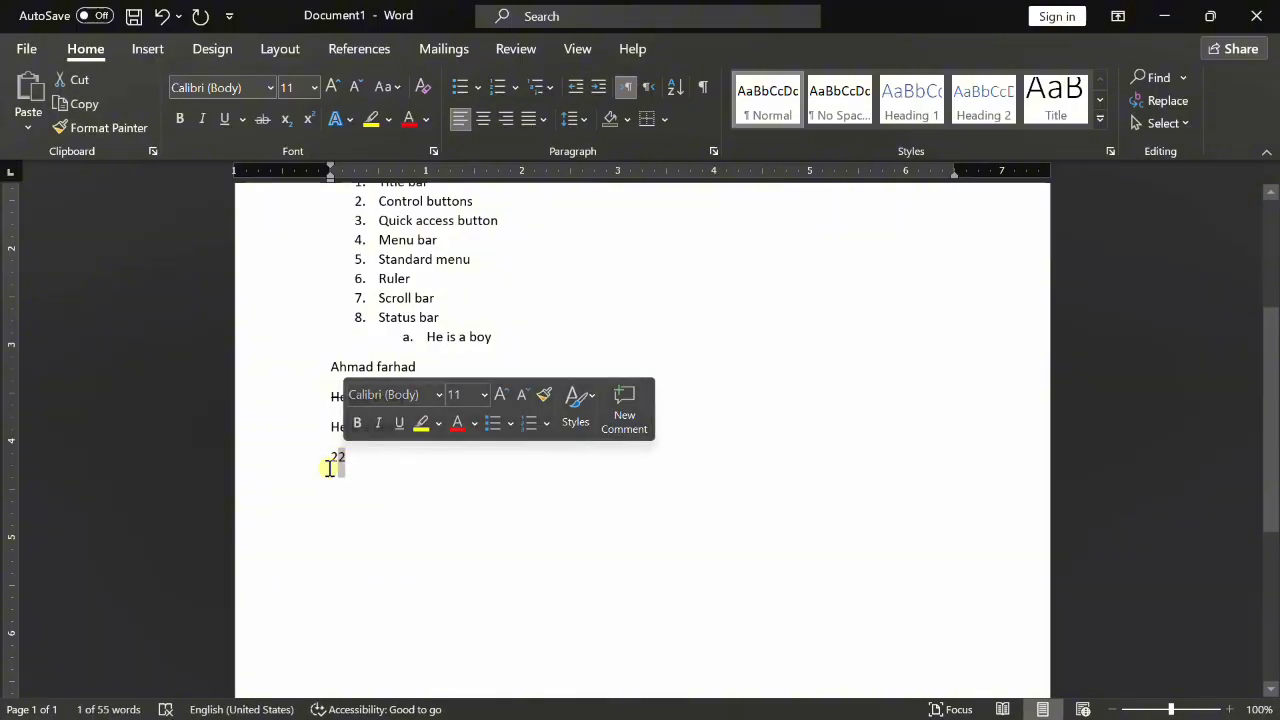
pyautogui.click(304, 119)
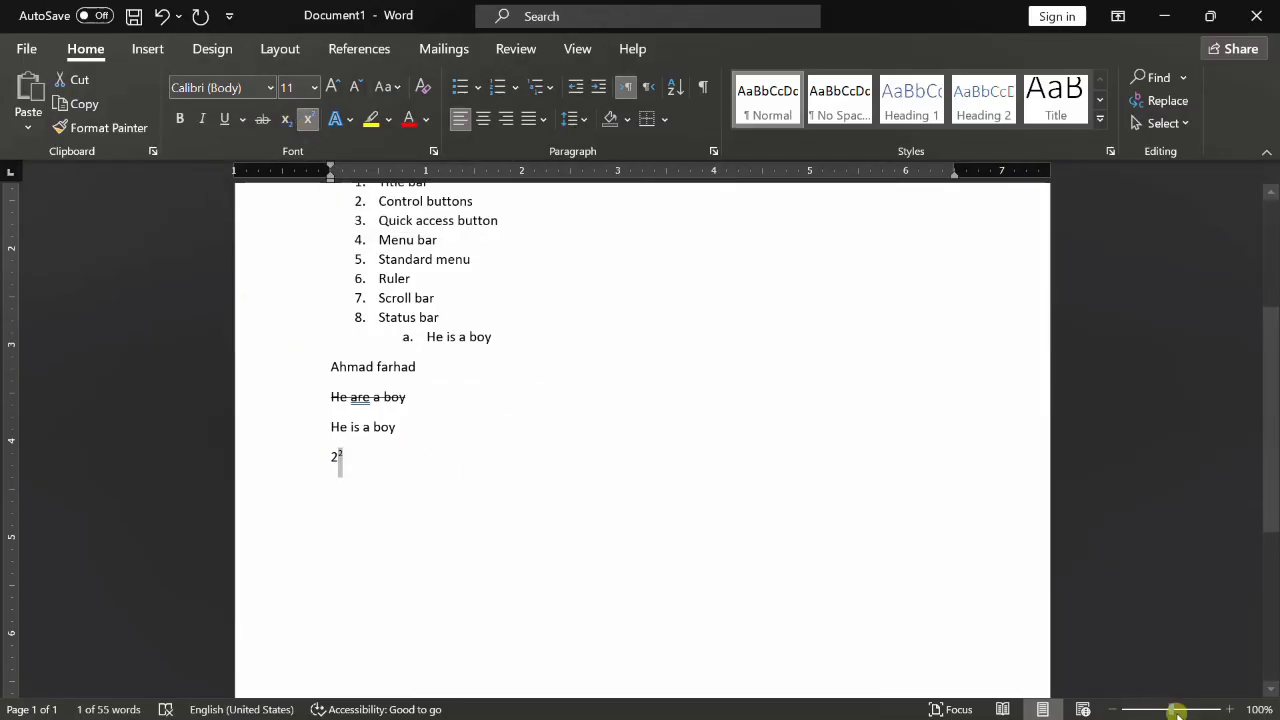
# - Zoom in on the page and start a new line below the 2² line
pyautogui.moveTo(1172, 710); pyautogui.dragTo(1188, 710)
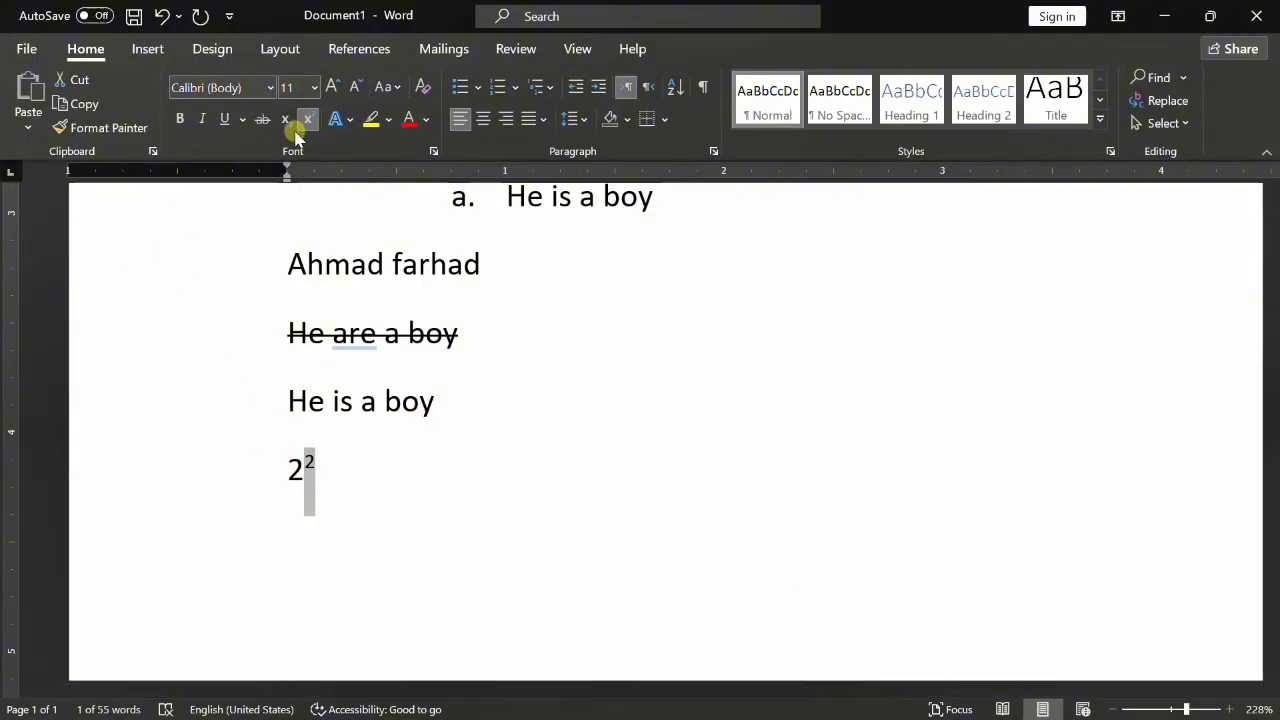
pyautogui.click(400, 452)
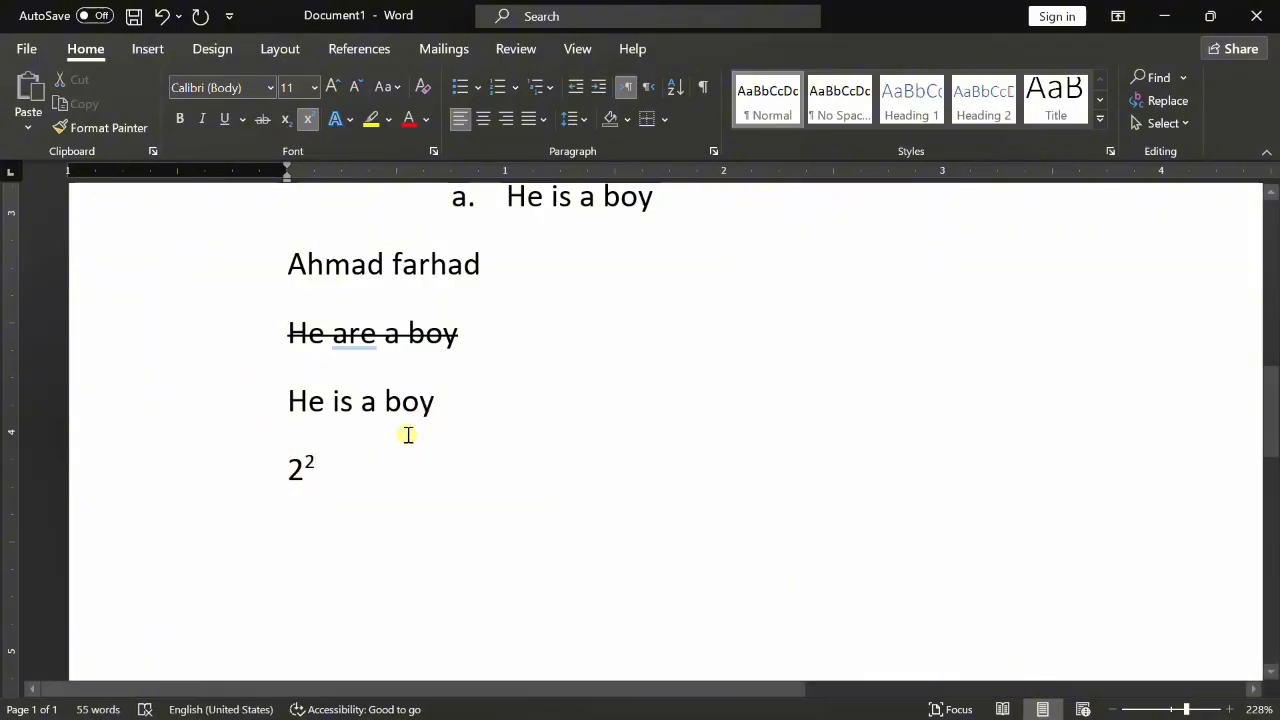
pyautogui.press('Return')
# - Subscript the 2 in 'h2o' to read h₂o, then zoom back out to the page
pyautogui.moveTo(305, 530); pyautogui.dragTo(311, 530)
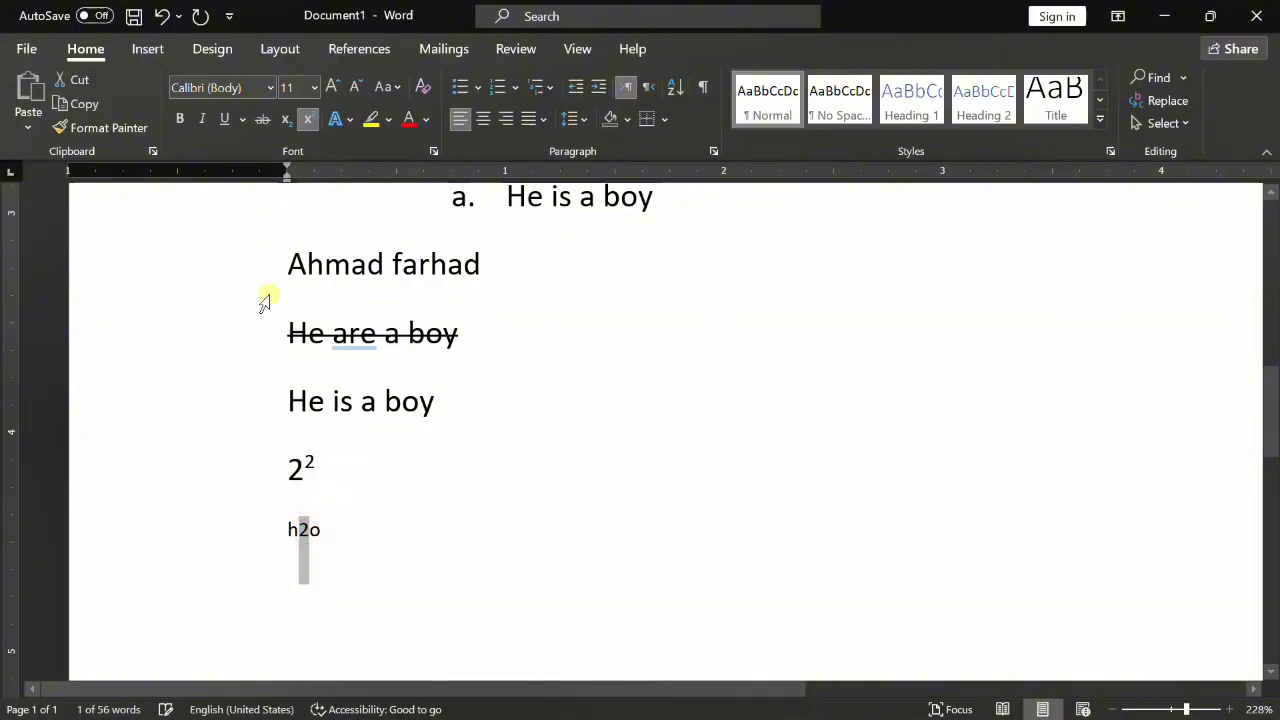
pyautogui.click(286, 120)
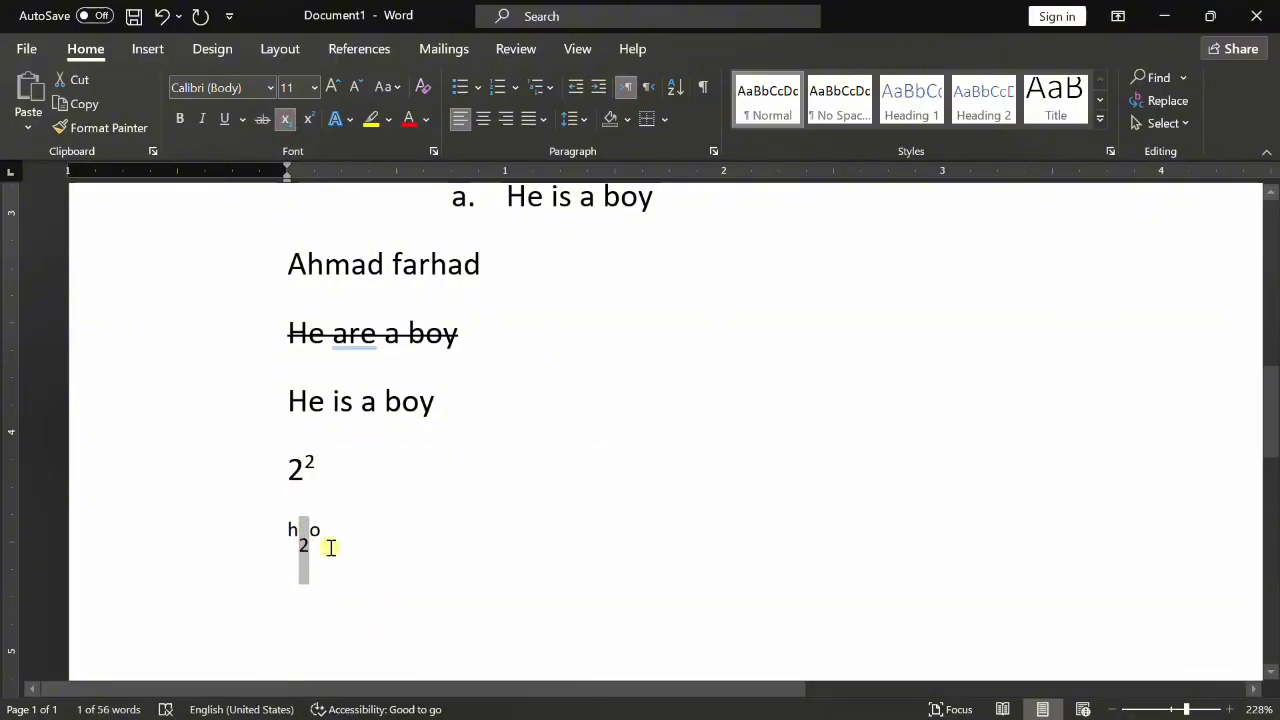
pyautogui.click(1172, 708)
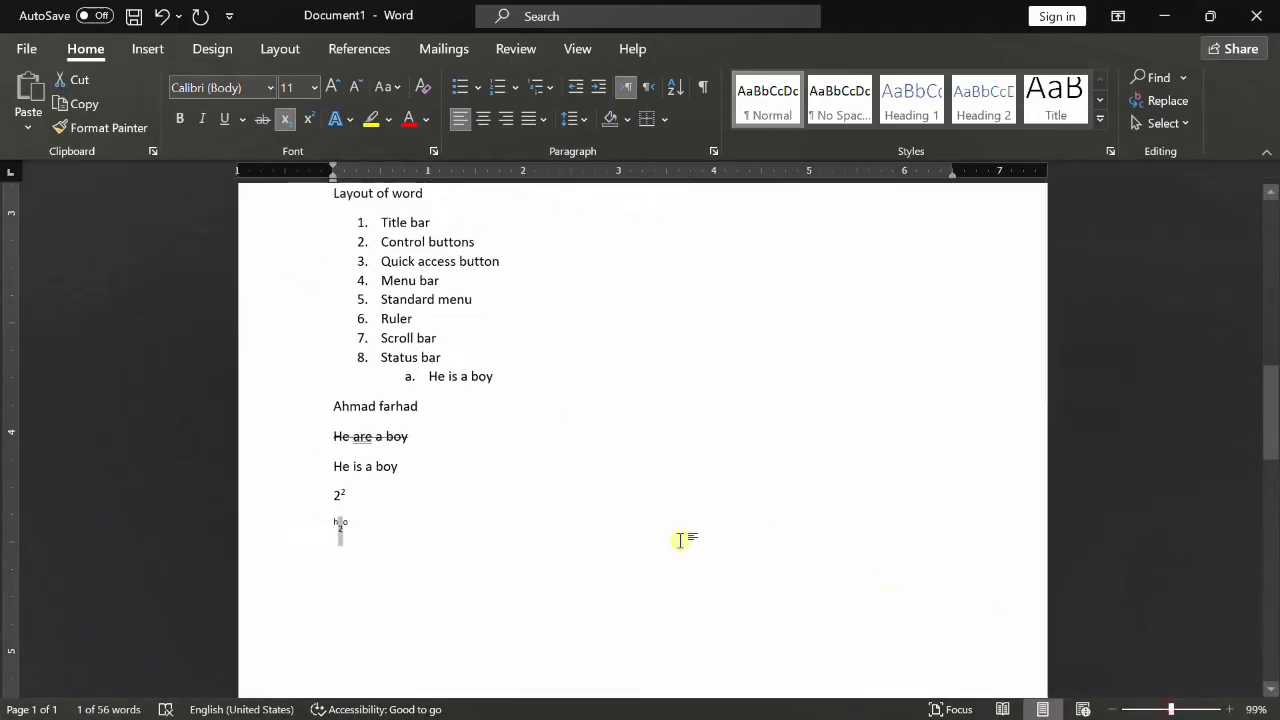
pyautogui.click(490, 452)
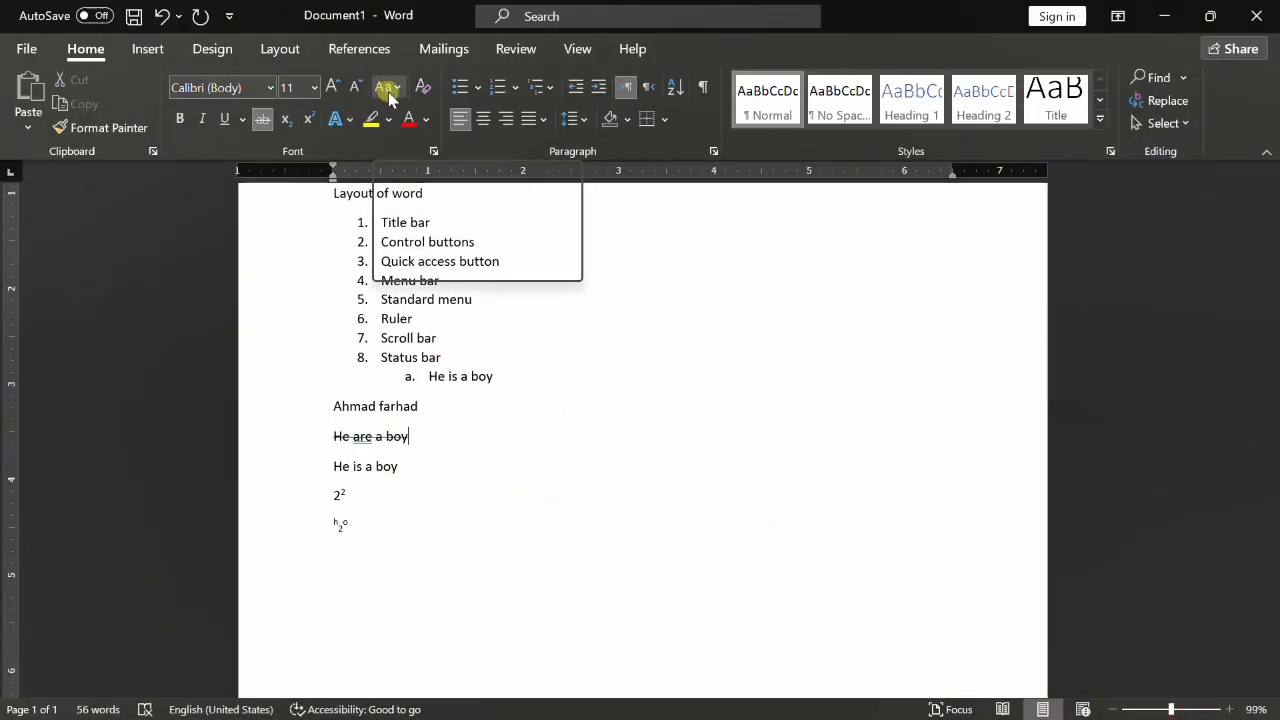
pyautogui.click(446, 242)
# - Change the all-caps subtitle line to Sentence case, then to lowercase
pyautogui.scroll(3, 457, 229)
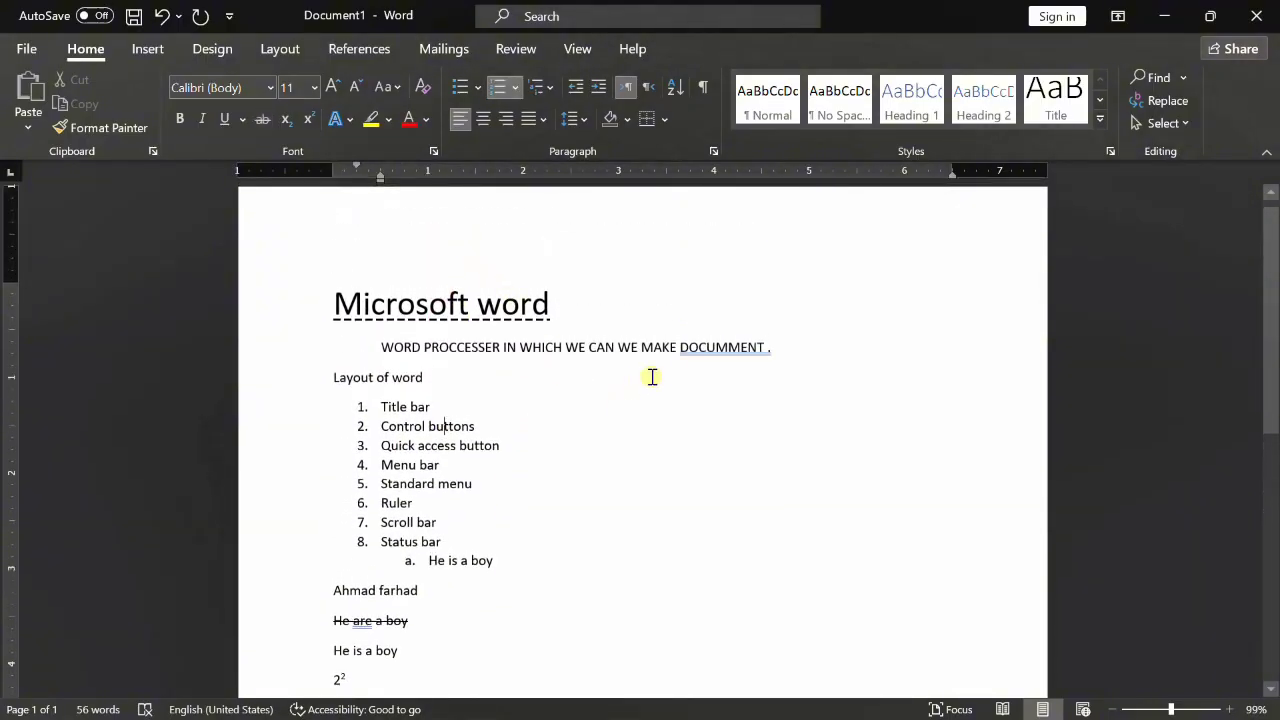
pyautogui.moveTo(381, 349); pyautogui.dragTo(764, 349)
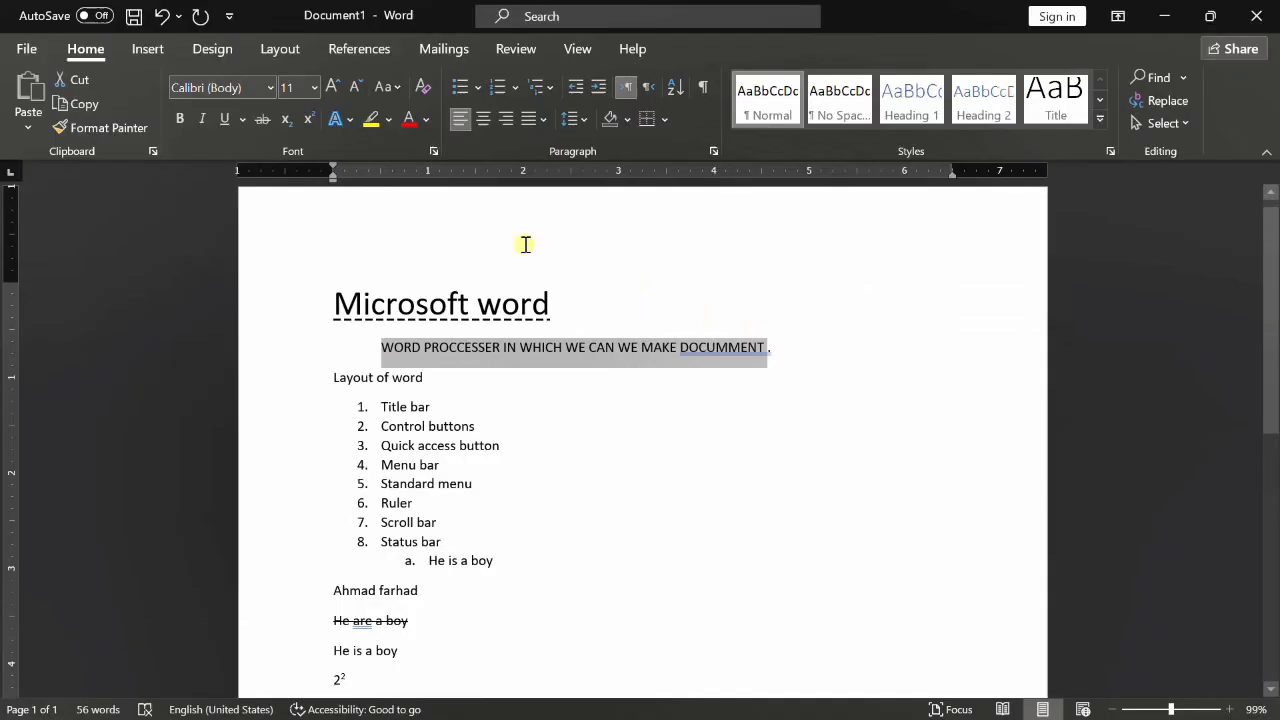
pyautogui.click(394, 87)
pyautogui.click(400, 87)
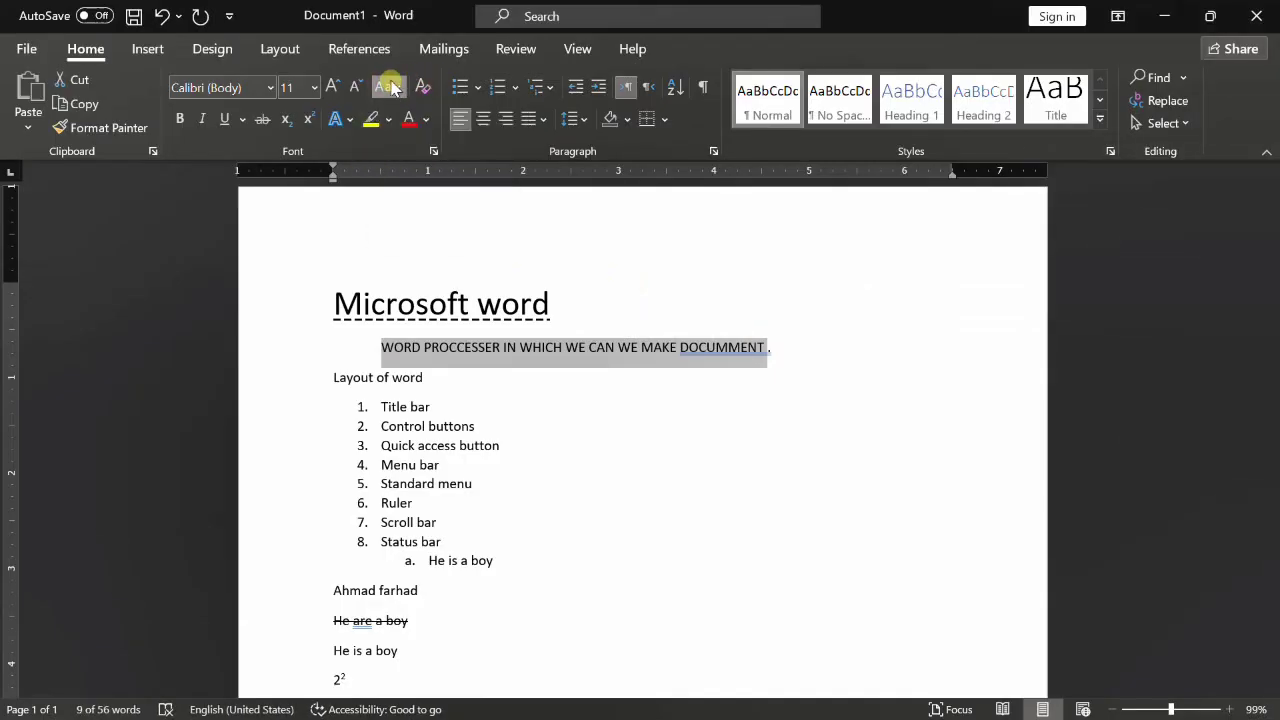
pyautogui.click(390, 87)
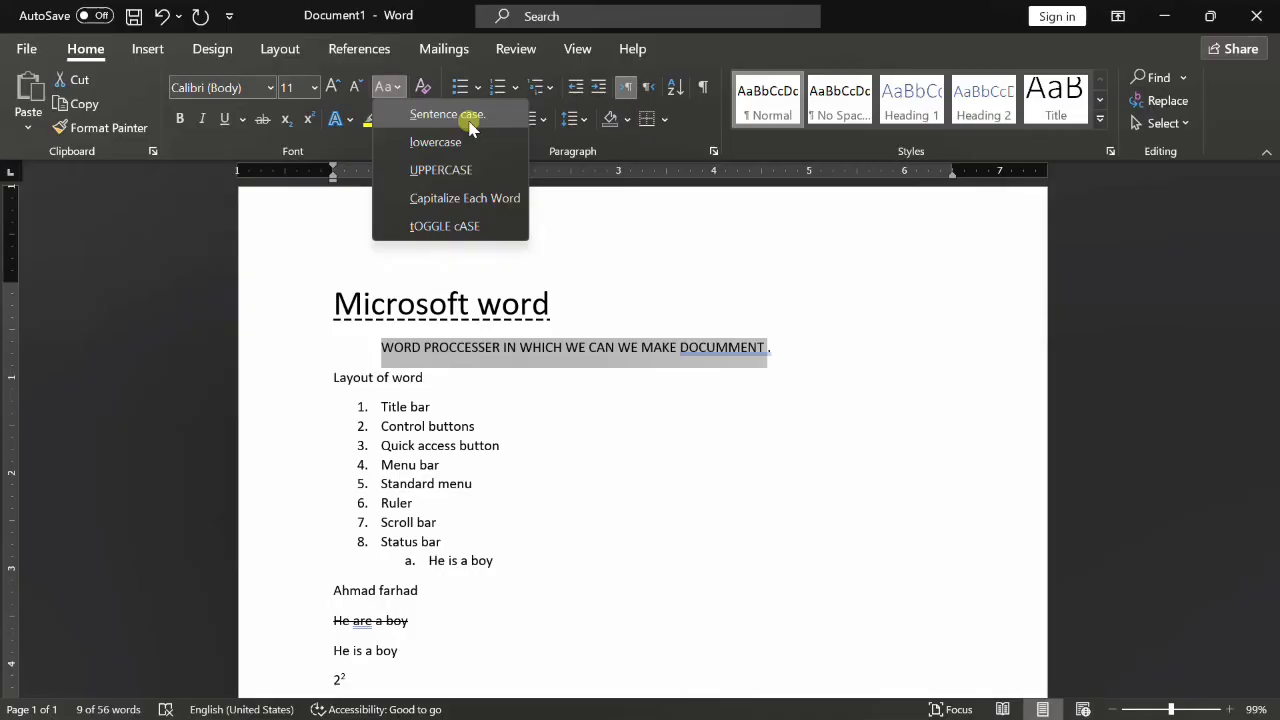
pyautogui.click(470, 118)
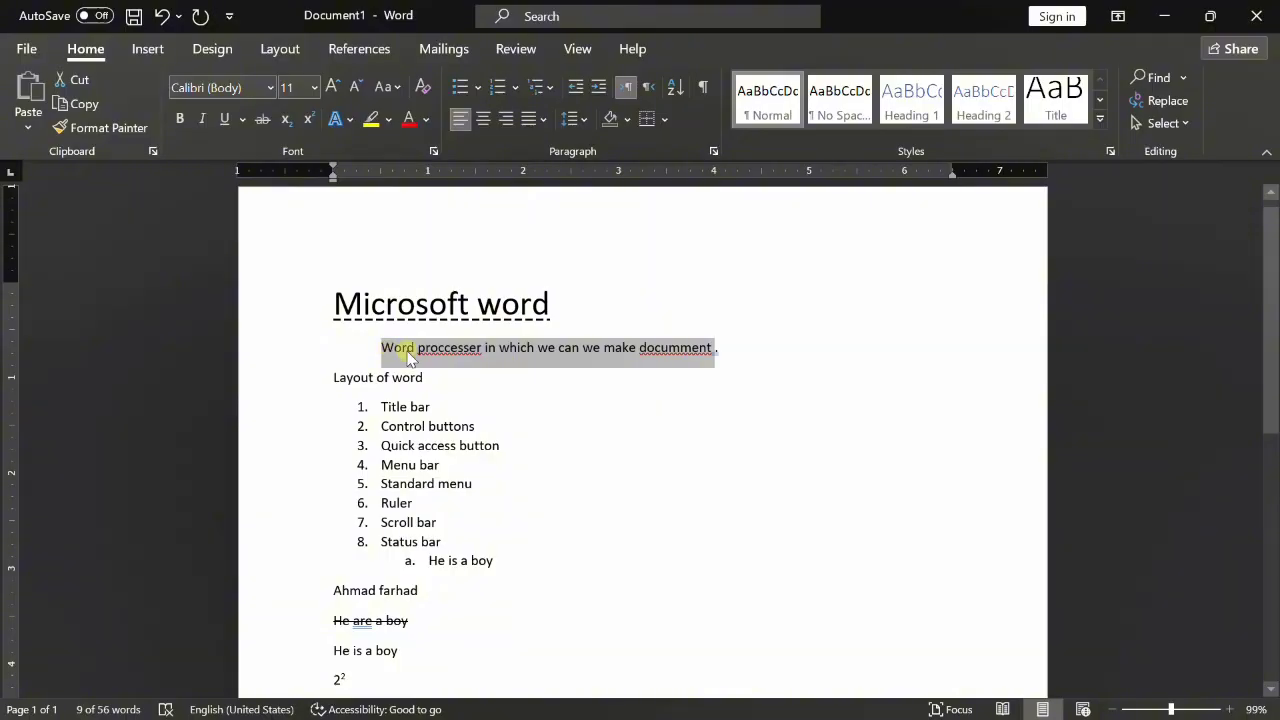
pyautogui.click(397, 88)
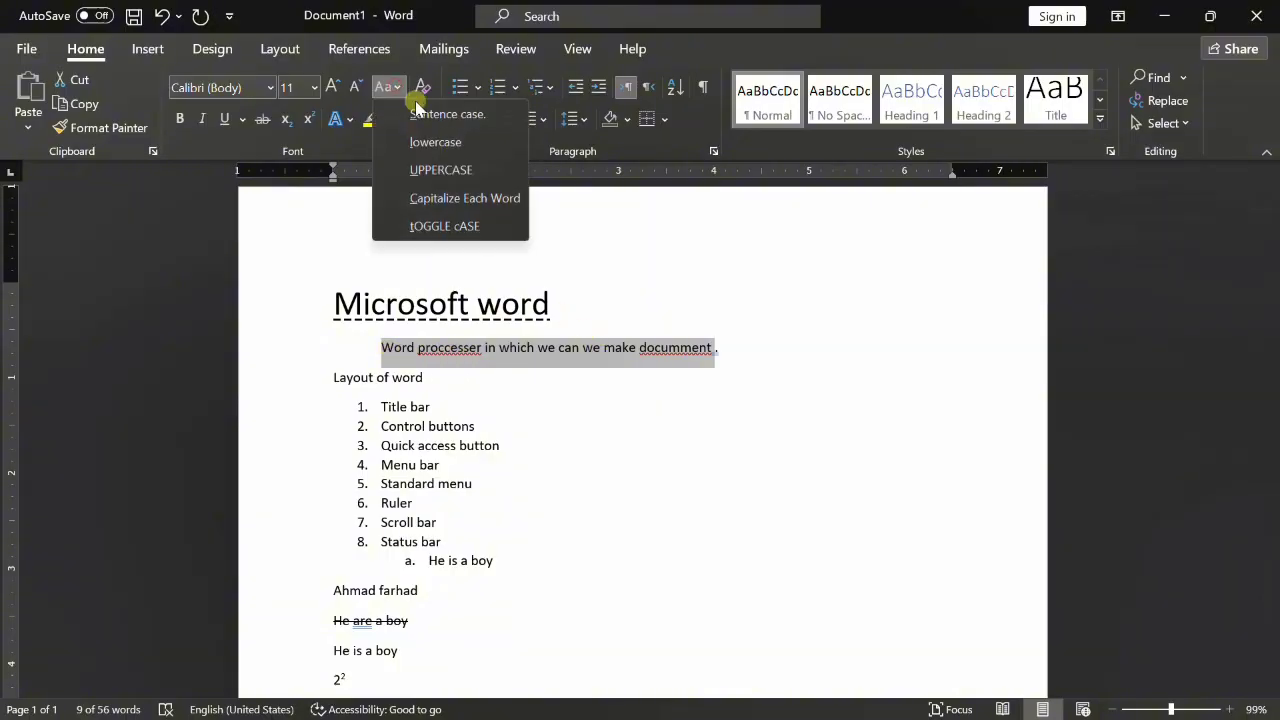
pyautogui.click(461, 141)
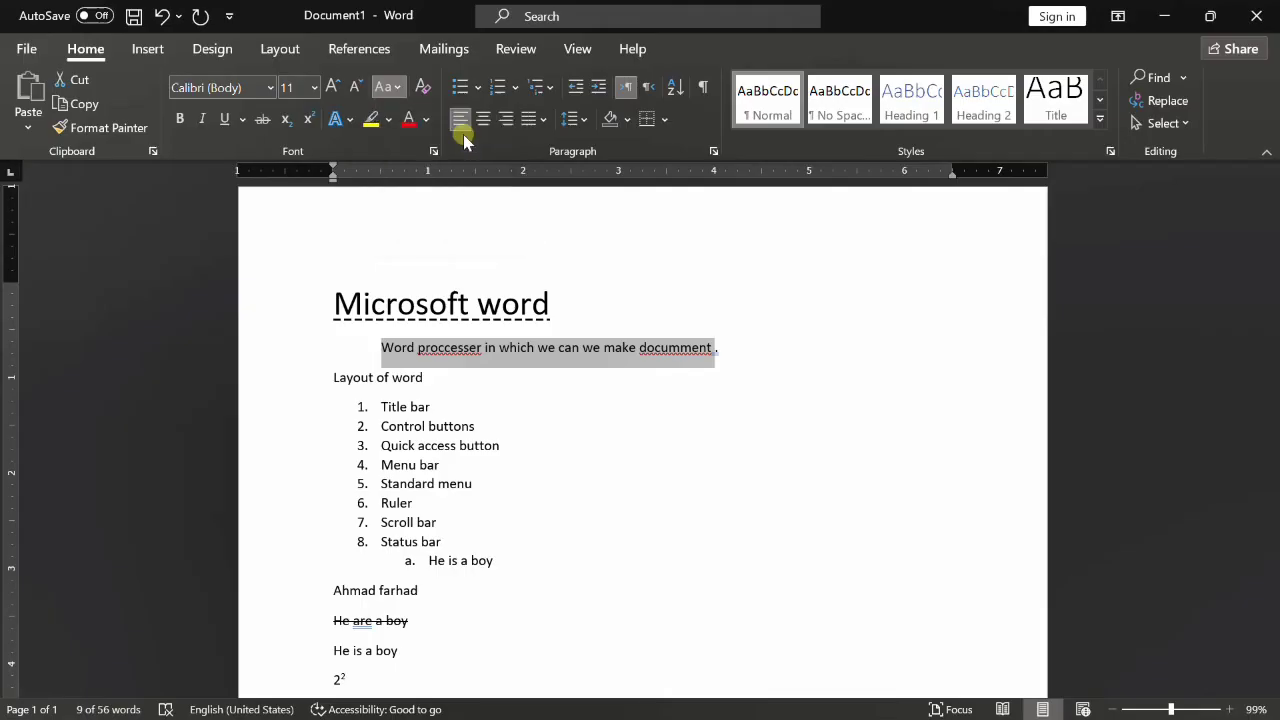
# - Try UPPERCASE, Capitalize Each Word and tOGGLE cASE on the subtitle, finishing with Capitalize Each Word
pyautogui.click(400, 88)
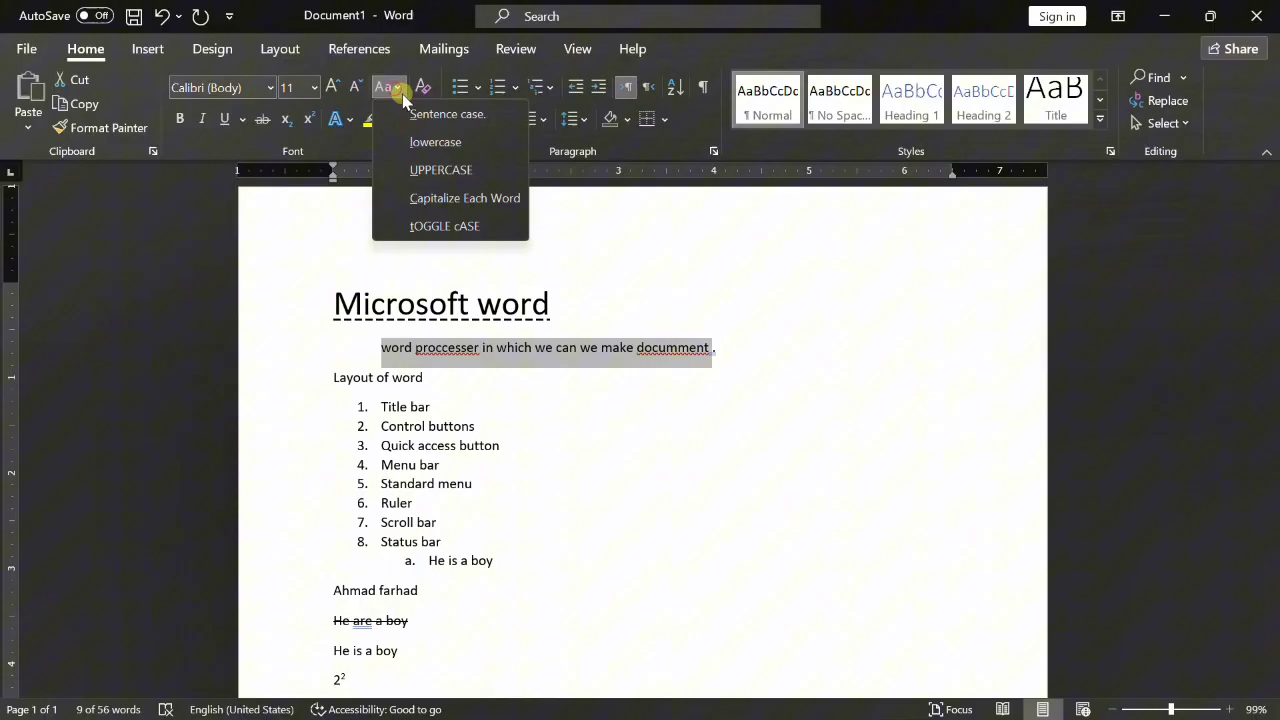
pyautogui.click(453, 172)
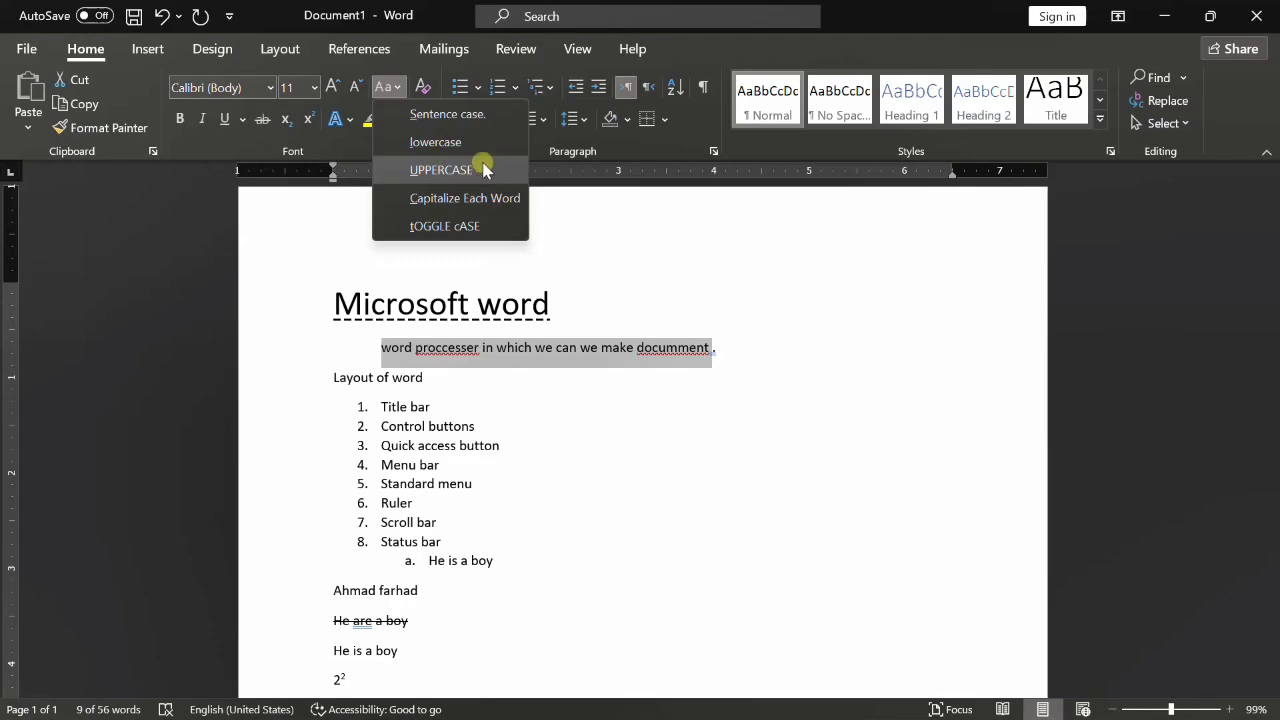
pyautogui.click(487, 172)
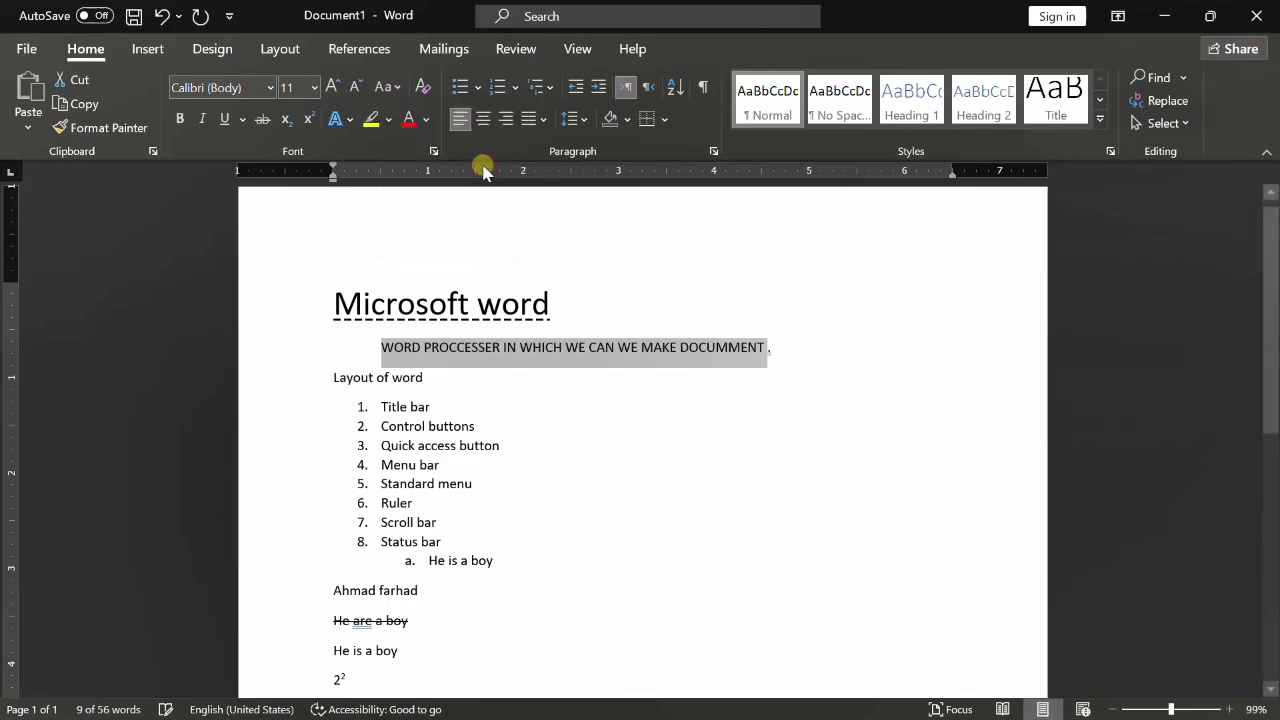
pyautogui.click(386, 88)
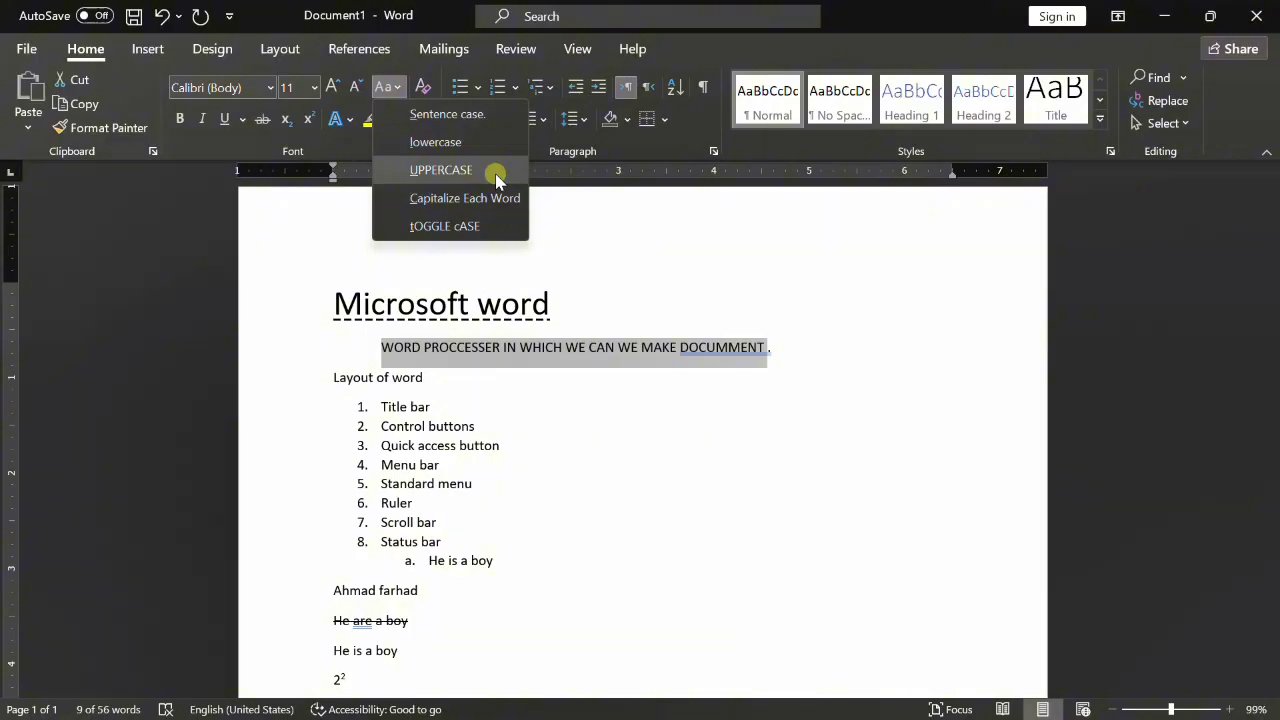
pyautogui.click(449, 200)
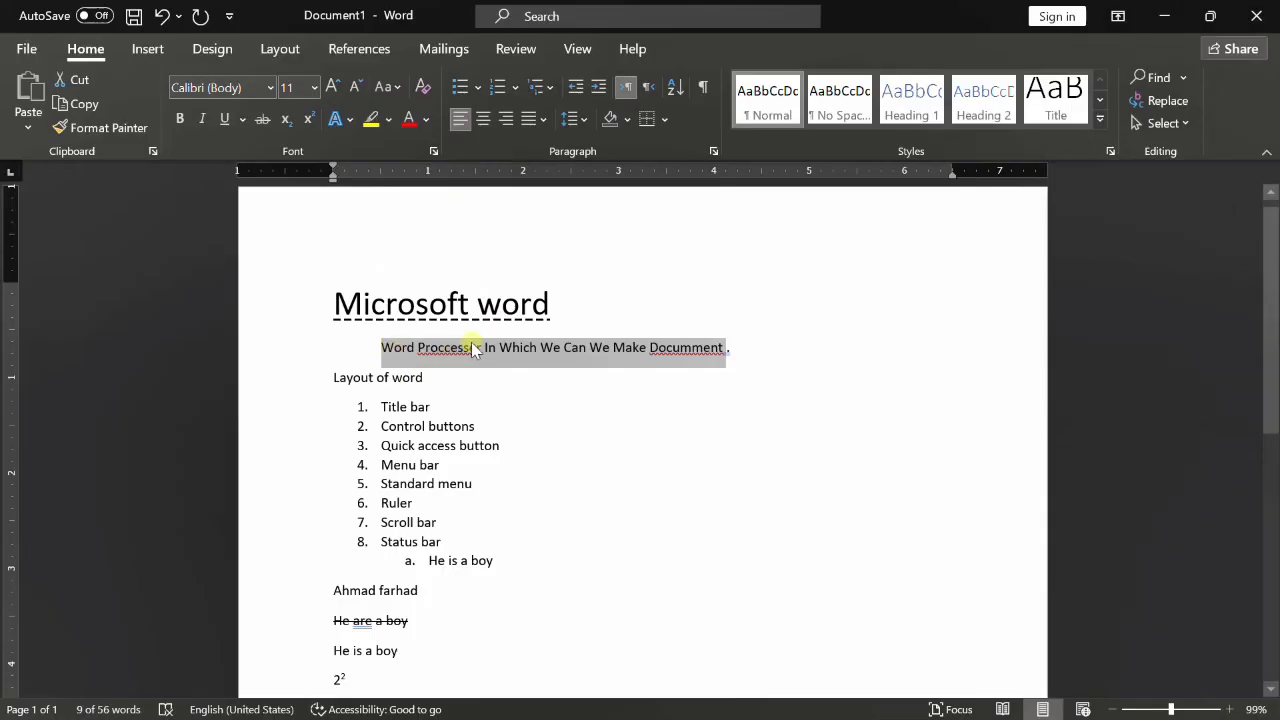
pyautogui.click(386, 87)
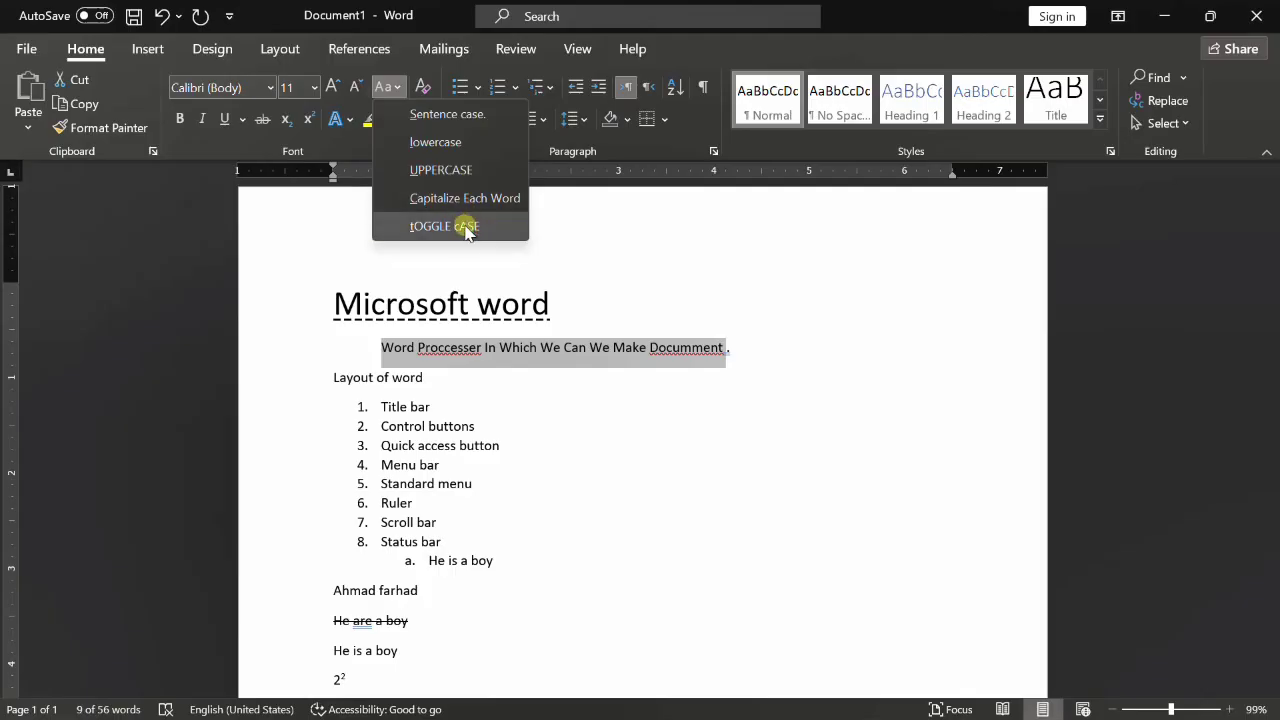
pyautogui.click(462, 229)
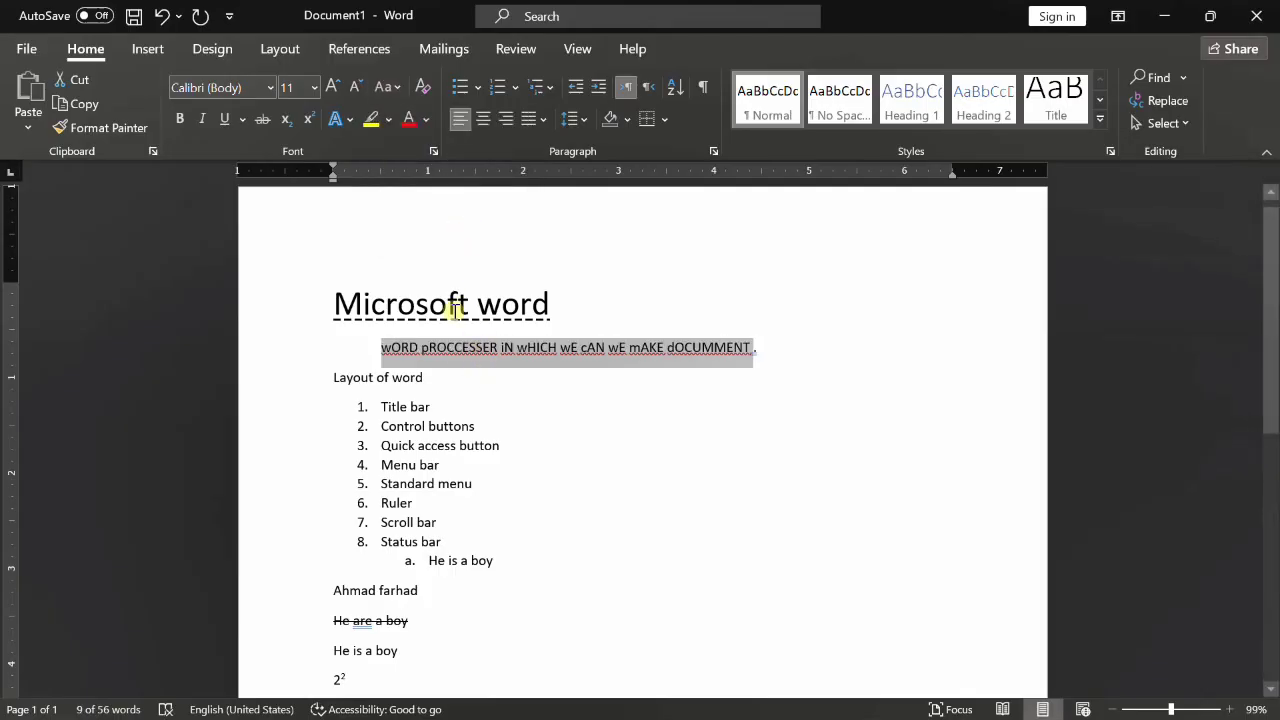
pyautogui.click(392, 89)
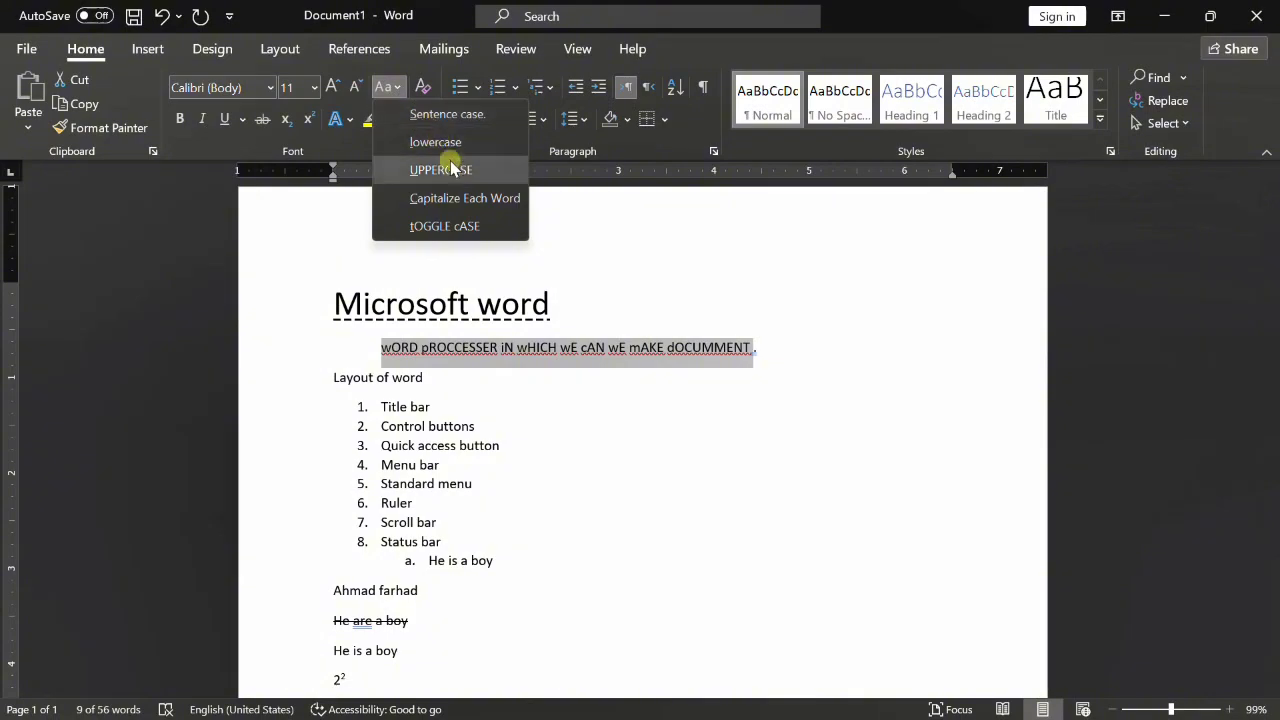
pyautogui.click(460, 200)
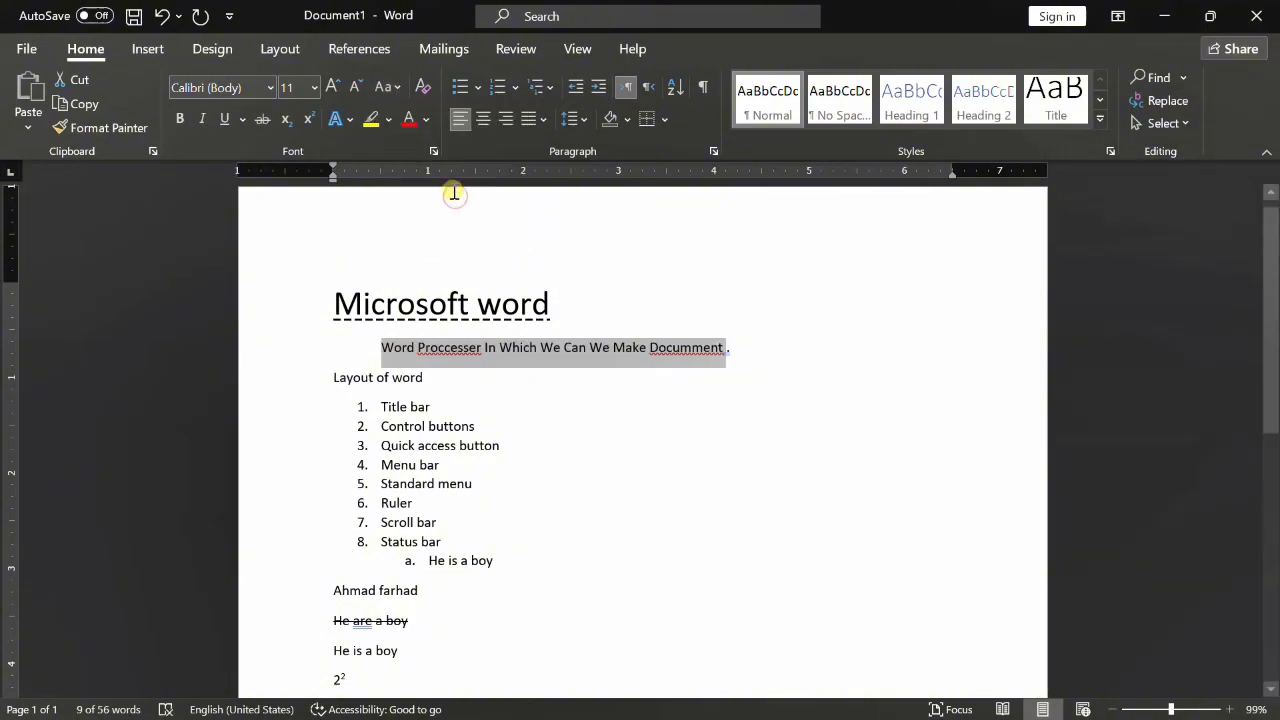
# - Apply a blue outlined style from the Text Effects gallery to the subtitle line
pyautogui.click(343, 119)
pyautogui.click(684, 200)
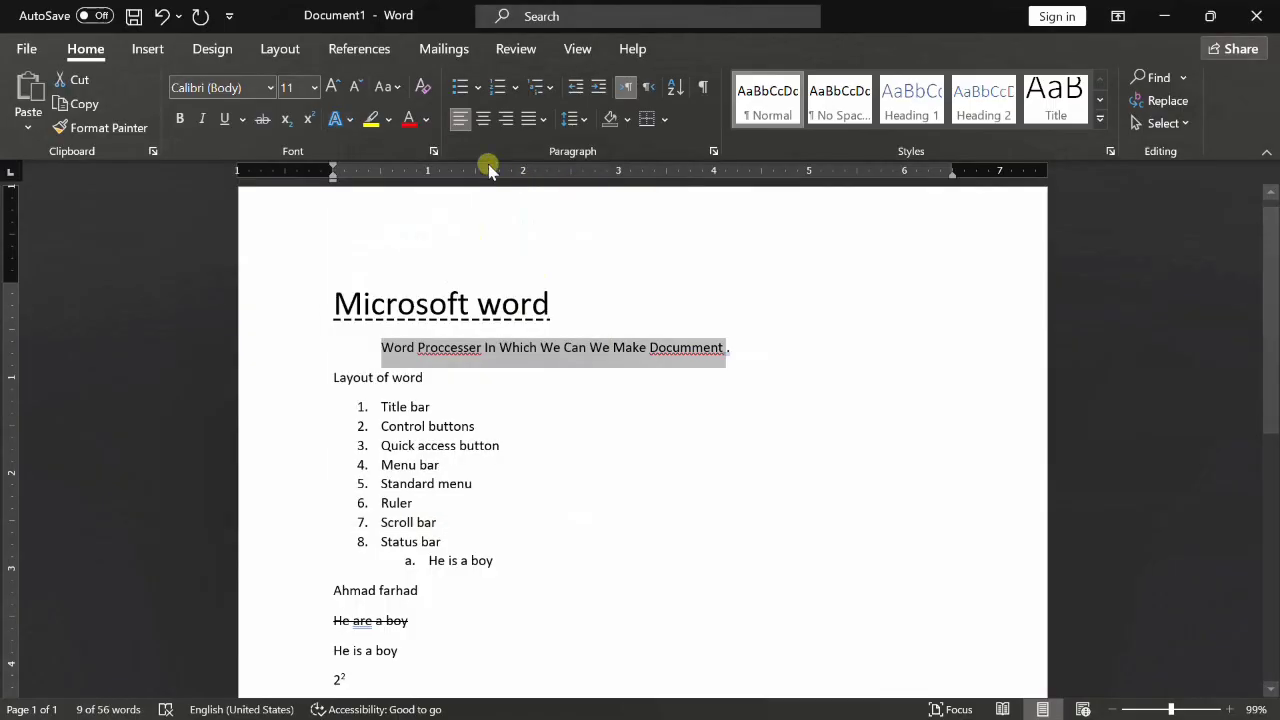
pyautogui.click(355, 116)
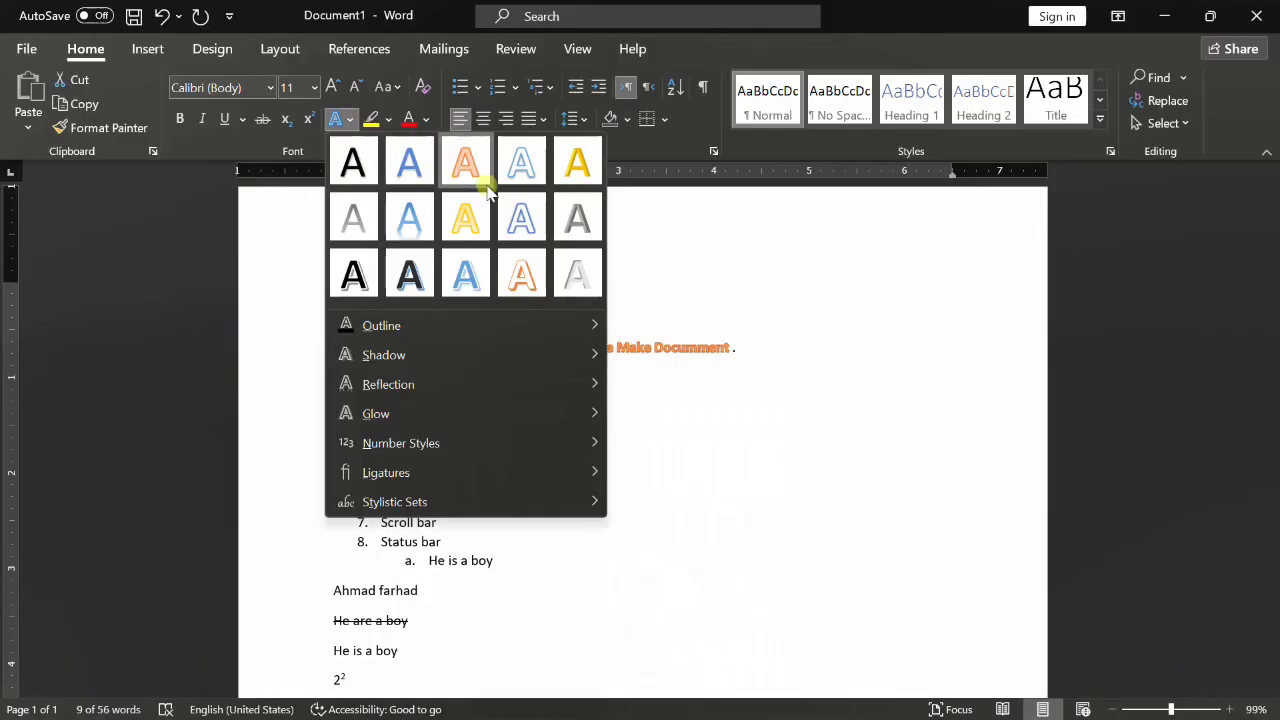
pyautogui.click(524, 205)
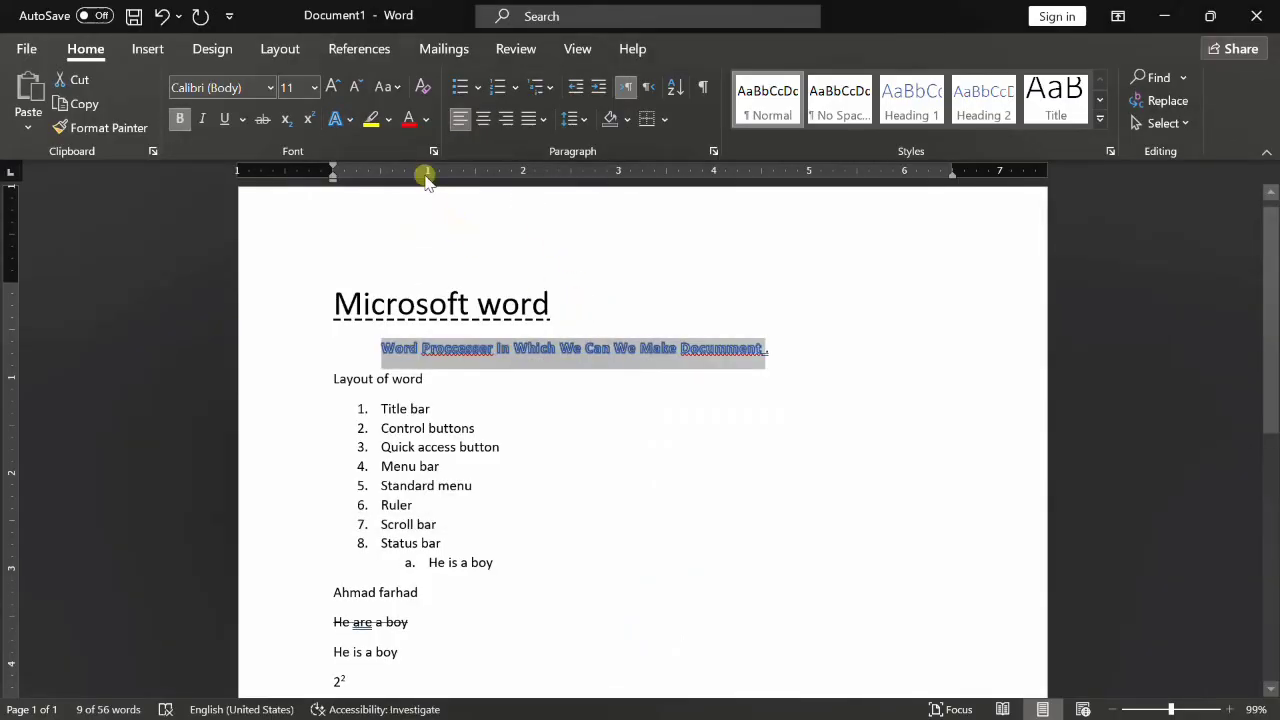
# - Browse the Outline, Shadow and Glow text effect options
pyautogui.click(355, 122)
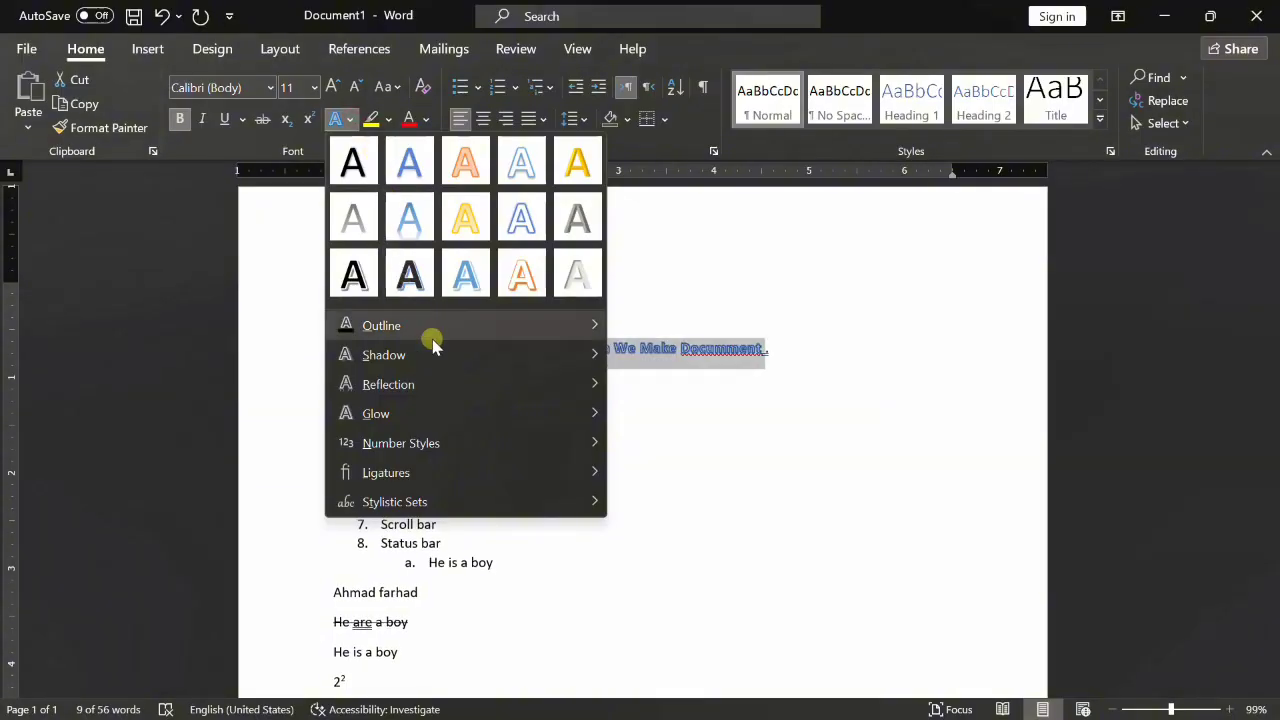
pyautogui.moveTo(443, 323)
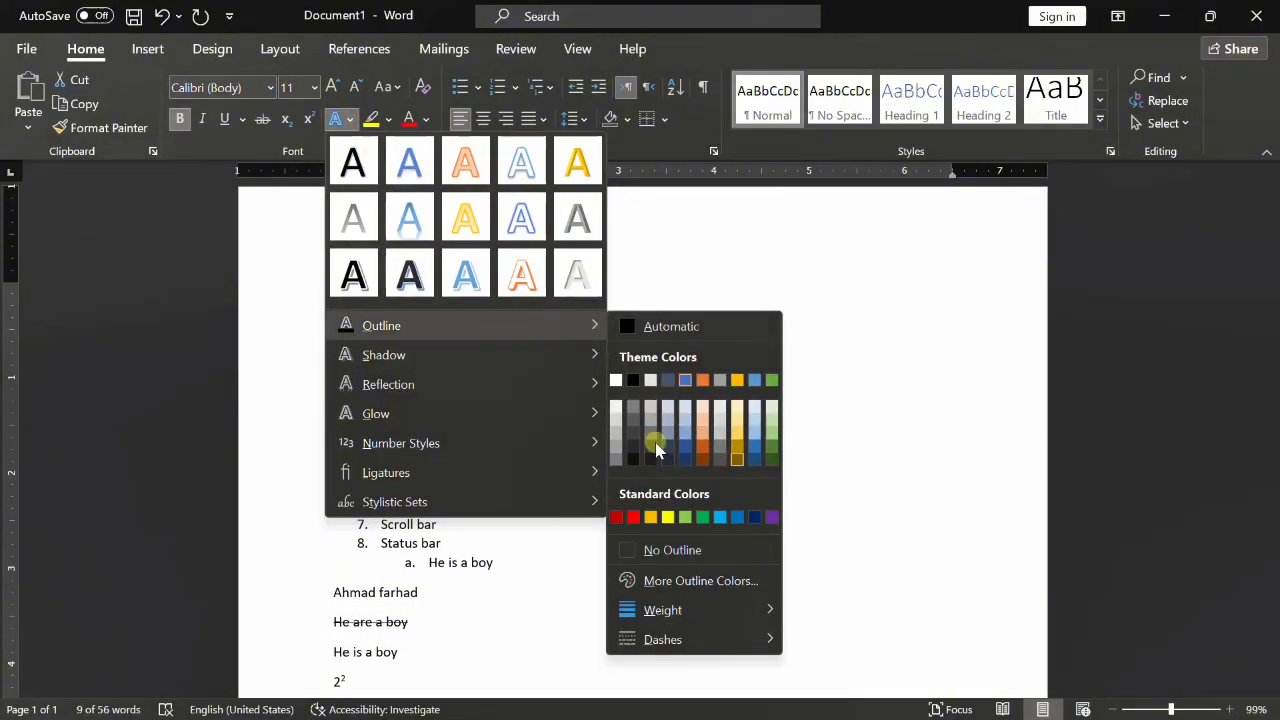
pyautogui.moveTo(585, 372)
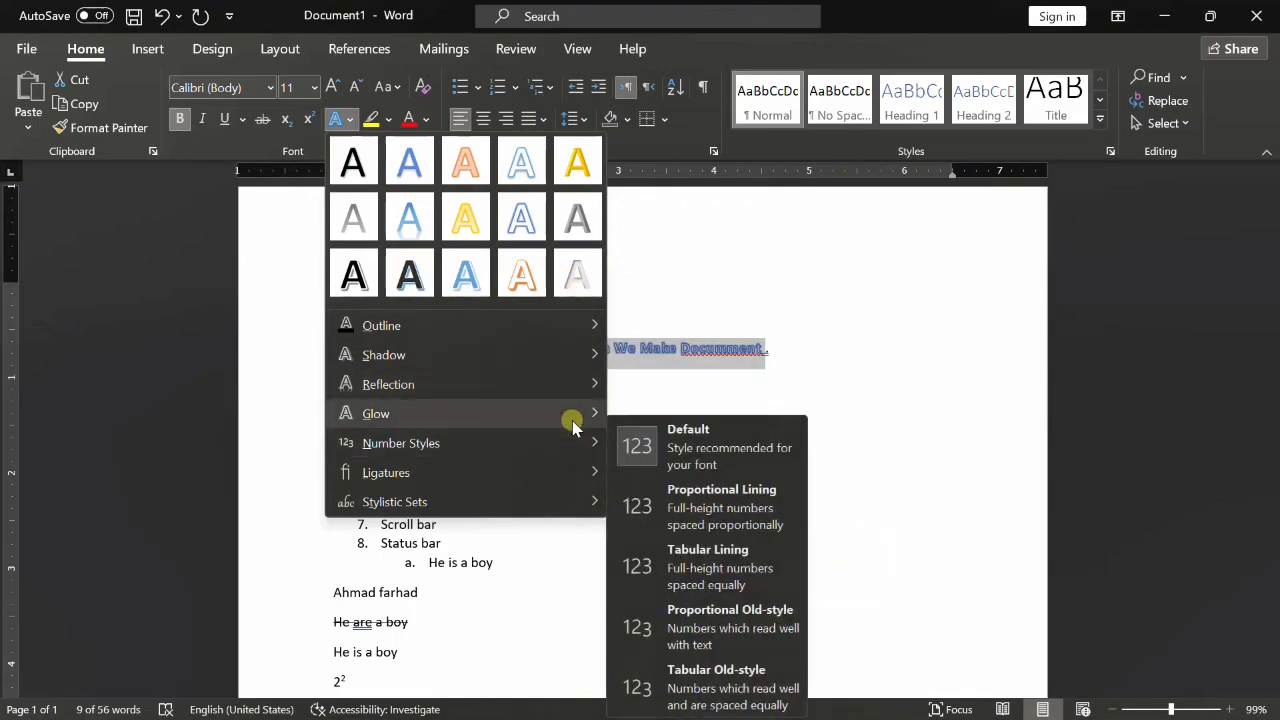
pyautogui.moveTo(550, 388)
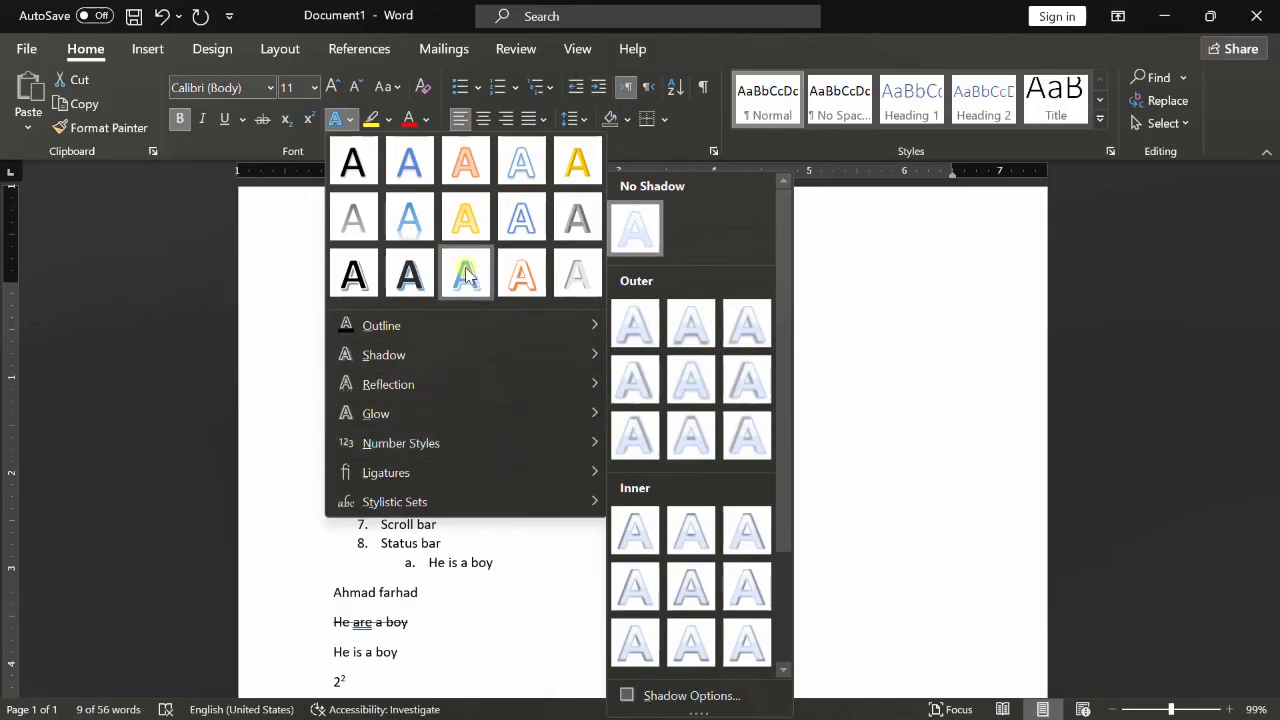
# - Give the subtitle line under the 'Microsoft word' title a yellow text highlight
pyautogui.click(389, 119)
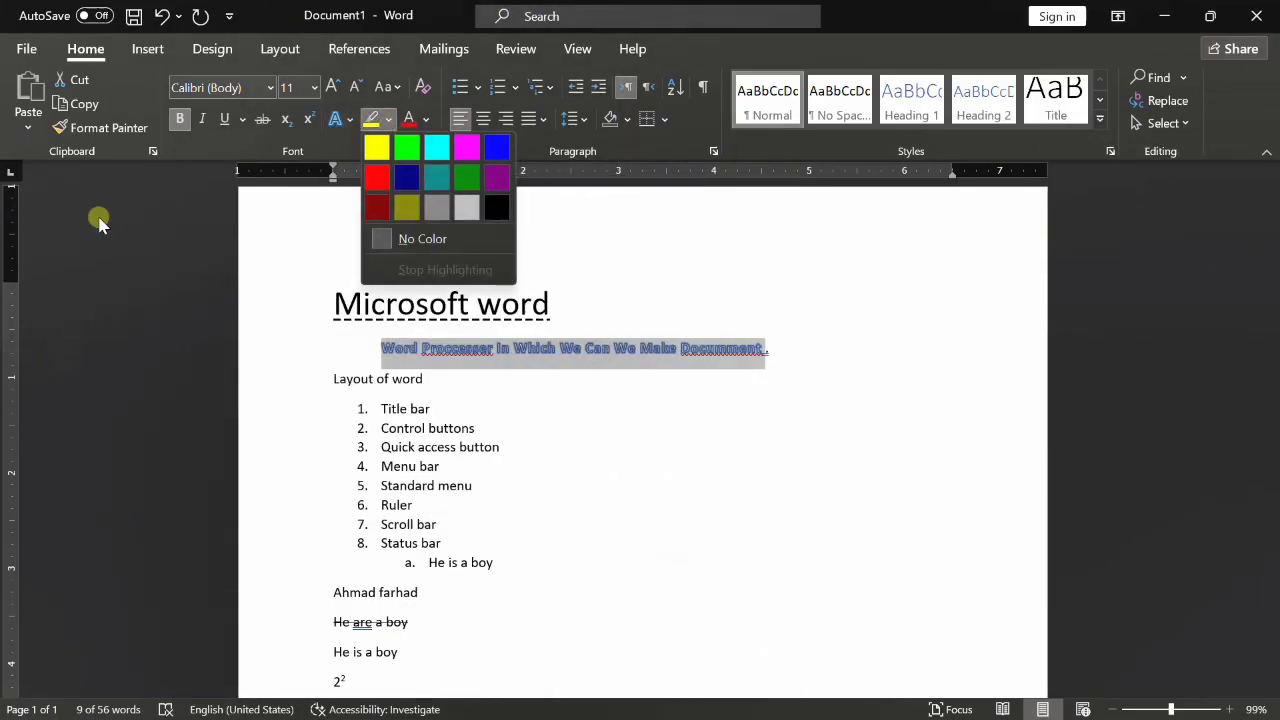
pyautogui.click(215, 237)
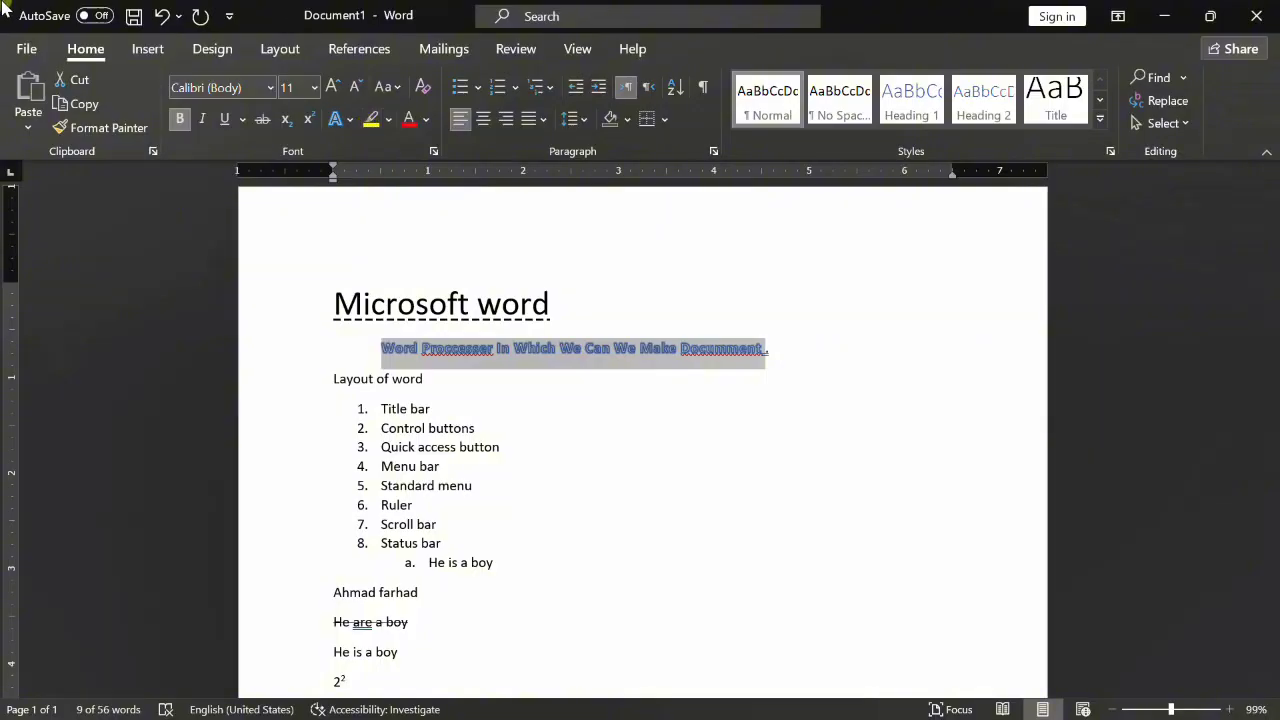
pyautogui.click(388, 120)
pyautogui.click(378, 147)
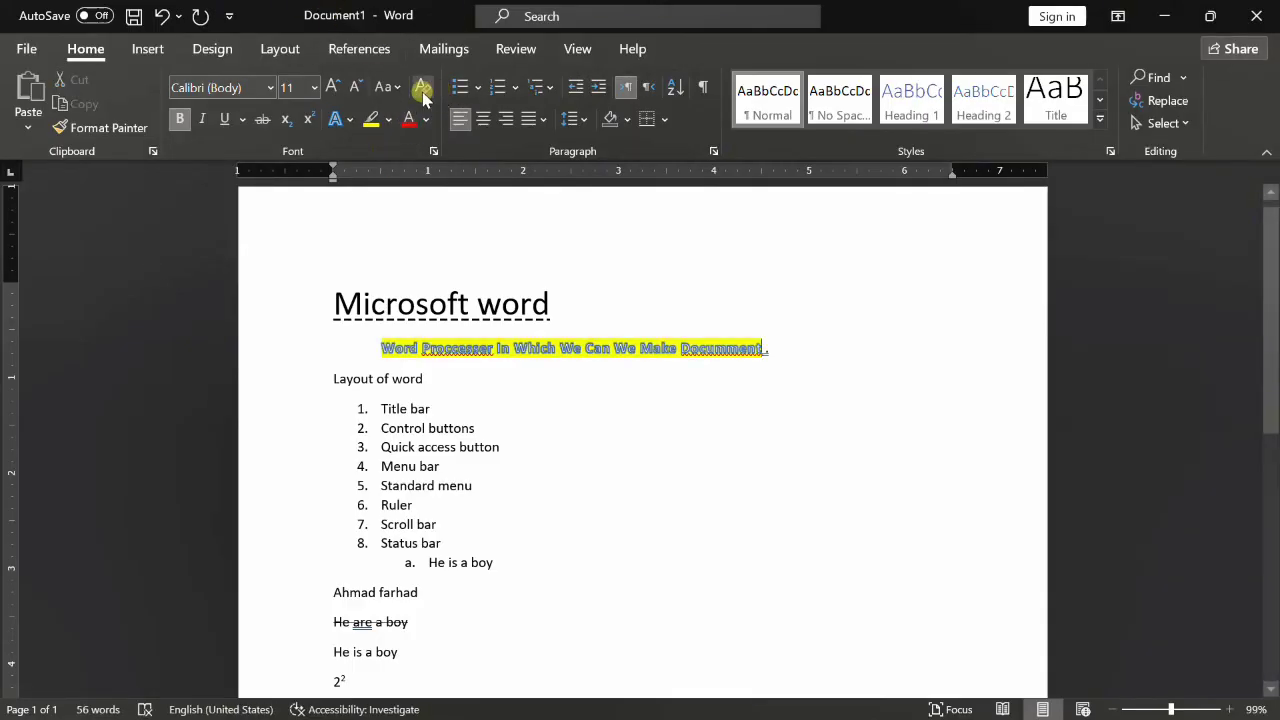
pyautogui.click(390, 121)
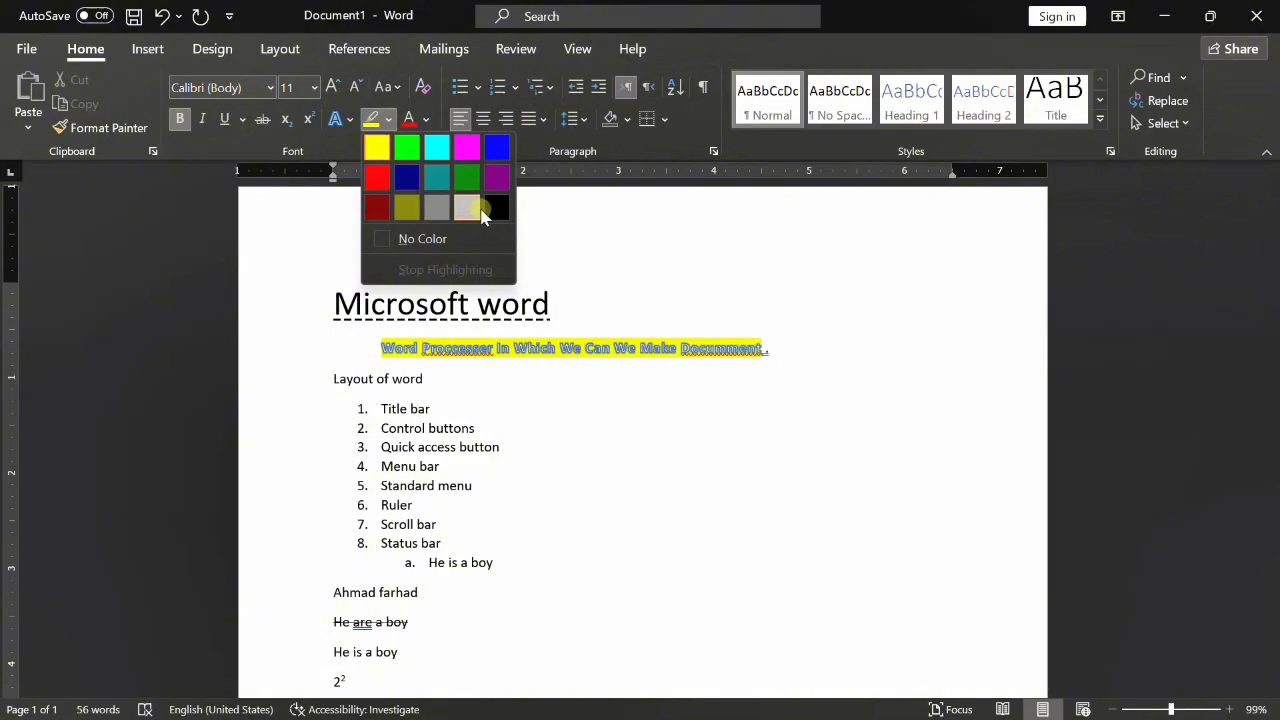
pyautogui.click(553, 217)
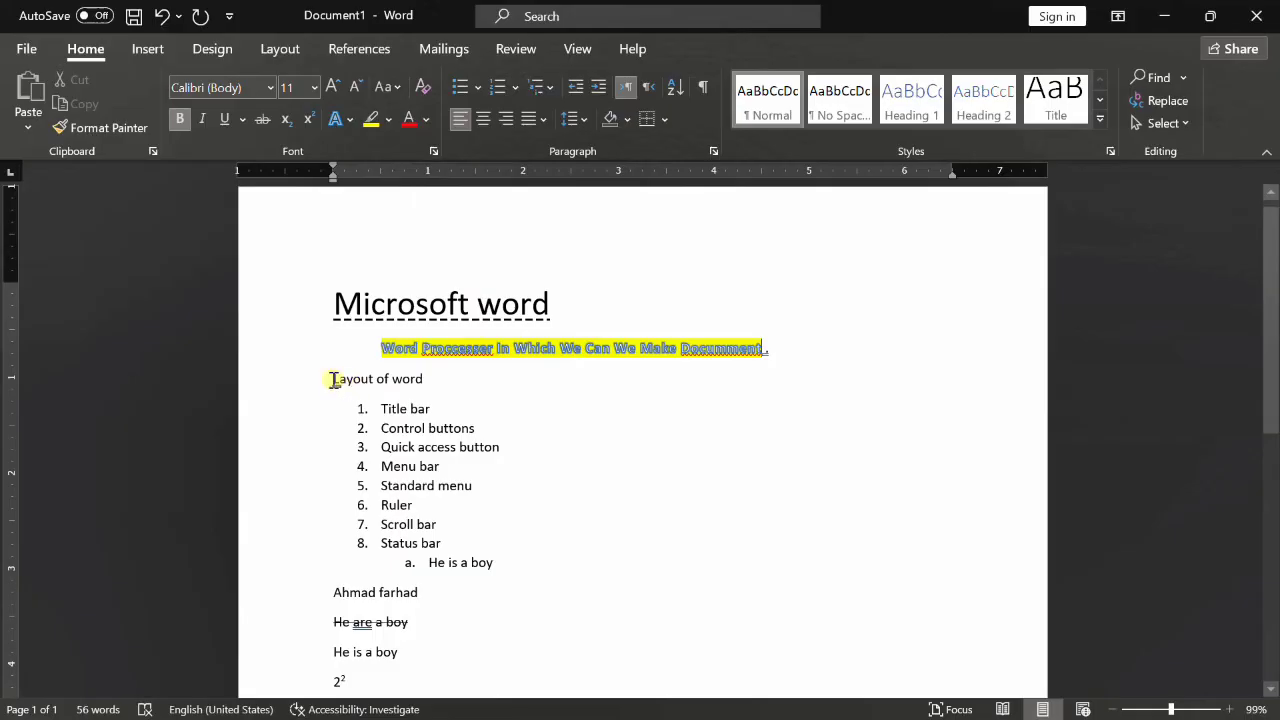
# - Make the 'Layout of word' line dark blue and enlarge it to 20 pt
pyautogui.moveTo(333, 379); pyautogui.dragTo(425, 380)
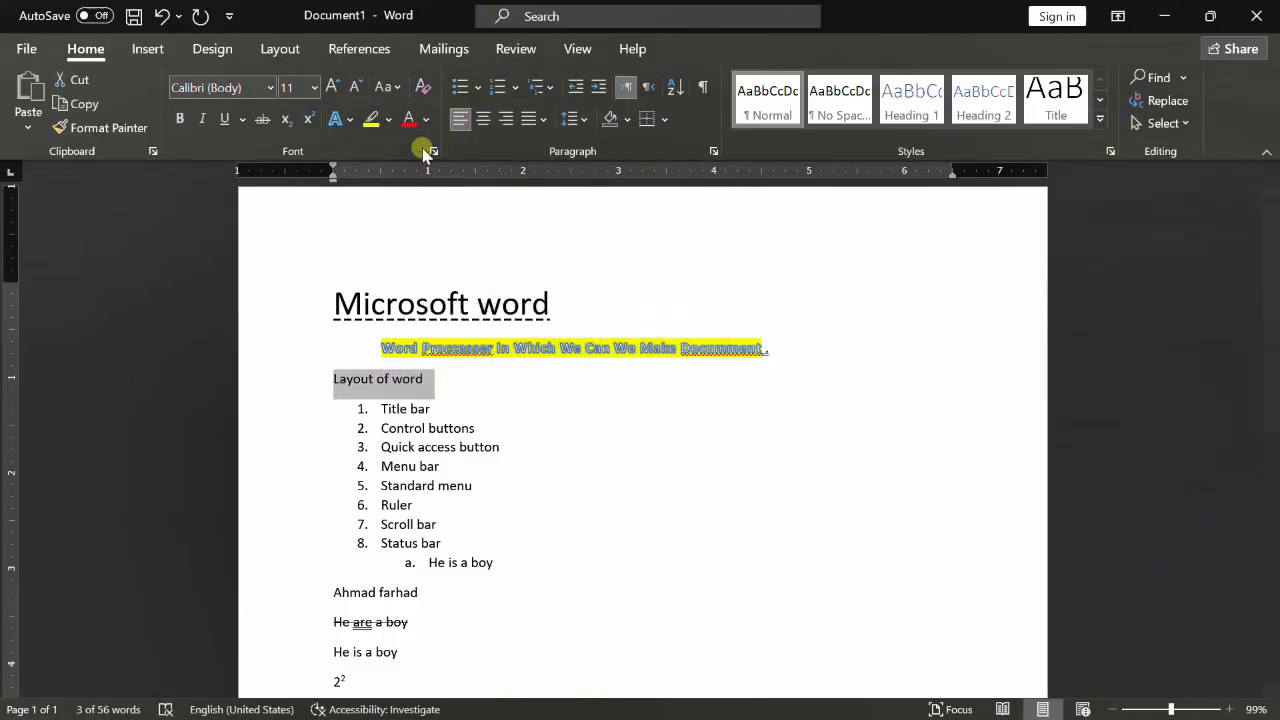
pyautogui.click(427, 121)
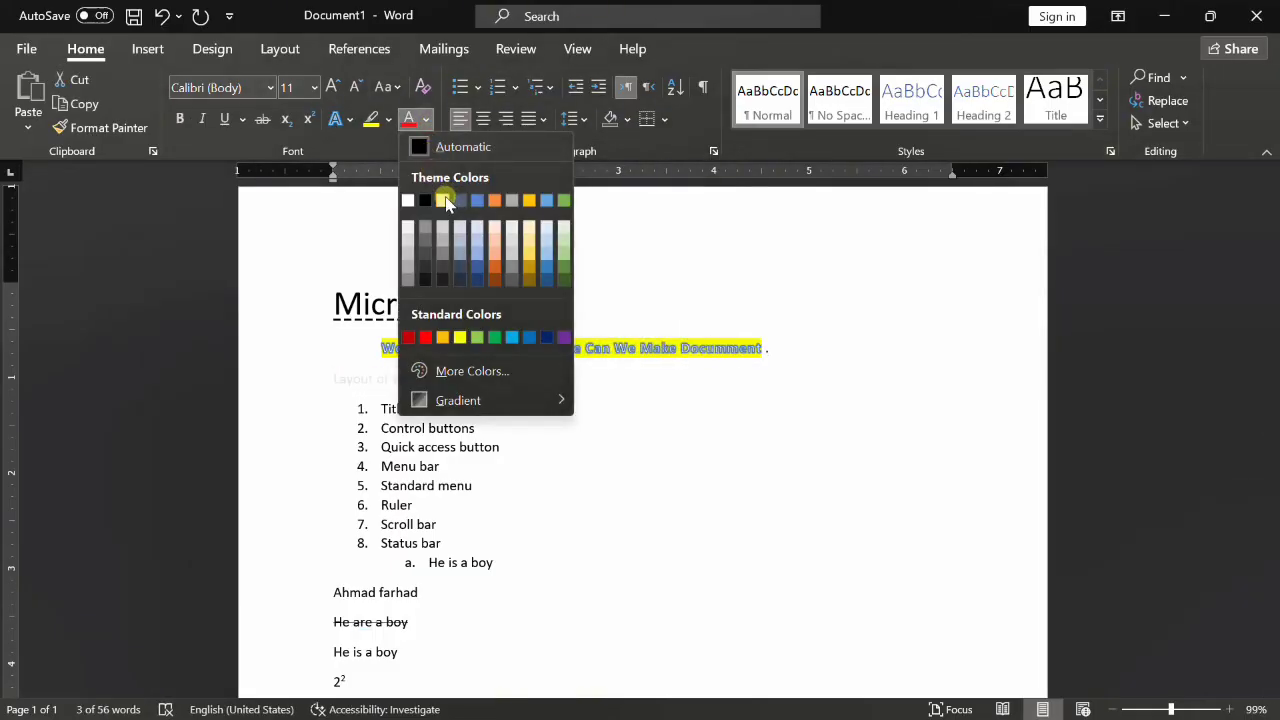
pyautogui.click(476, 281)
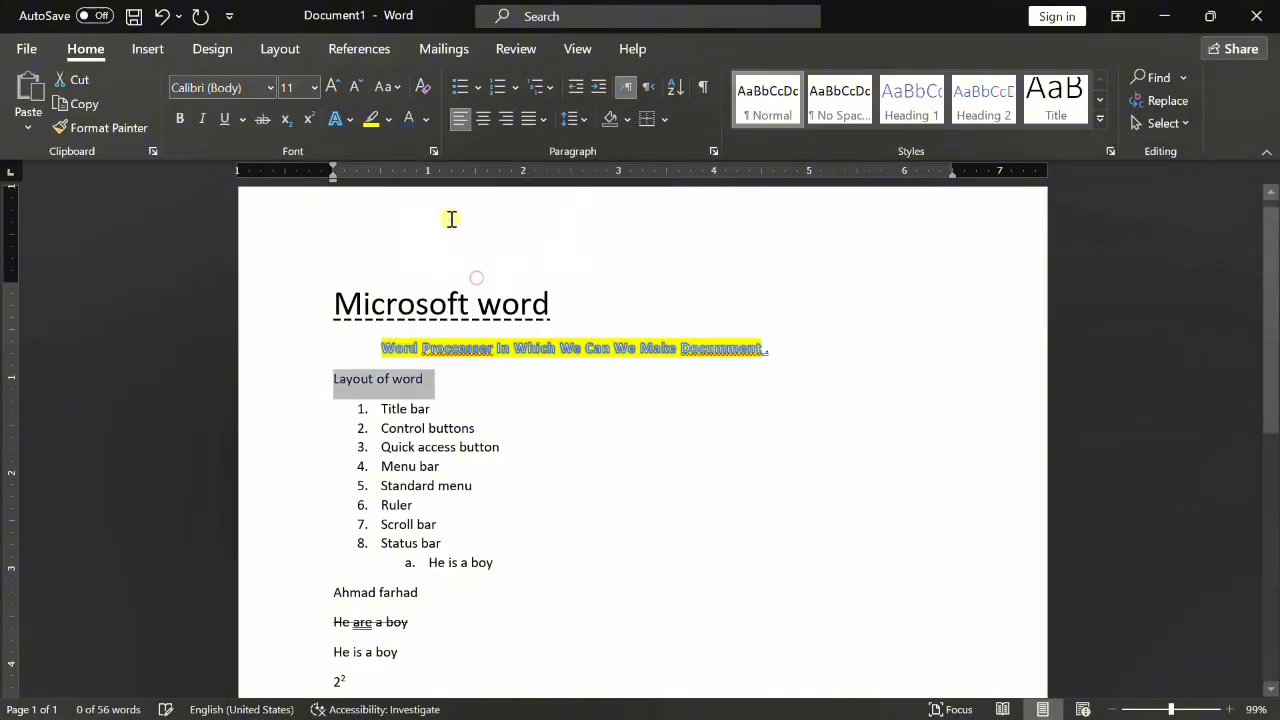
pyautogui.click(336, 88)
pyautogui.click(336, 88)
pyautogui.click(336, 88)
pyautogui.click(336, 88)
pyautogui.click(336, 88)
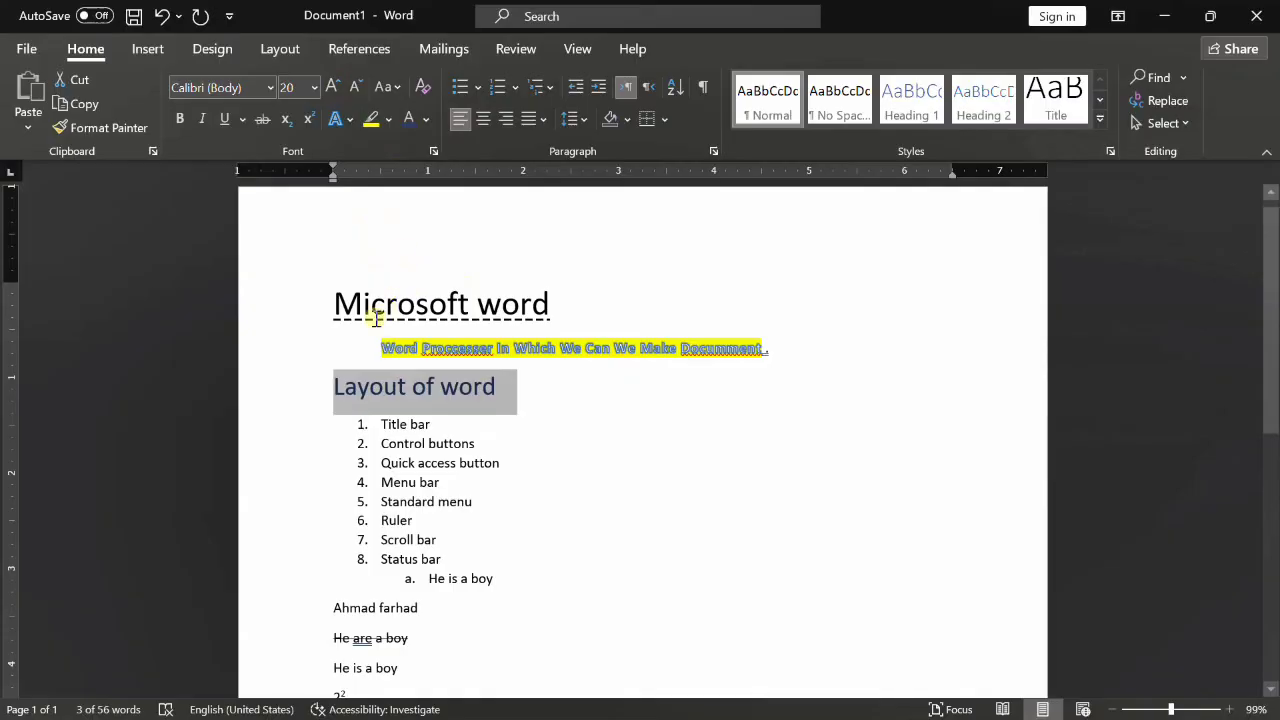
pyautogui.scroll(-3, 422, 430)
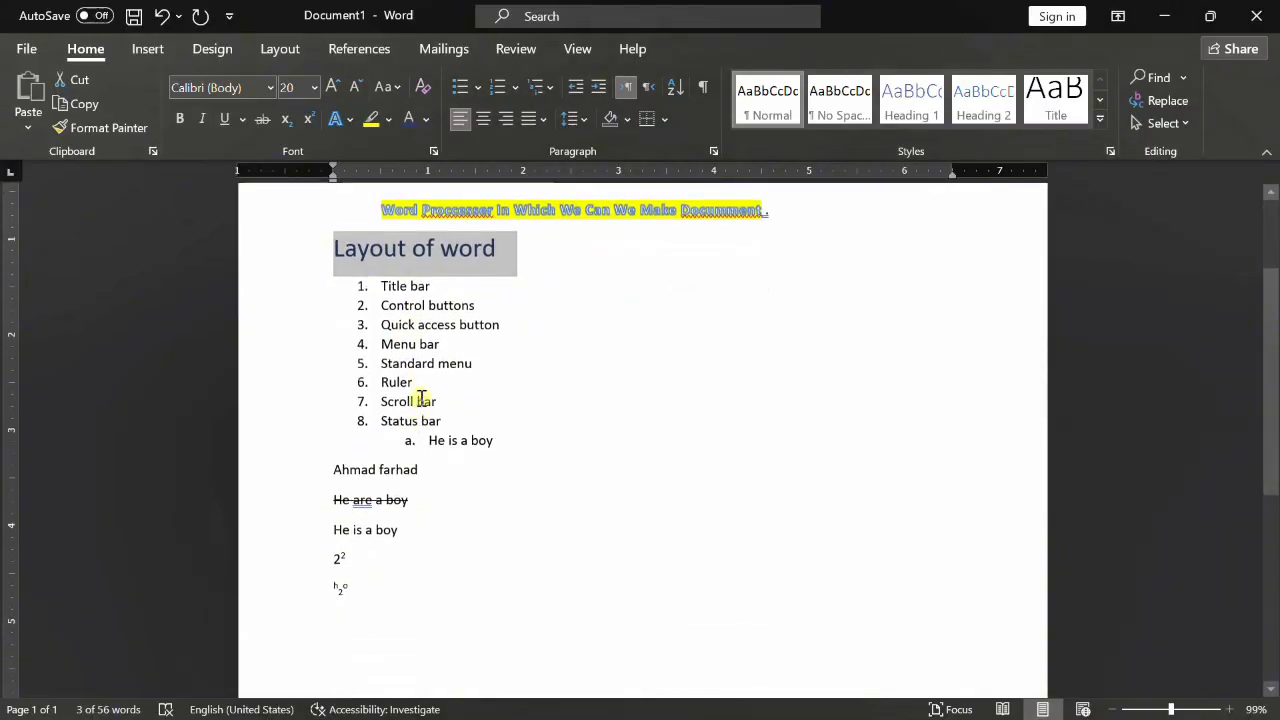
# - Type 'microsfot' at 26 pt on a new line below the h2o line
pyautogui.click(418, 401)
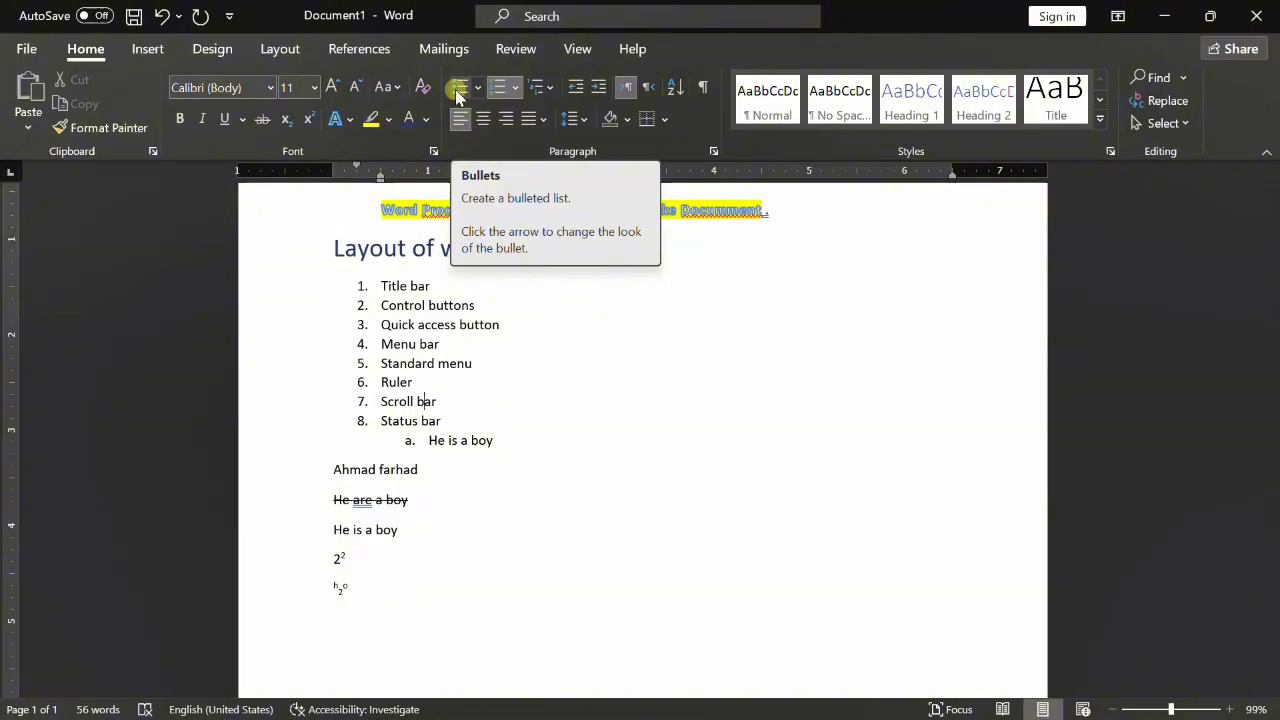
pyautogui.click(400, 580)
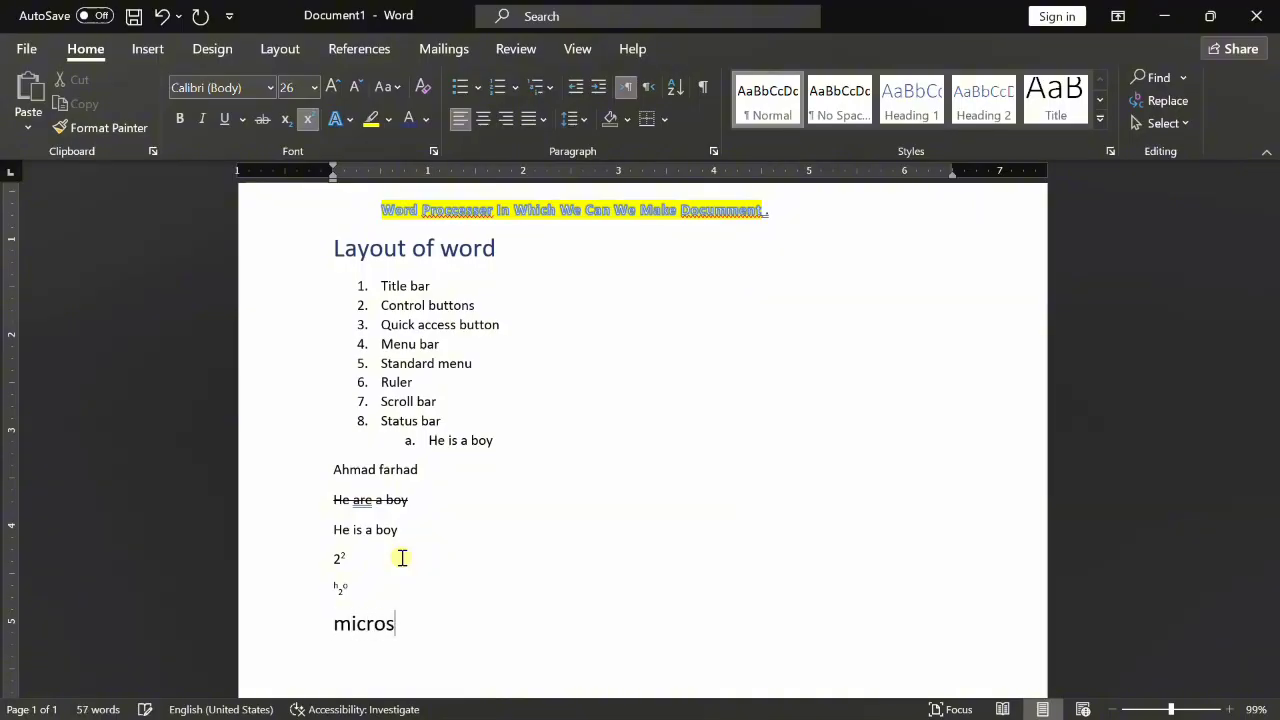
pyautogui.write('t')
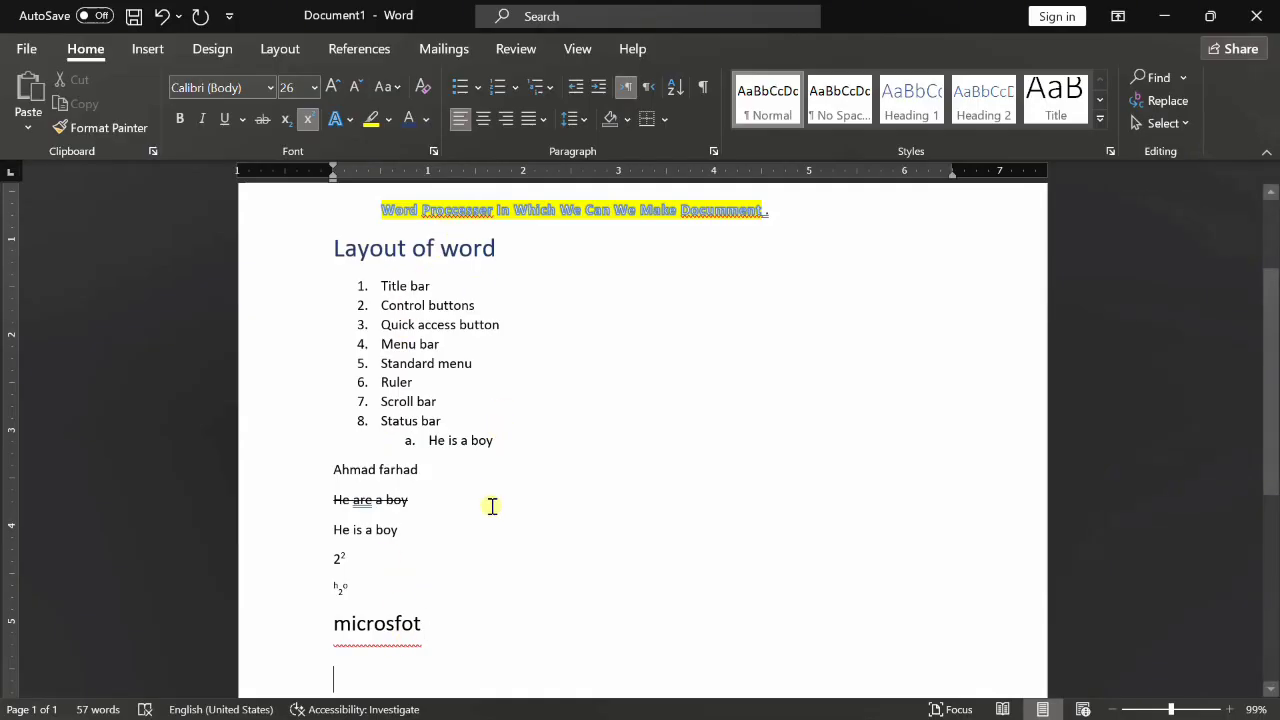
pyautogui.click(482, 592)
pyautogui.click(465, 627)
pyautogui.scroll(-2, 477, 566)
# - Add an empty line below 'microsfot' with the automatic '1.' numbering removed
pyautogui.press('Return')
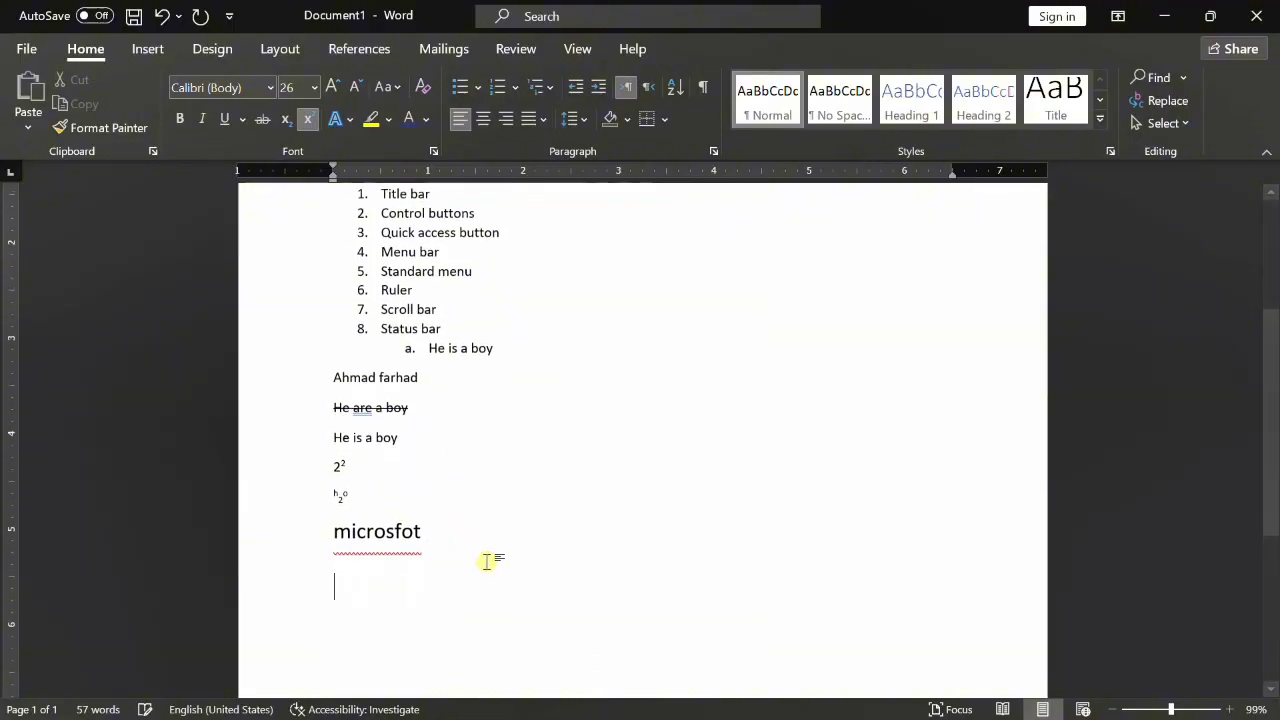
pyautogui.write('1')
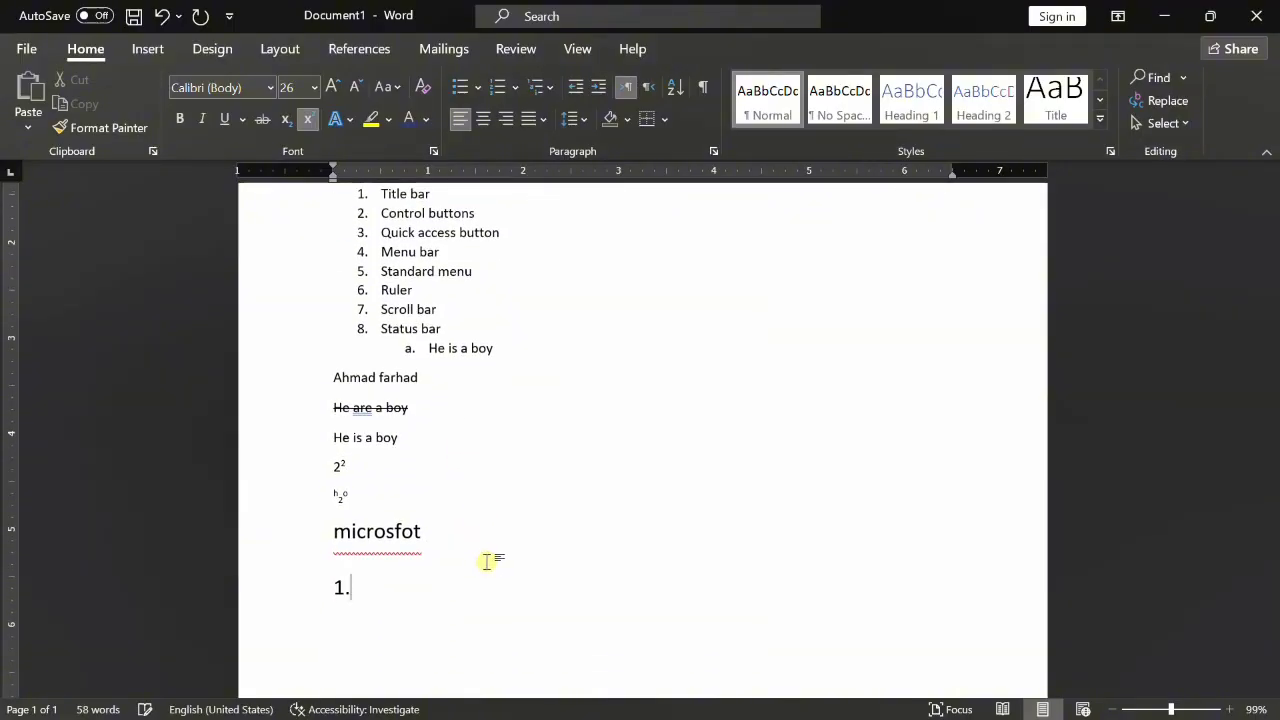
pyautogui.write('.')
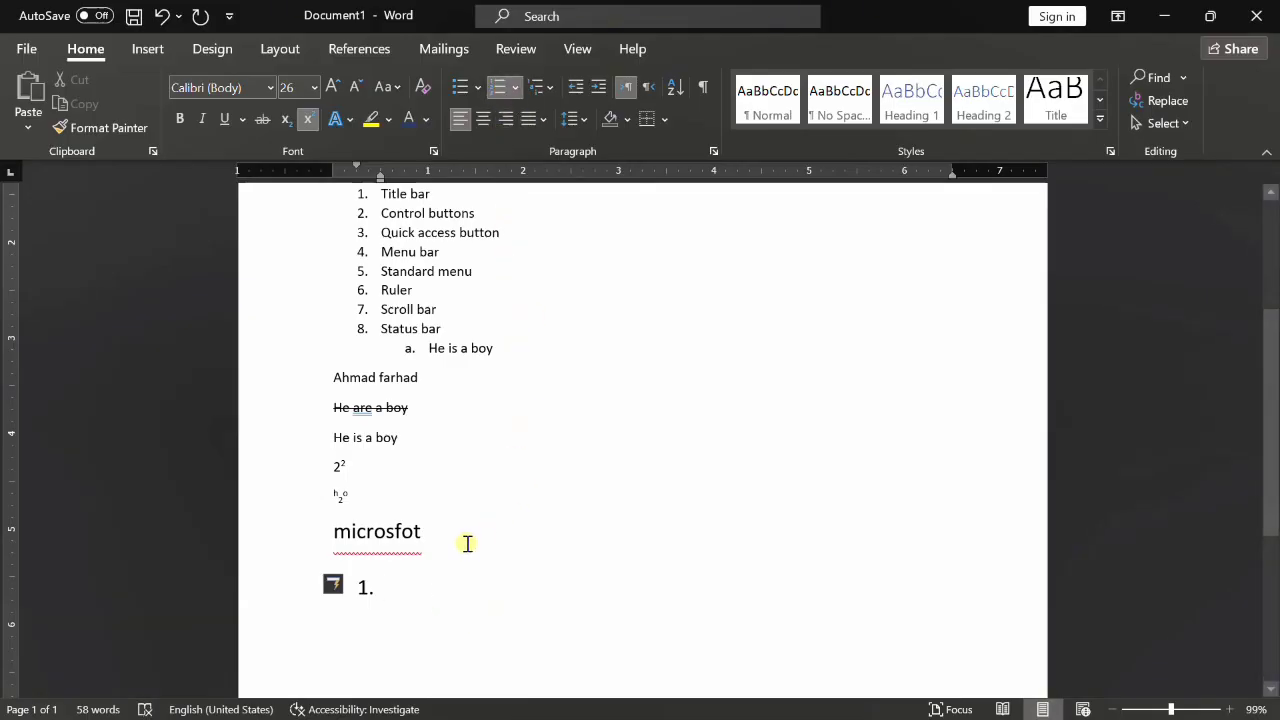
pyautogui.press('BackSpace')
pyautogui.press('BackSpace')
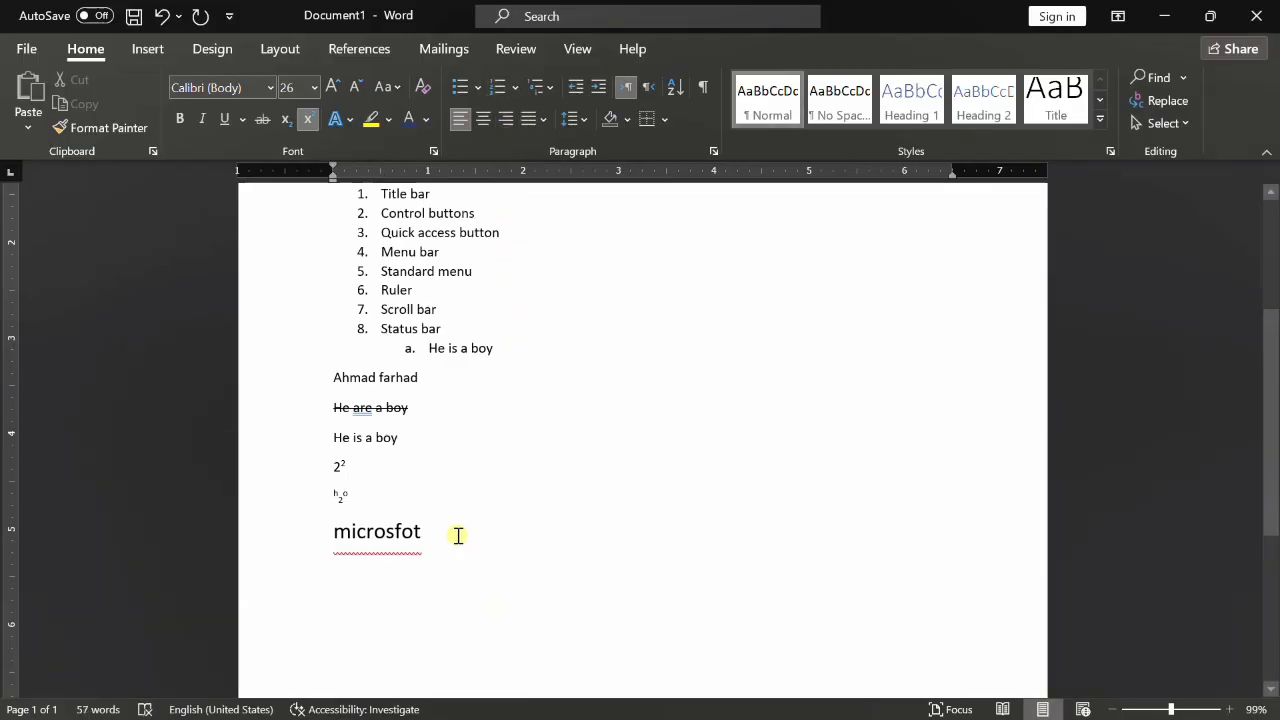
# - Create a bulleted list of word, excel and access, then select it
pyautogui.click(460, 88)
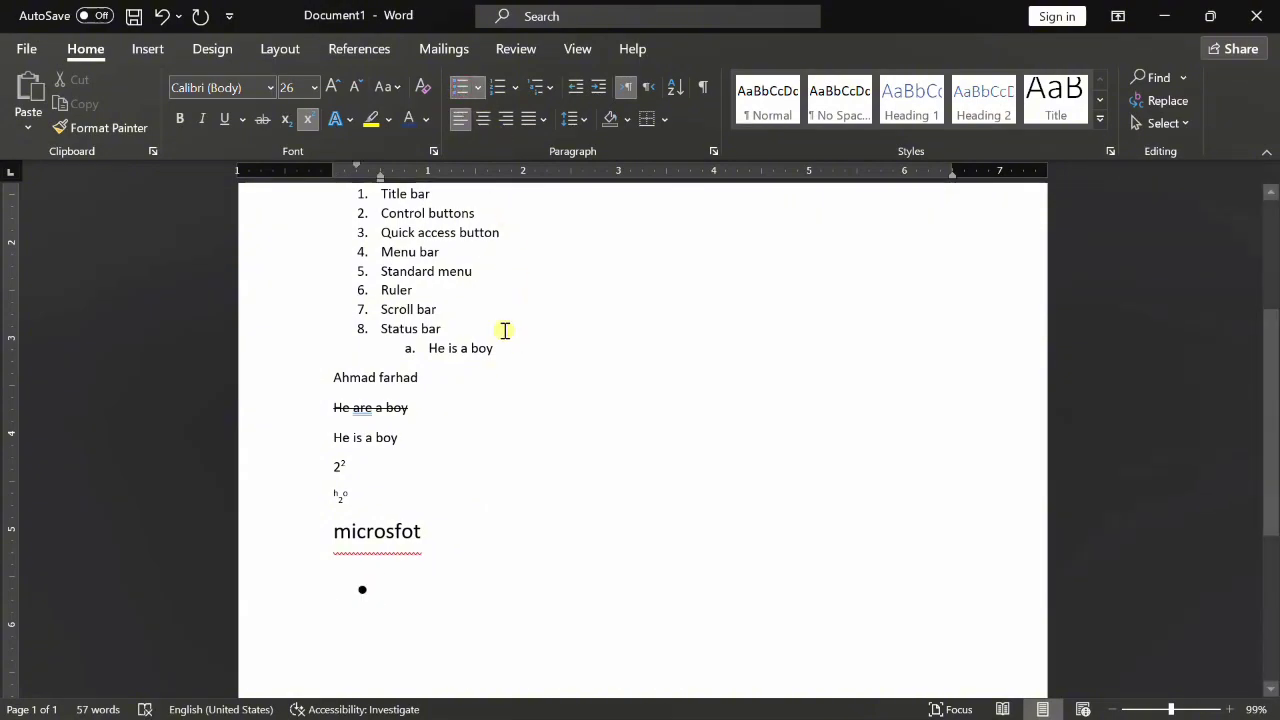
pyautogui.write('word')
pyautogui.press('Return')
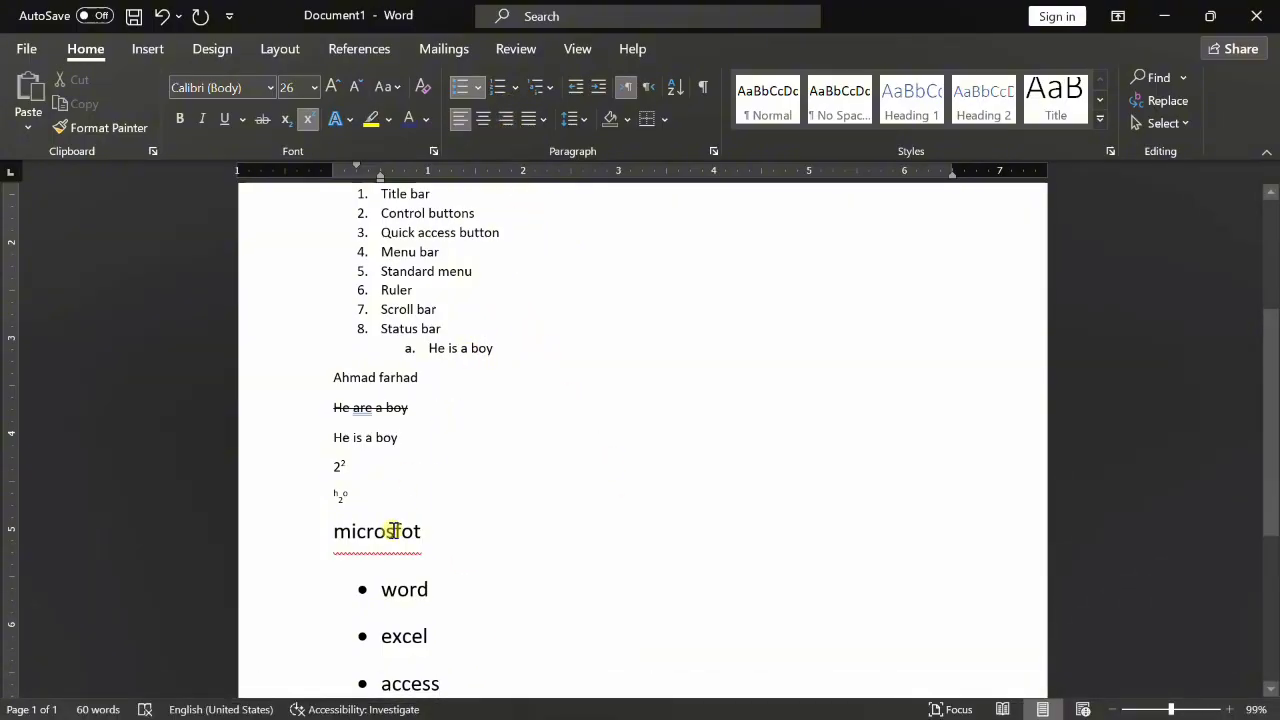
pyautogui.moveTo(393, 594); pyautogui.dragTo(419, 626)
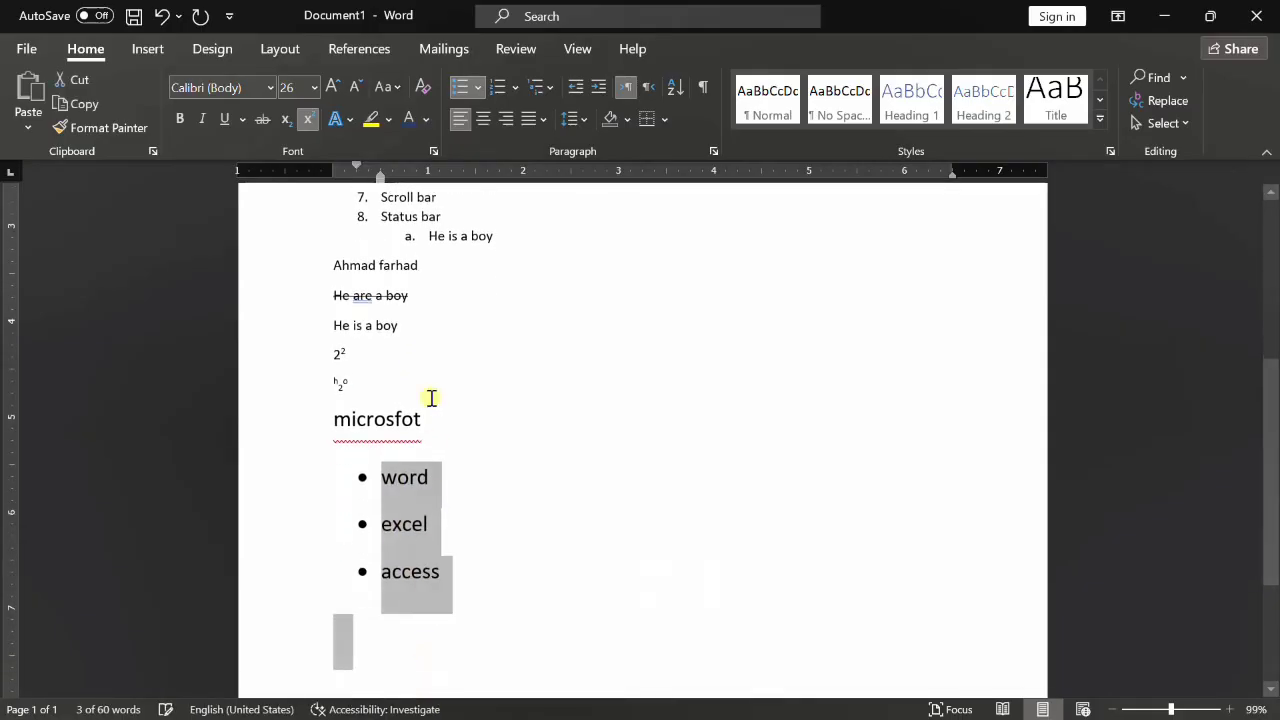
# - Switch the list to checkmark bullets, then to 1), 2), 3) numbering
pyautogui.click(481, 89)
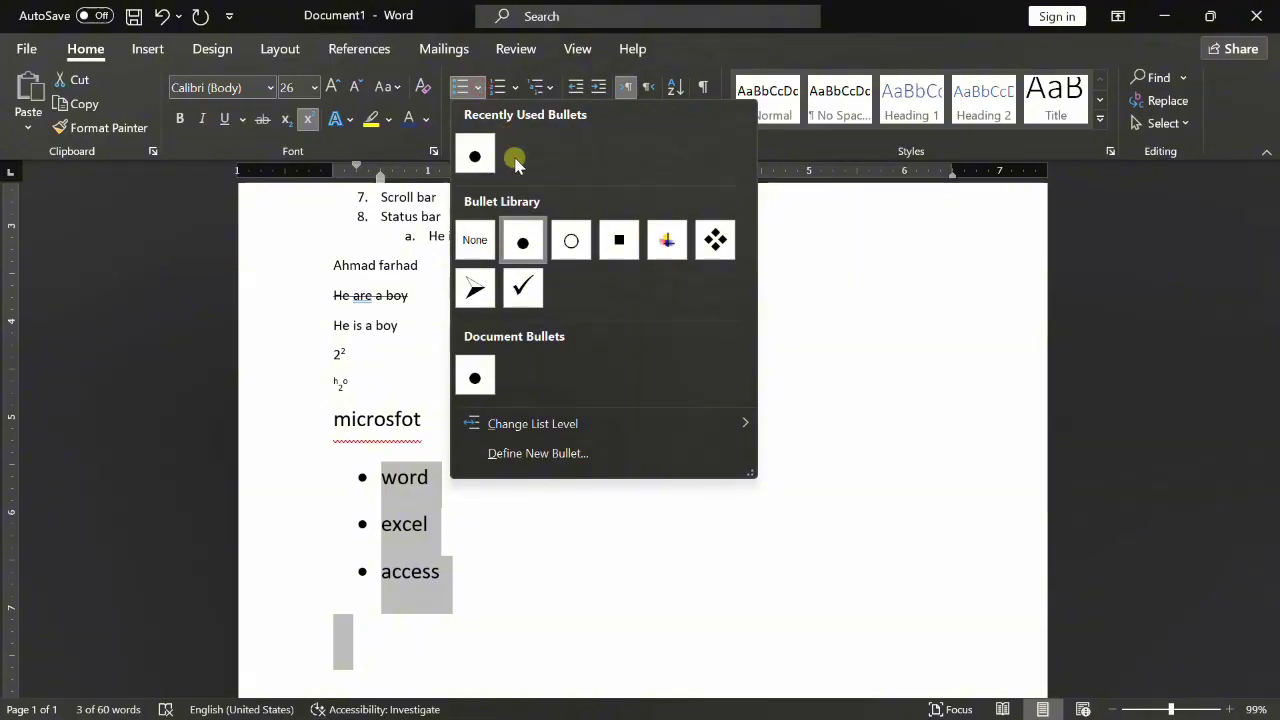
pyautogui.click(525, 290)
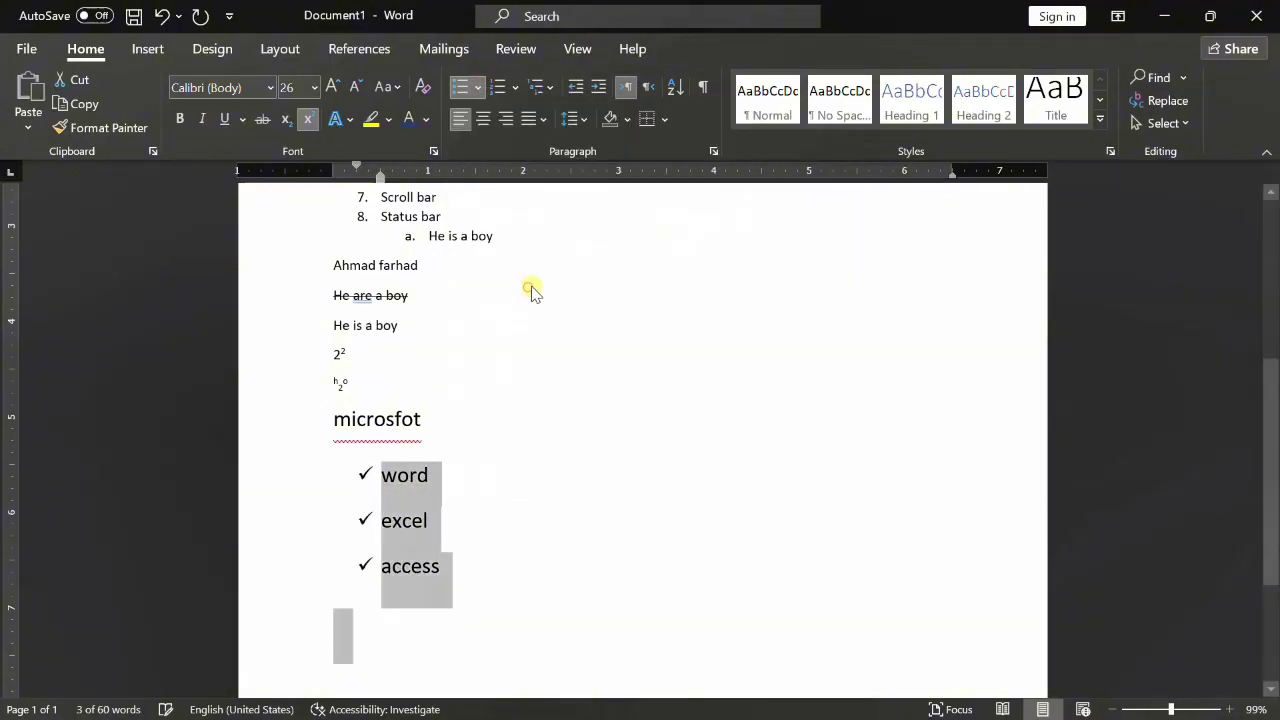
pyautogui.click(515, 88)
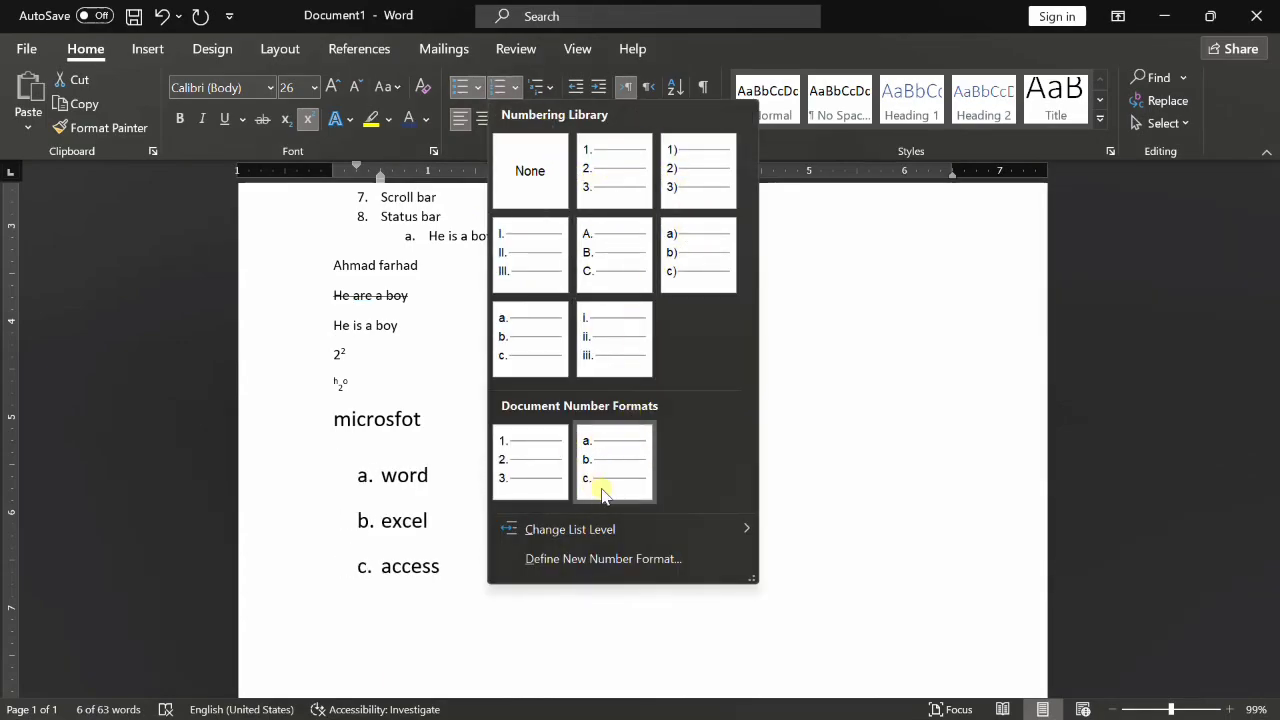
pyautogui.click(697, 170)
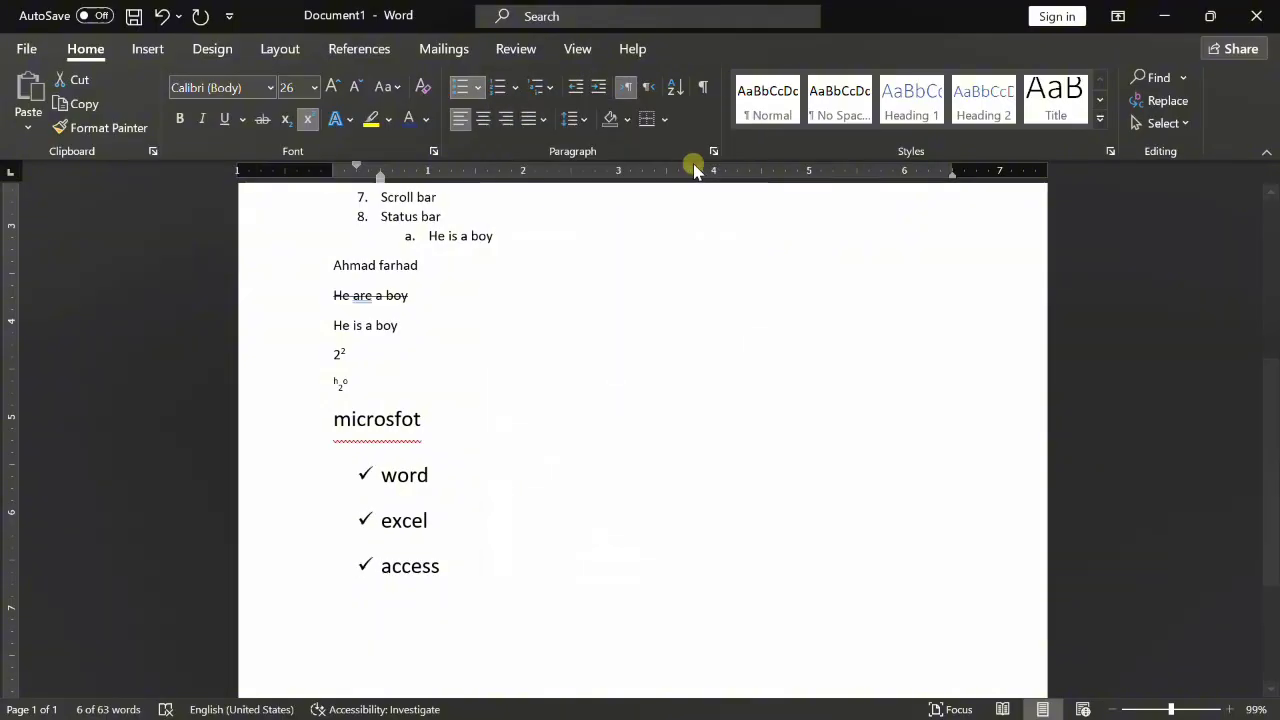
# - Browse the Multilevel List styles and close them without changes
pyautogui.click(555, 98)
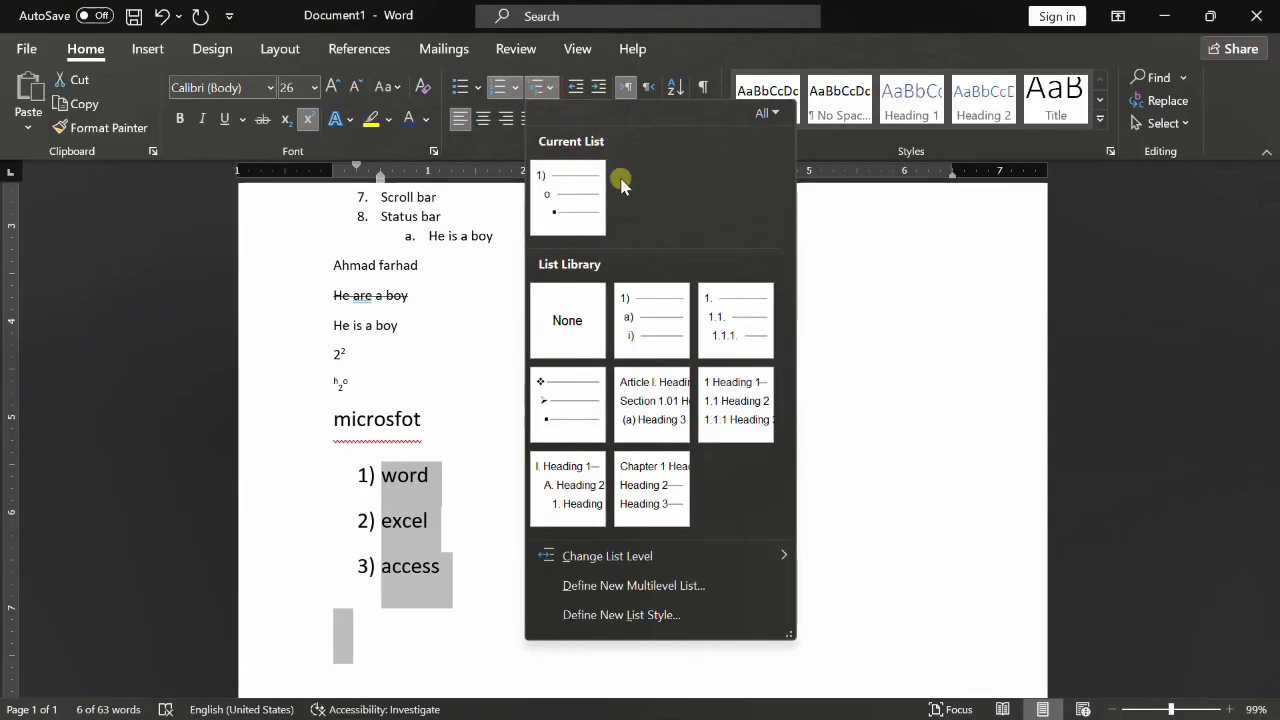
pyautogui.moveTo(683, 336)
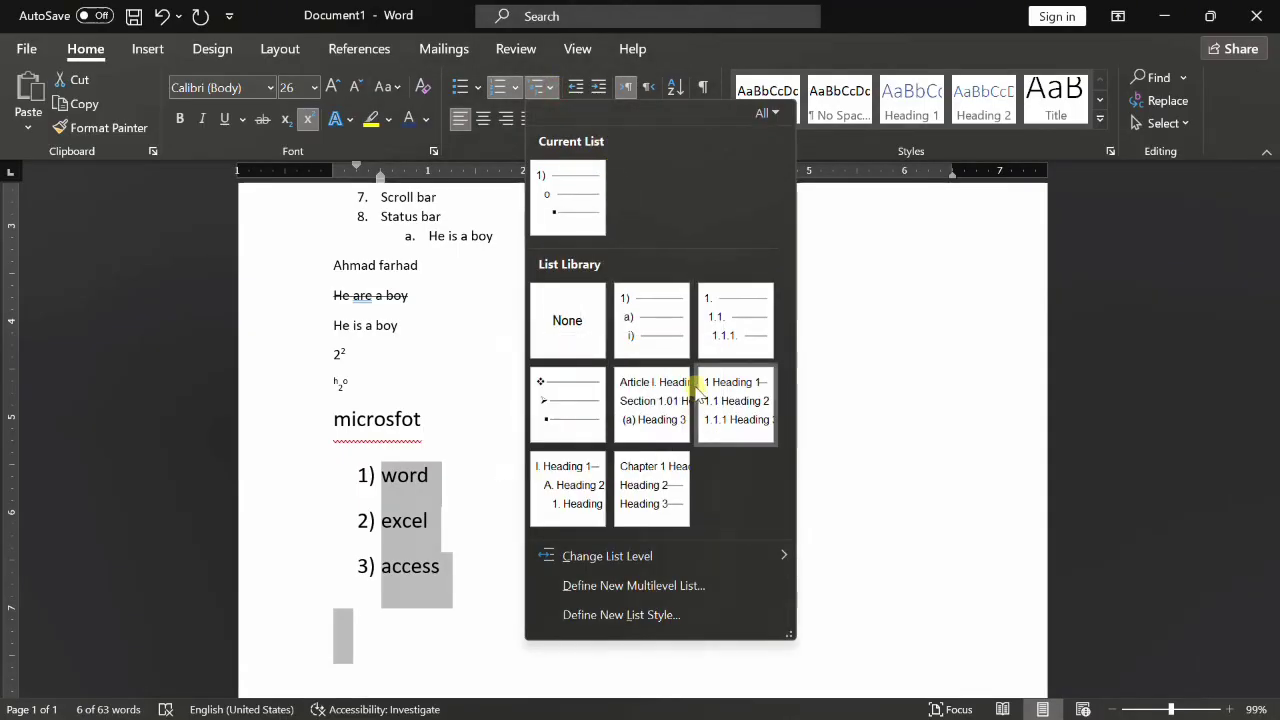
pyautogui.moveTo(618, 558)
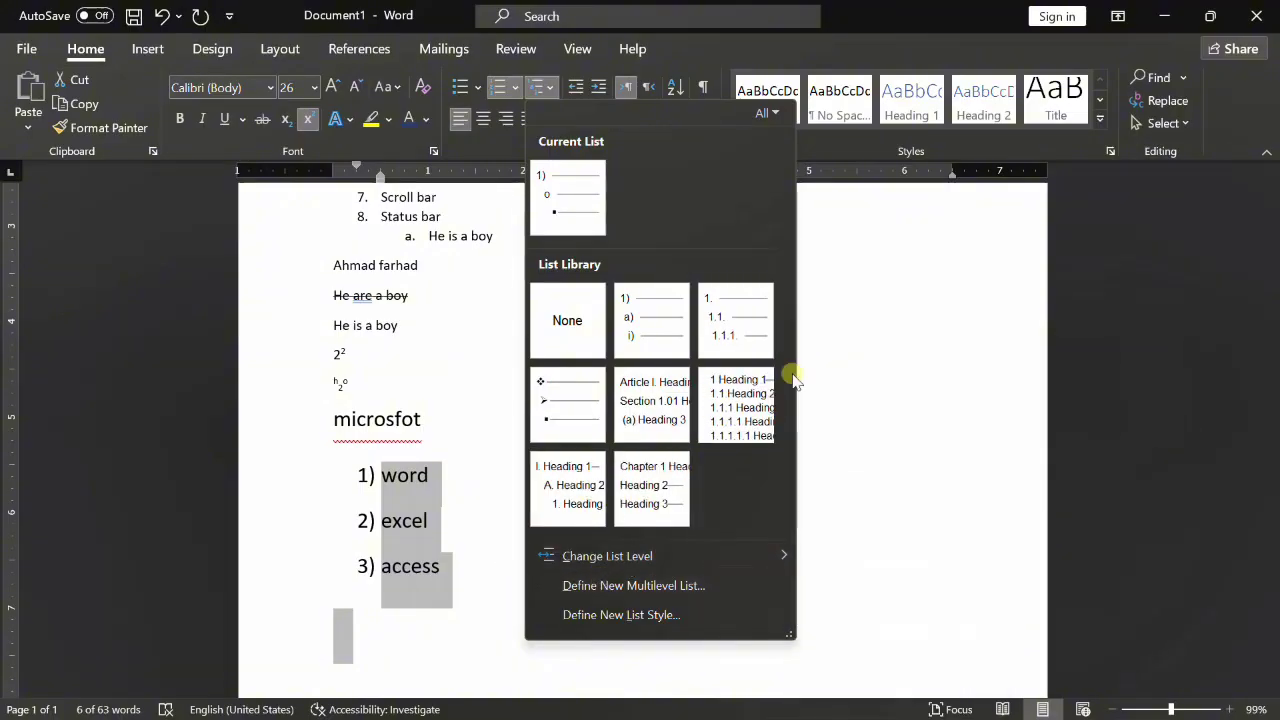
pyautogui.click(841, 344)
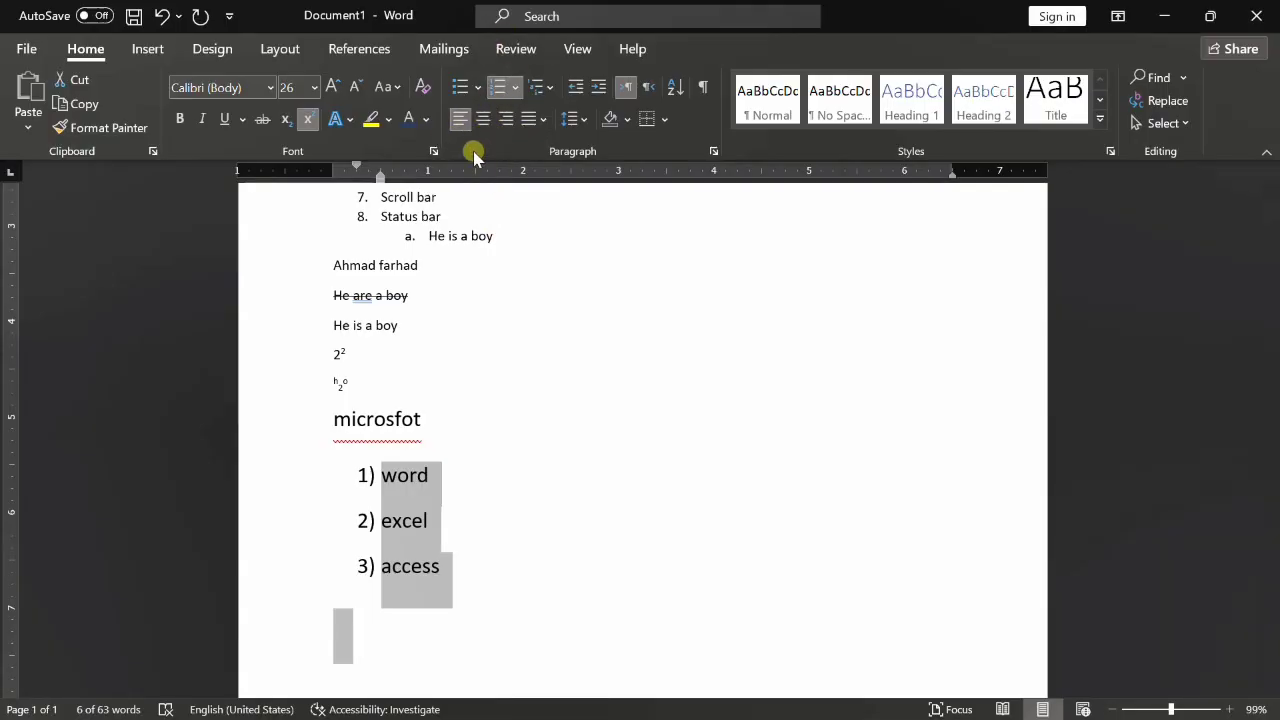
# - Generate a sample paragraph with =rand(1) below the list and shrink it to 18 pt
pyautogui.scroll(-1, 443, 427)
pyautogui.scroll(-1, 443, 427)
pyautogui.click(447, 416)
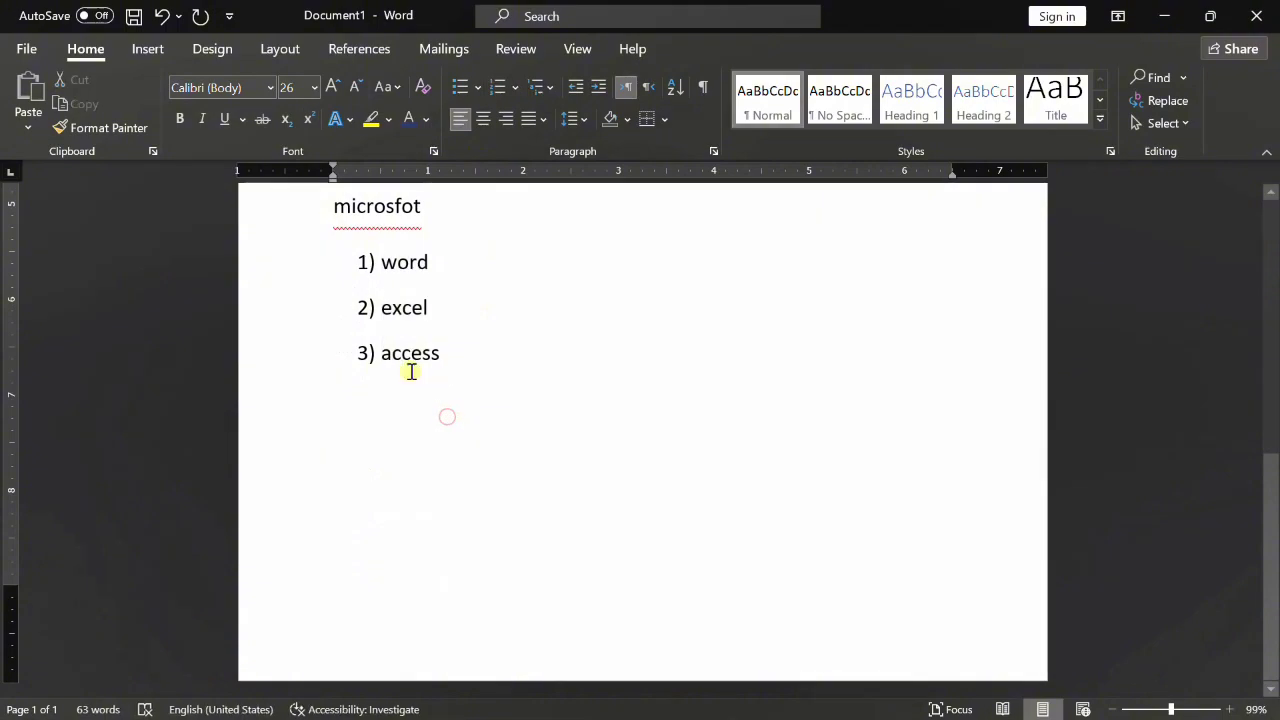
pyautogui.write('=e')
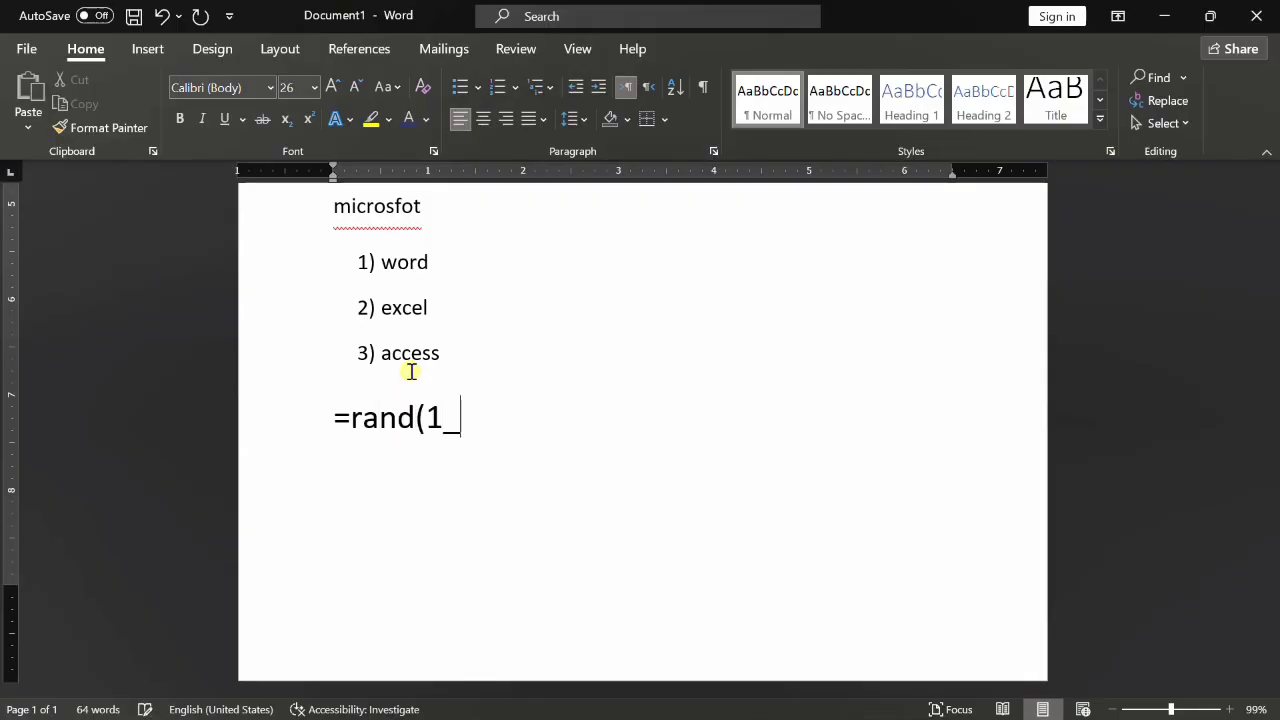
pyautogui.press('BackSpace')
pyautogui.press('Return')
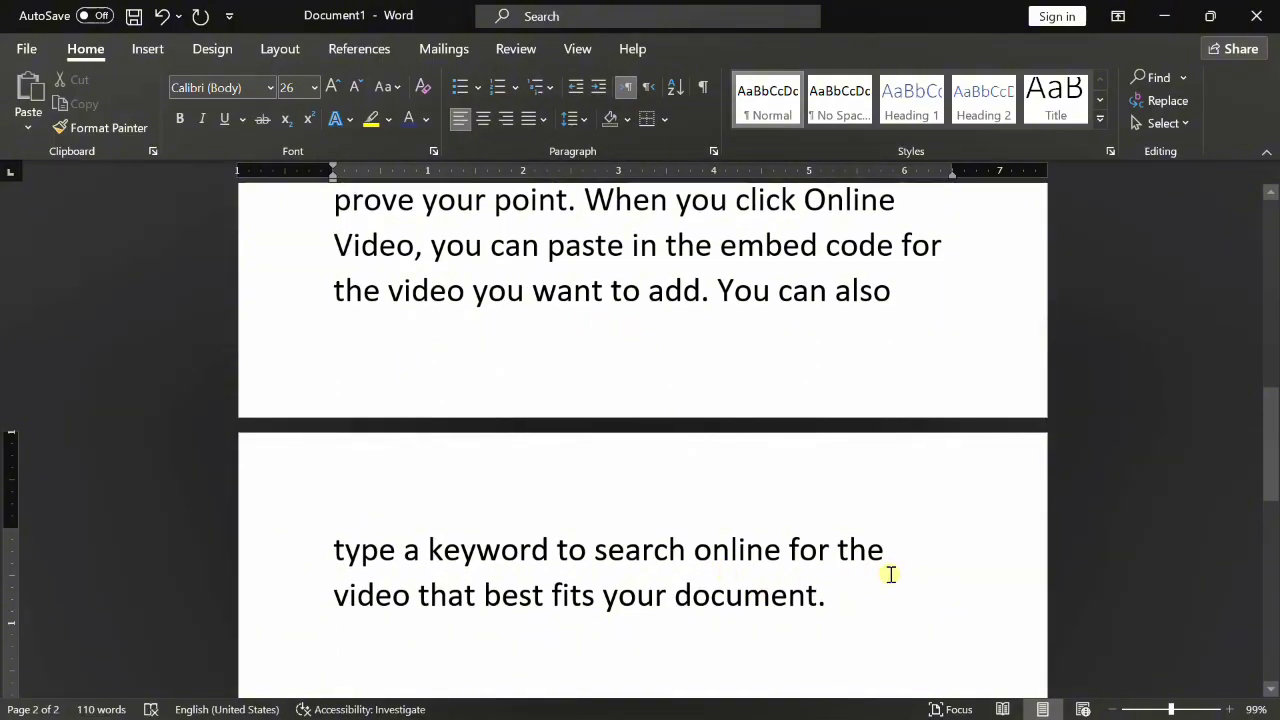
pyautogui.moveTo(862, 595); pyautogui.dragTo(338, 243)
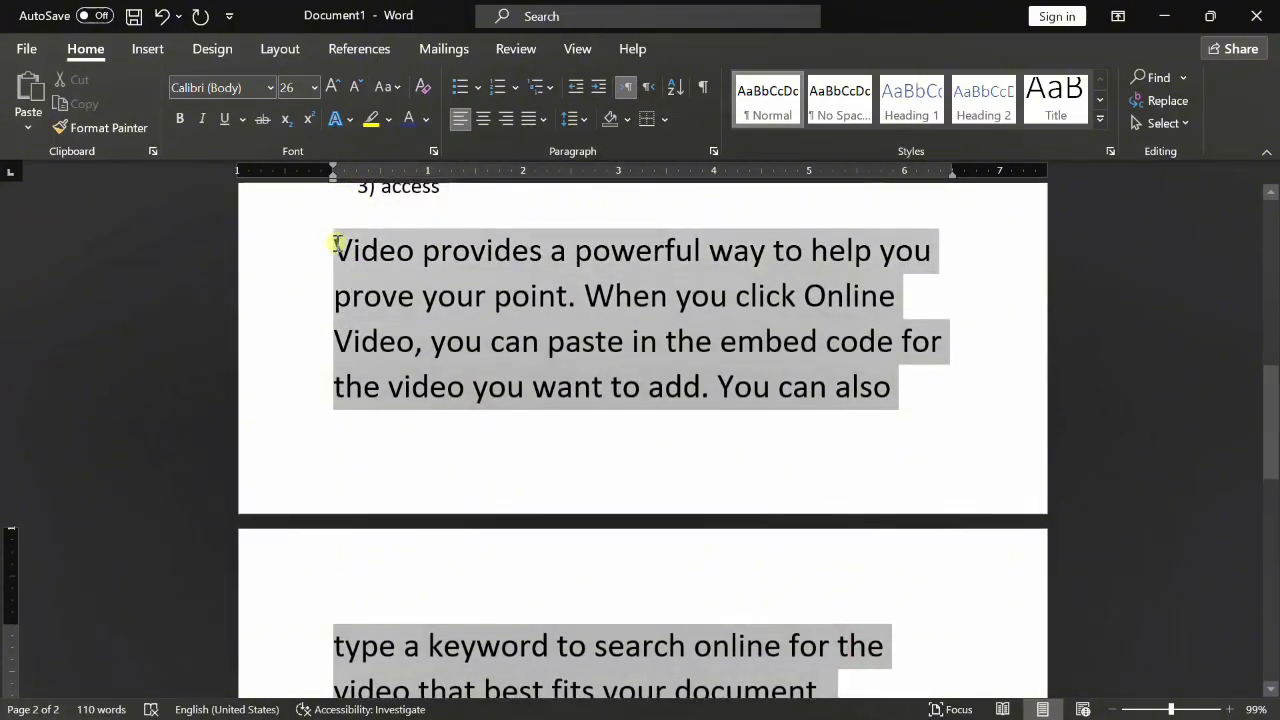
pyautogui.hotkey('ctrl', 'shift', ',')
pyautogui.hotkey('ctrl', 'shift', ',')
pyautogui.hotkey('ctrl', 'shift', ',')
pyautogui.hotkey('ctrl', 'shift', ',')
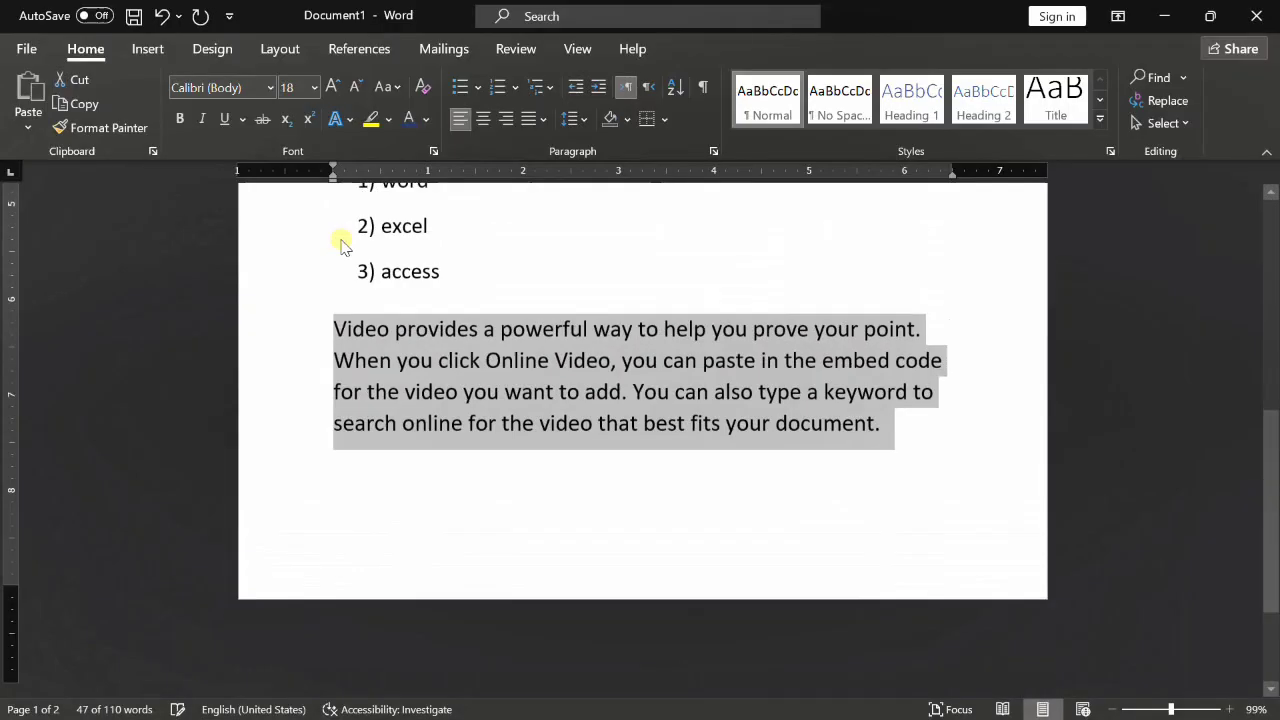
# - Reduce the paragraph to 16 pt, try right alignment, then return to left alignment
pyautogui.hotkey('ctrl', 'shift', ',')
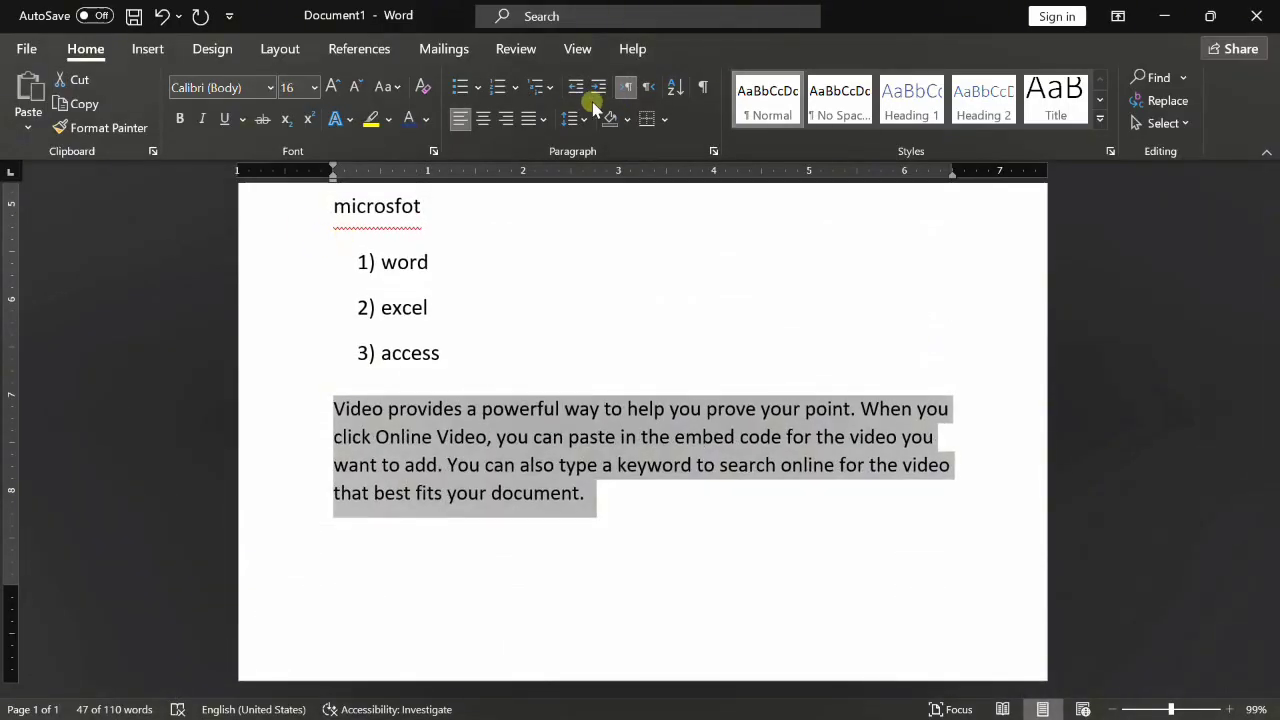
pyautogui.click(510, 120)
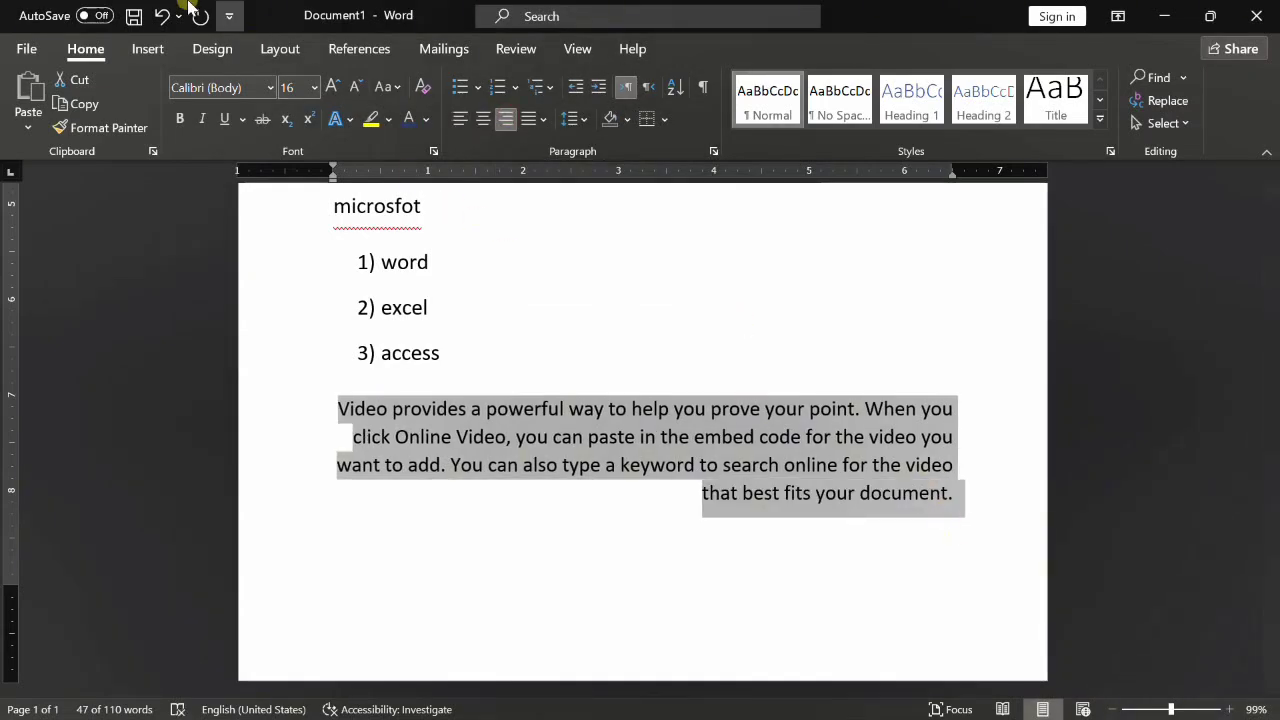
pyautogui.click(459, 119)
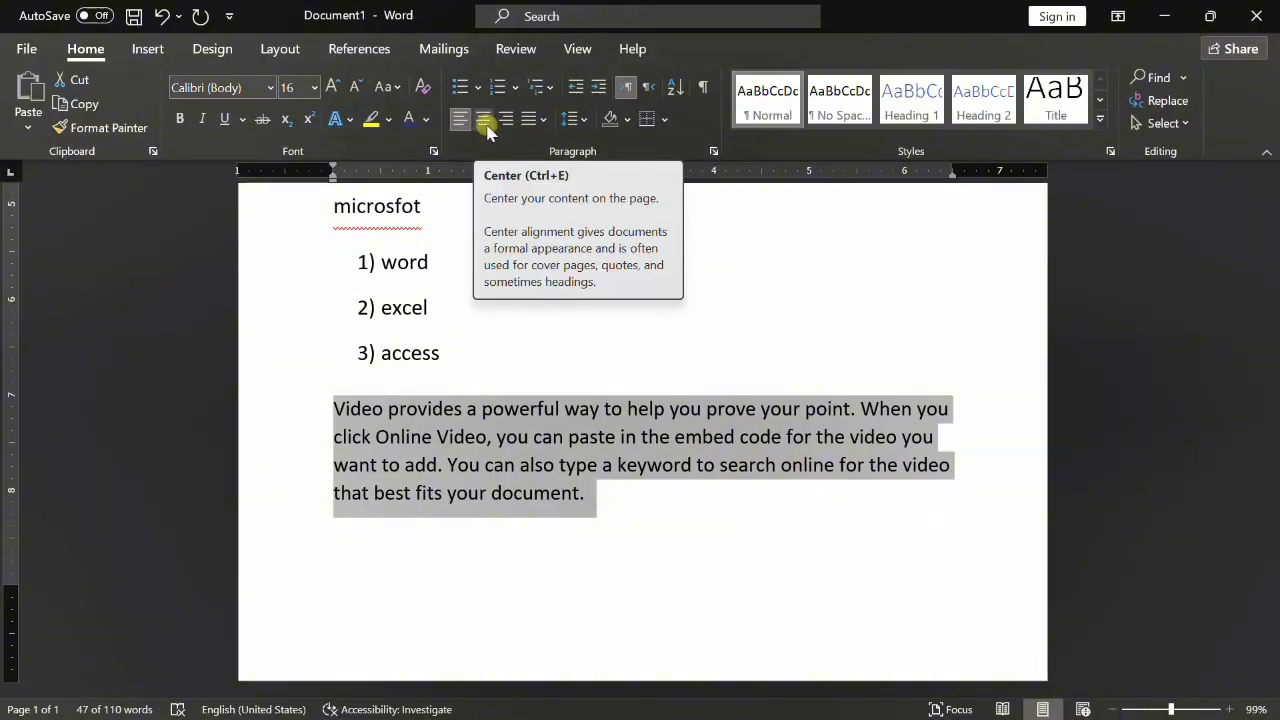
# - Reselect the whole sample paragraph
pyautogui.click(944, 456)
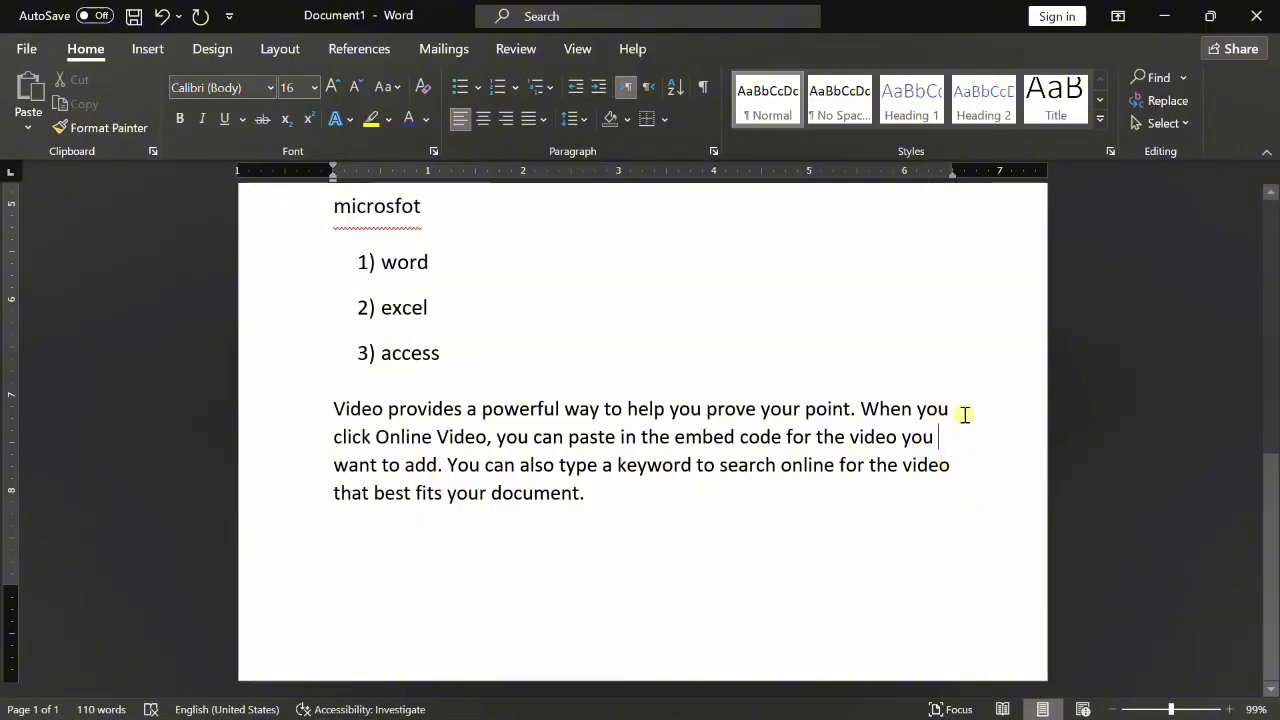
pyautogui.moveTo(340, 398); pyautogui.dragTo(528, 480)
pyautogui.click(330, 404)
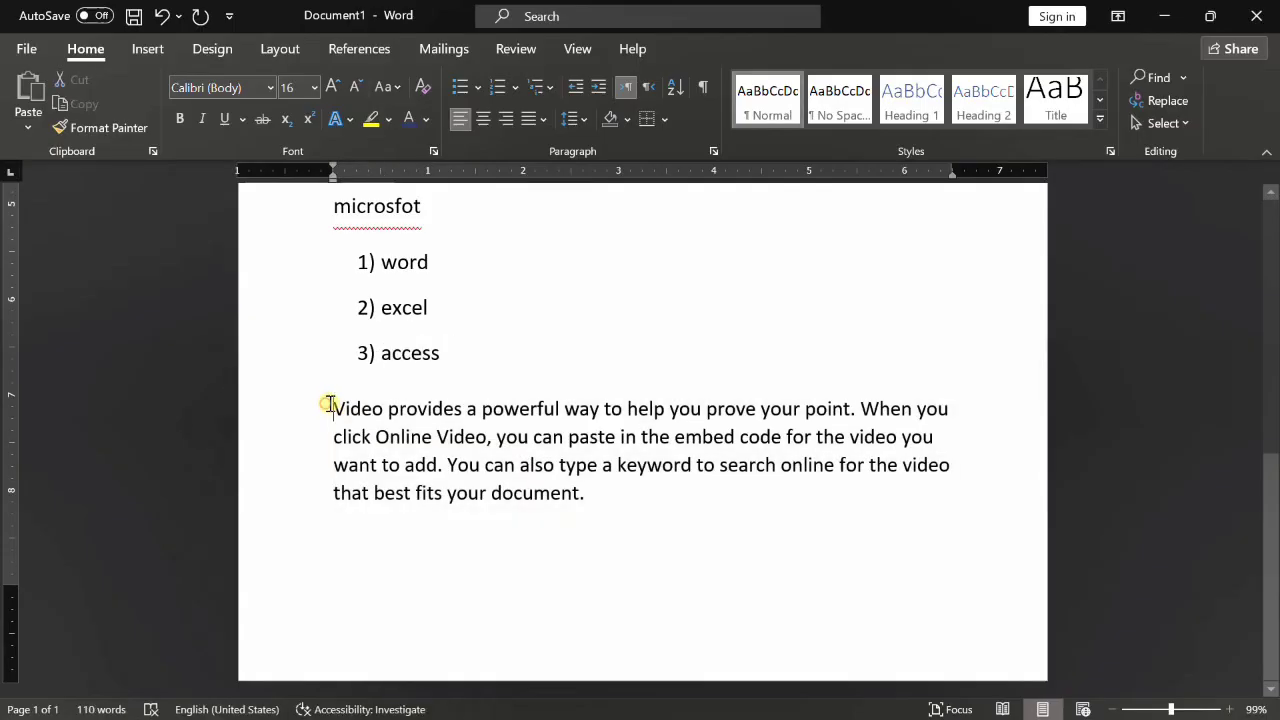
pyautogui.moveTo(330, 404); pyautogui.dragTo(563, 486)
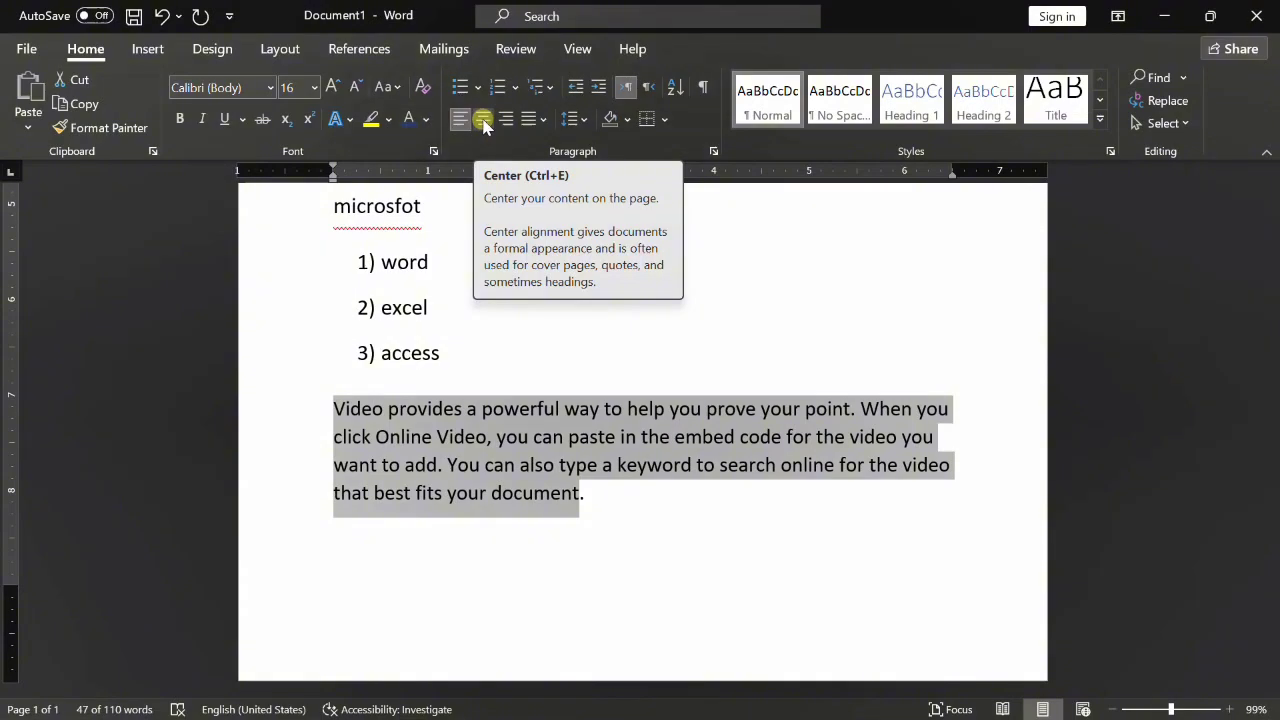
# - Justify the sample paragraph, then apply Justify High wider word spacing
pyautogui.click(542, 120)
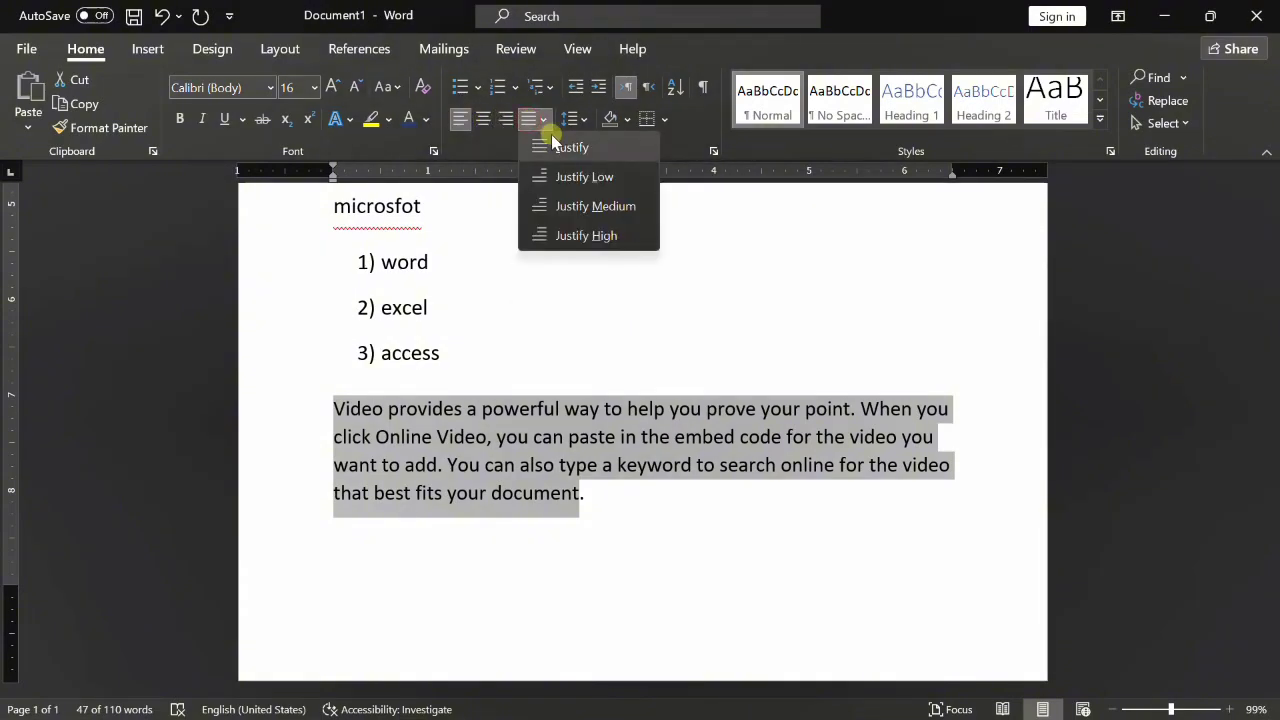
pyautogui.click(551, 140)
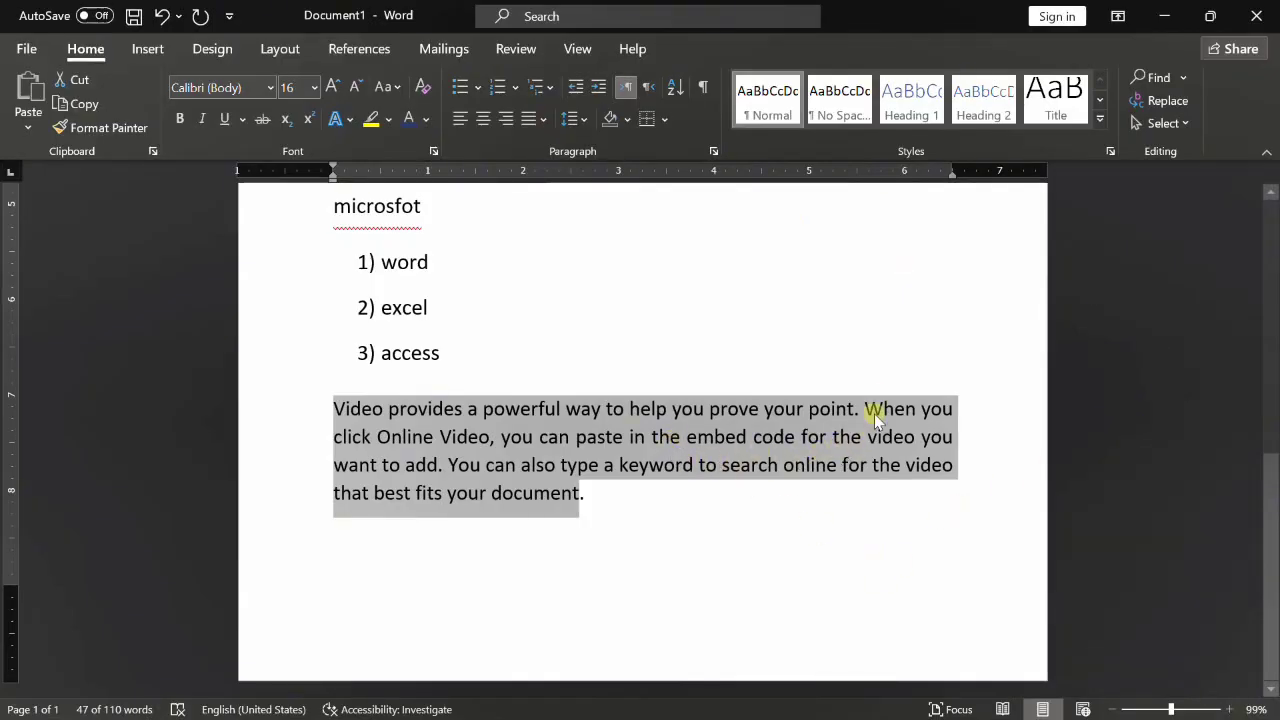
pyautogui.click(544, 121)
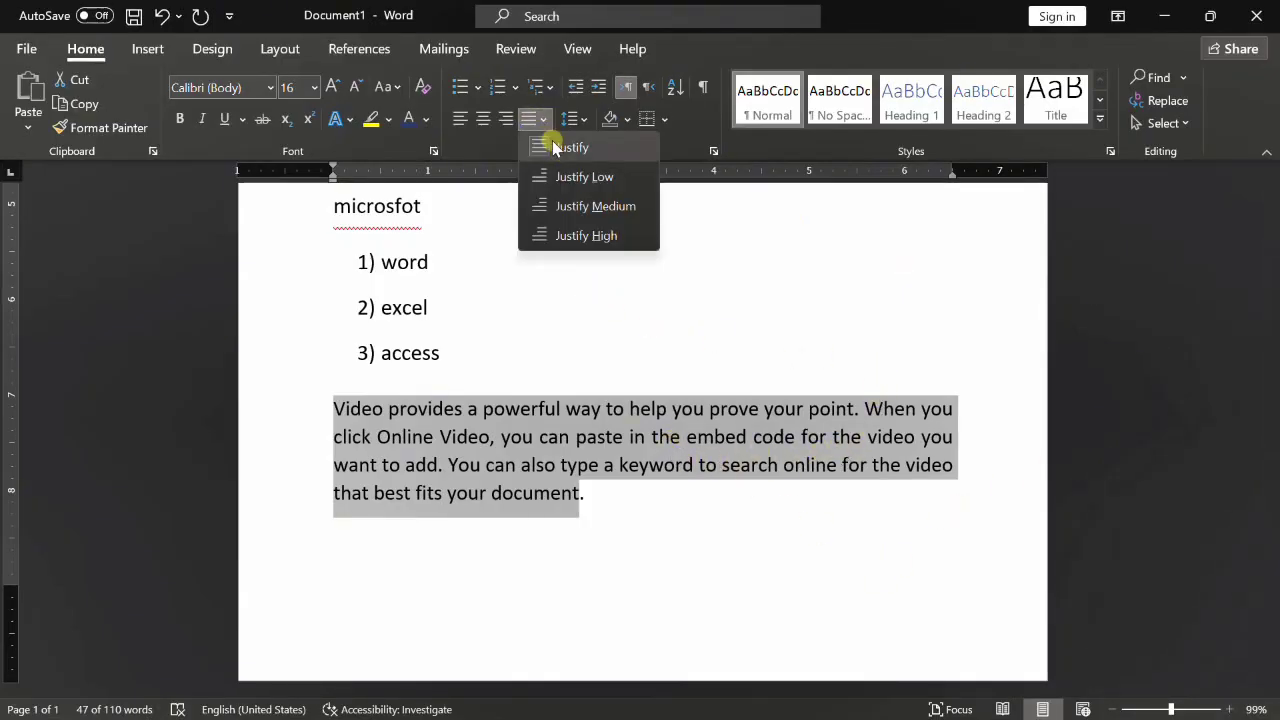
pyautogui.click(591, 173)
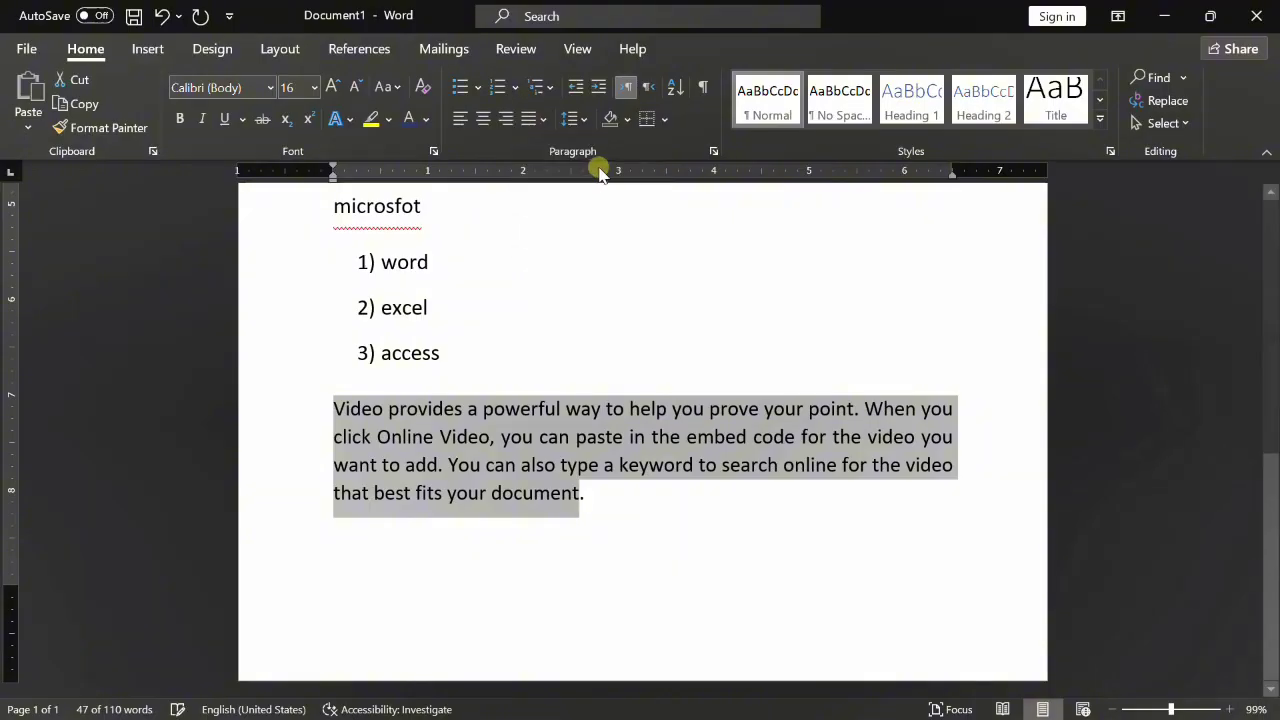
pyautogui.click(543, 121)
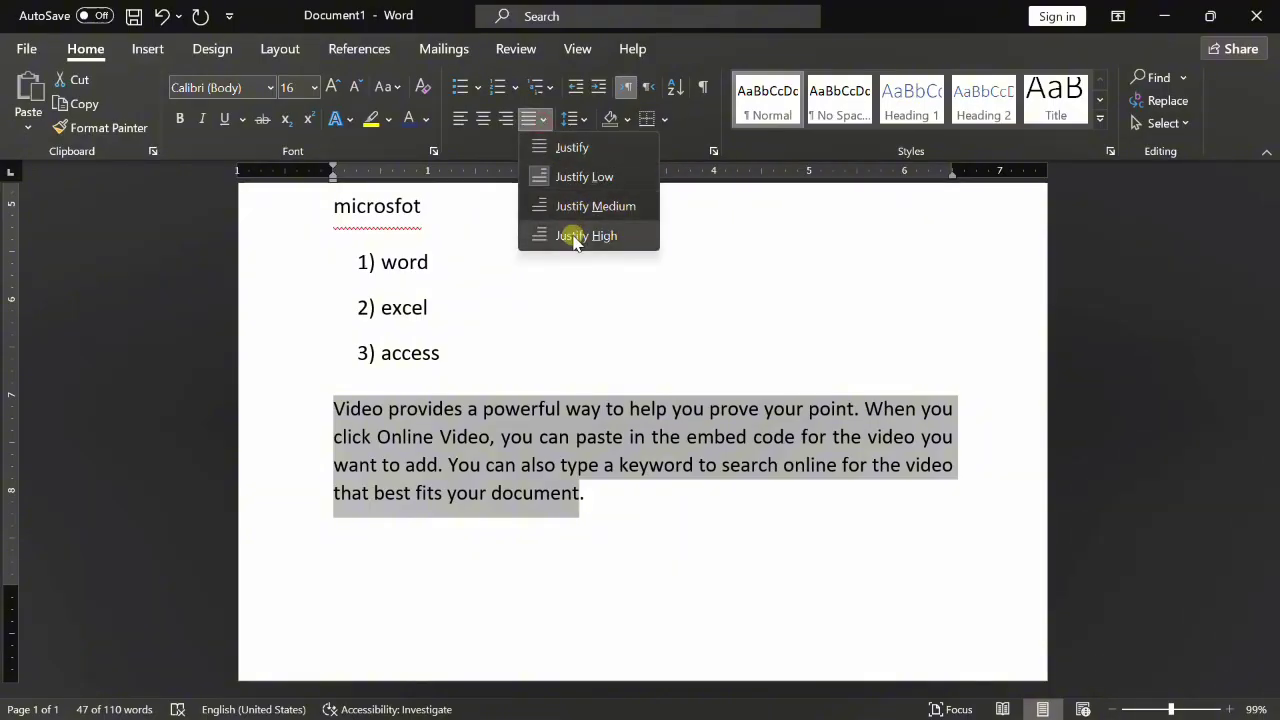
pyautogui.click(574, 206)
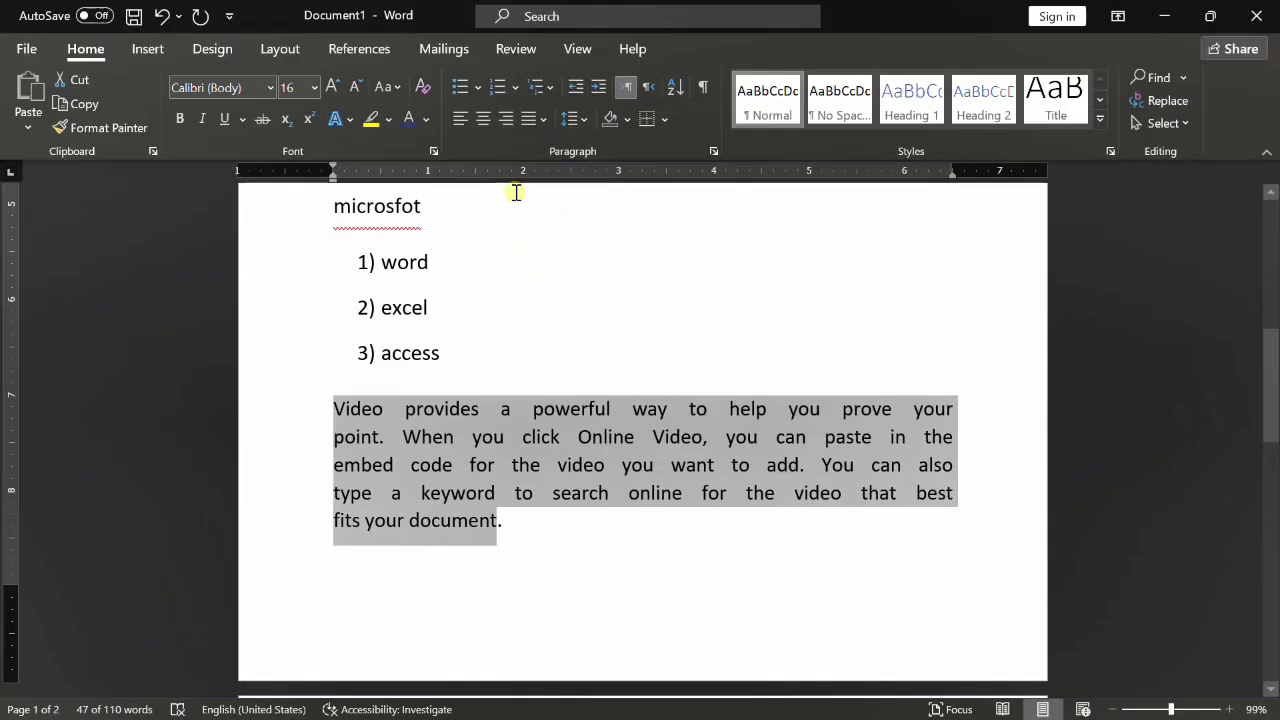
# - Center the paragraph after trying right alignment, then bring up the File backstage
pyautogui.click(505, 119)
pyautogui.click(483, 119)
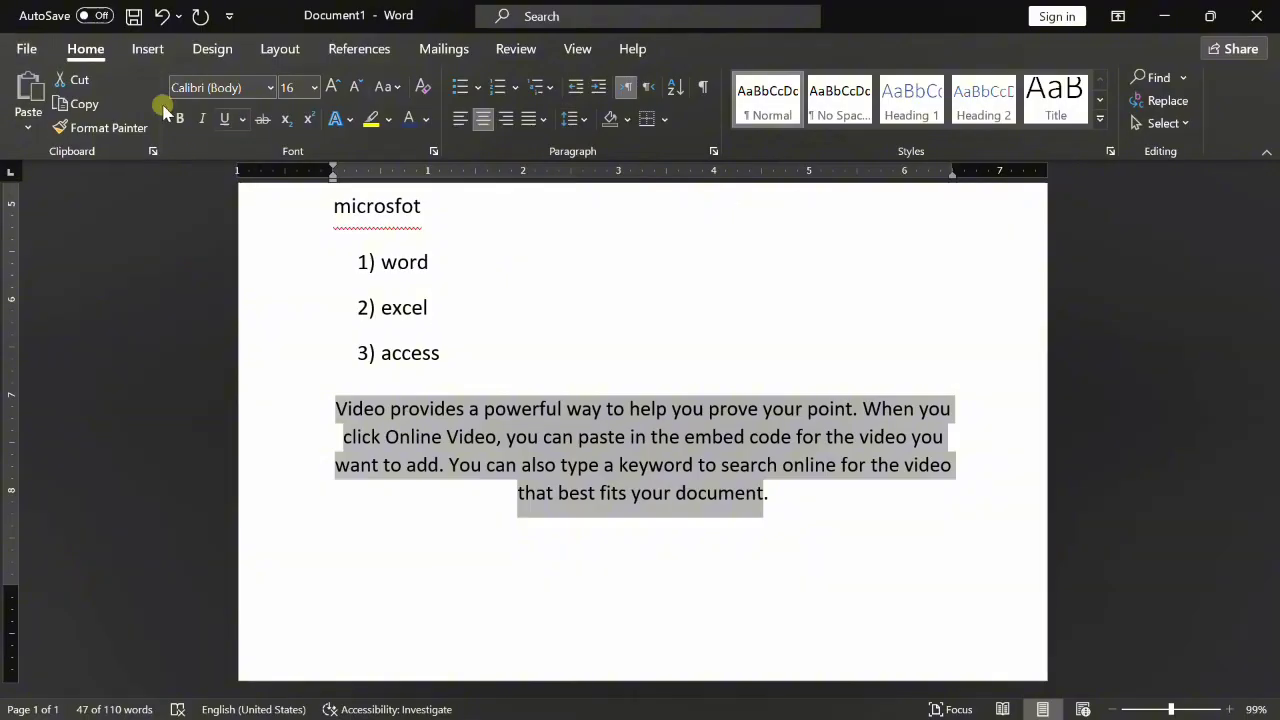
pyautogui.click(20, 50)
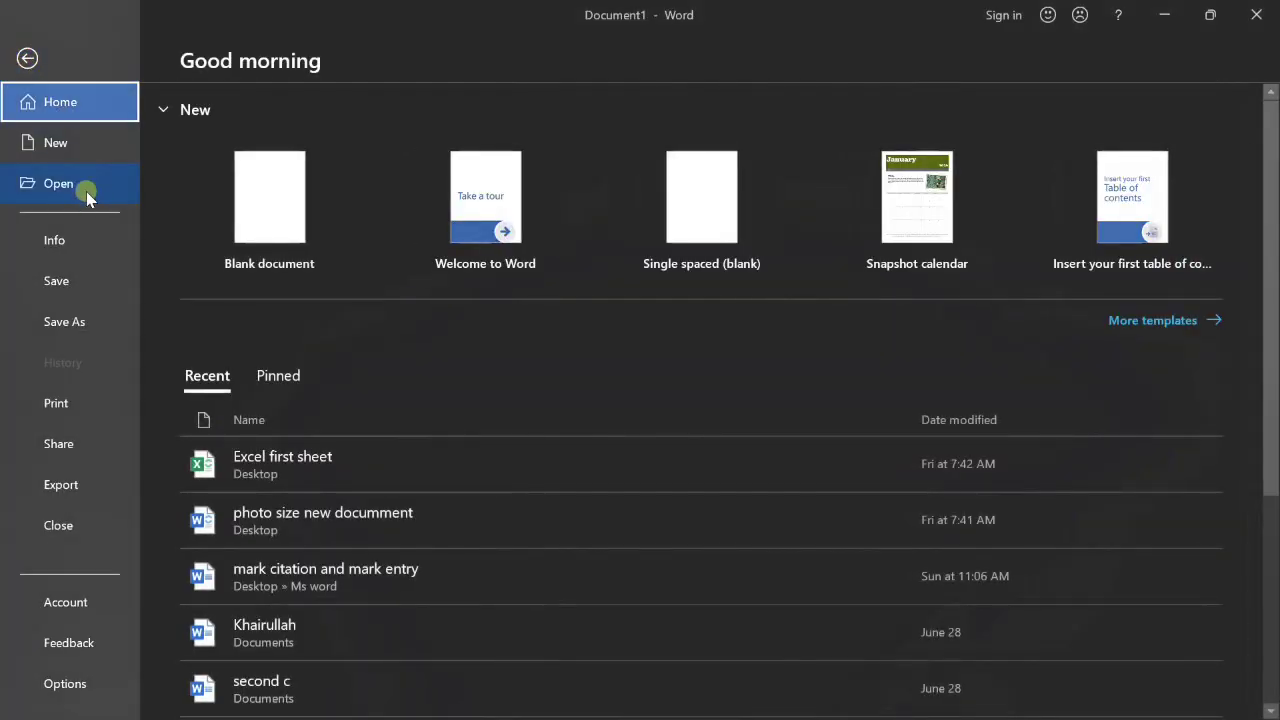
# - Save the document as 'Microsoft word' in the Desktop's Ms word folder
pyautogui.click(90, 287)
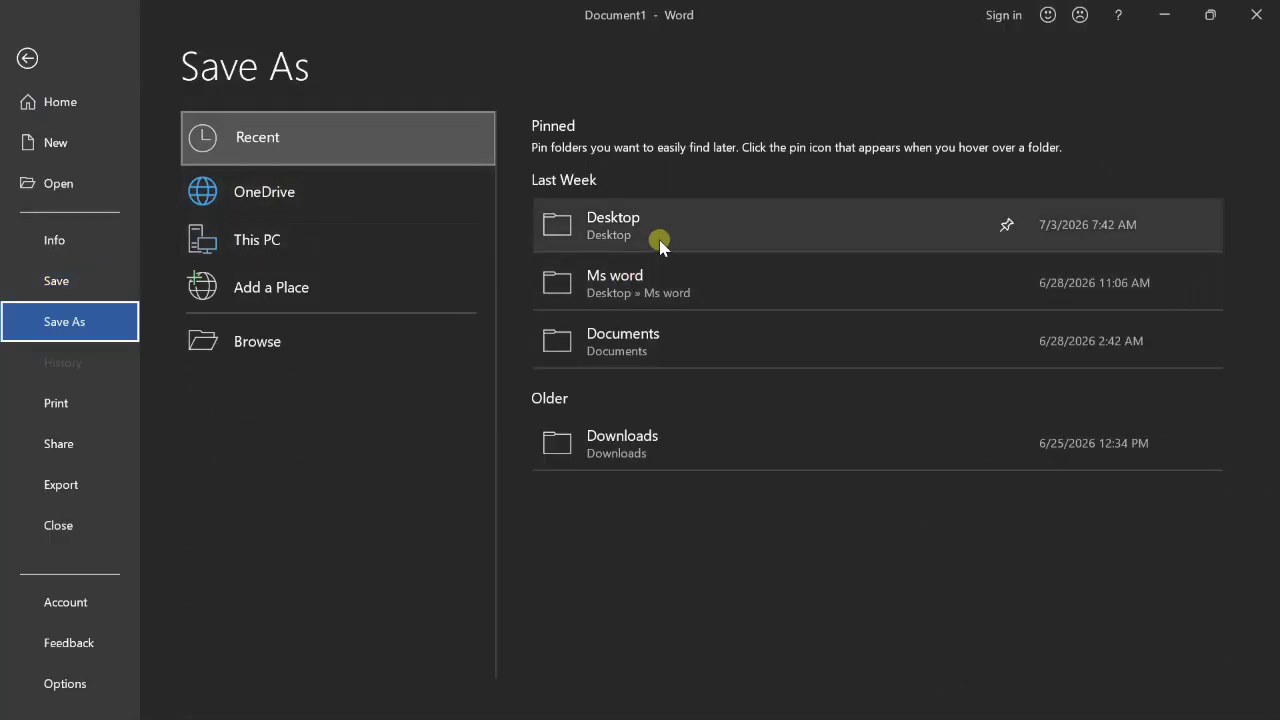
pyautogui.click(416, 341)
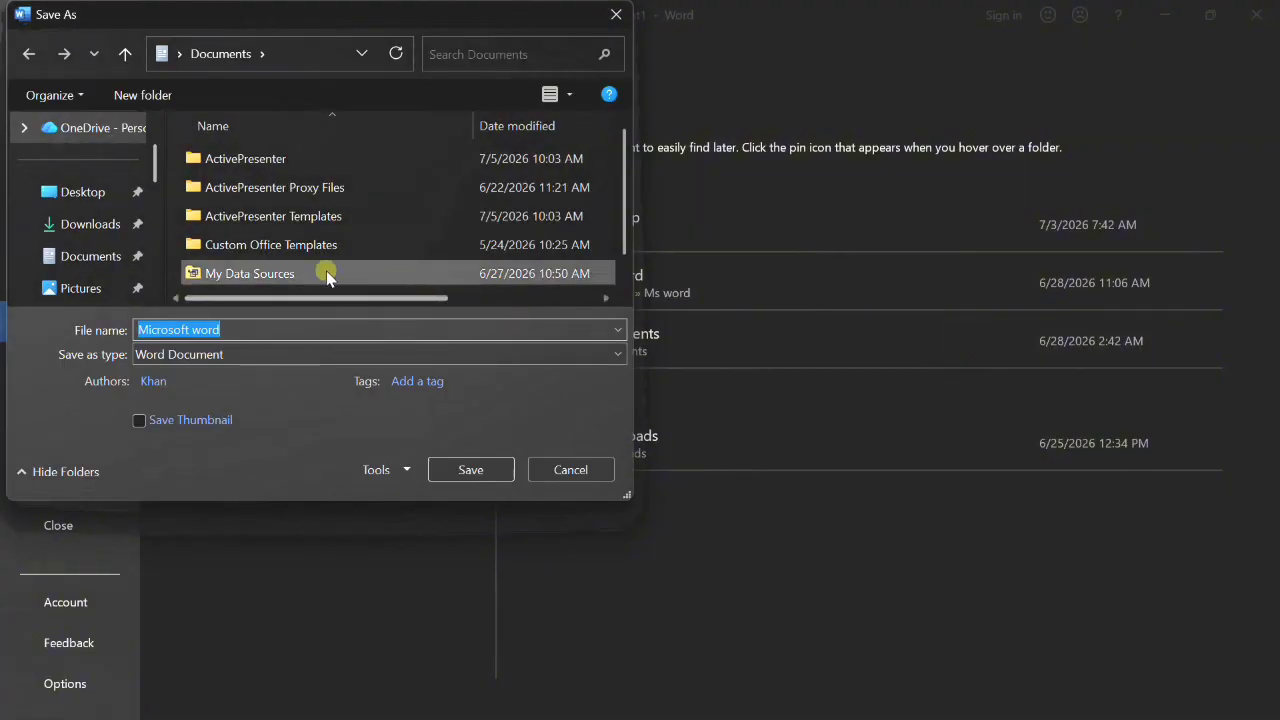
pyautogui.click(110, 195)
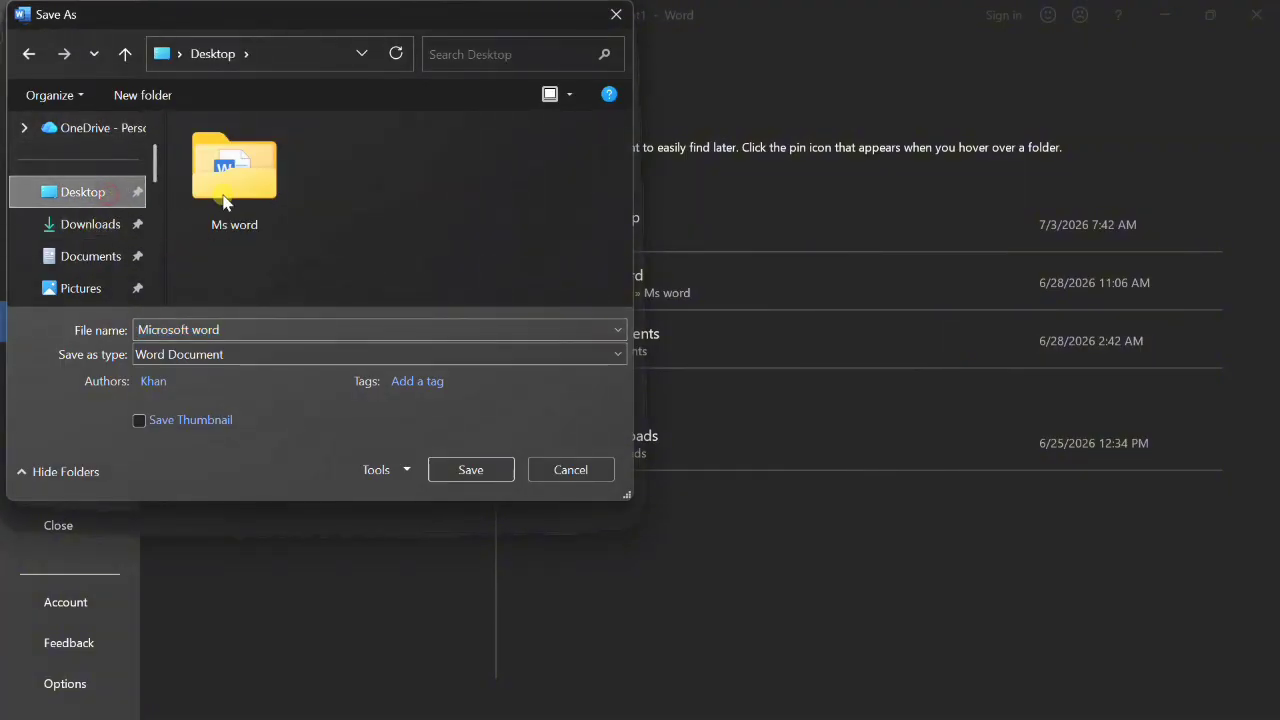
pyautogui.click(248, 195)
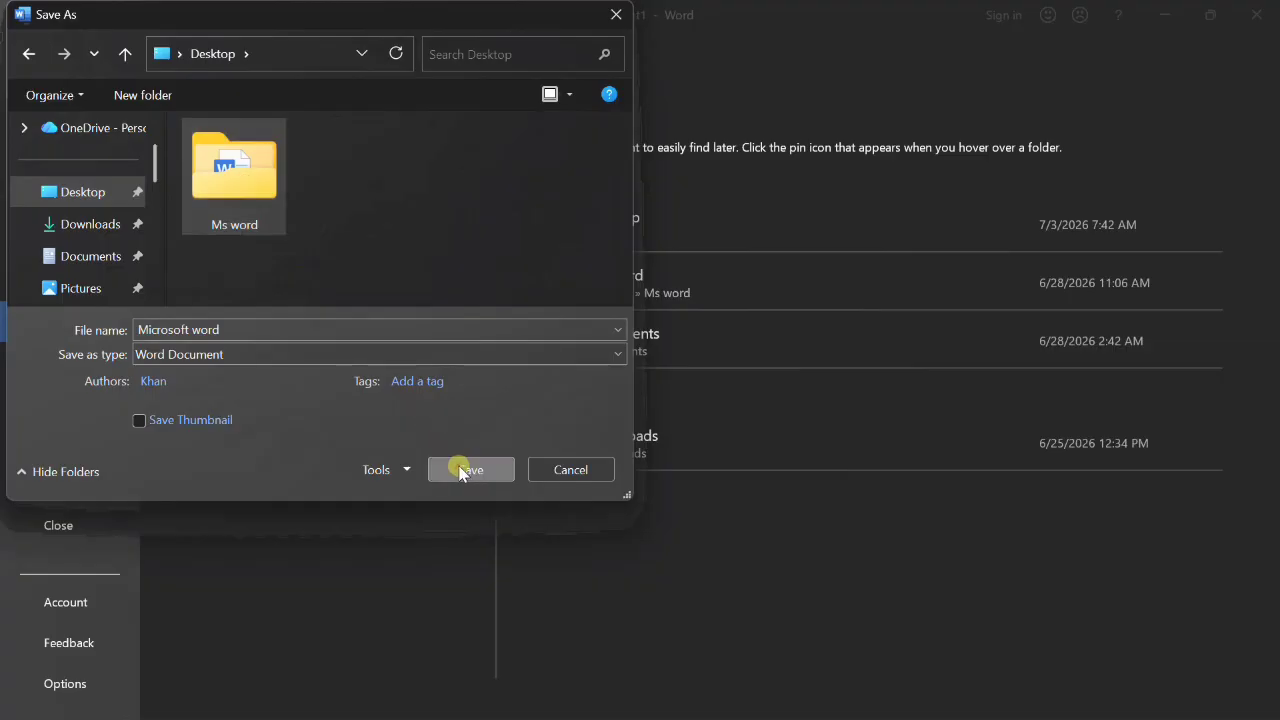
pyautogui.click(461, 469)
pyautogui.click(462, 470)
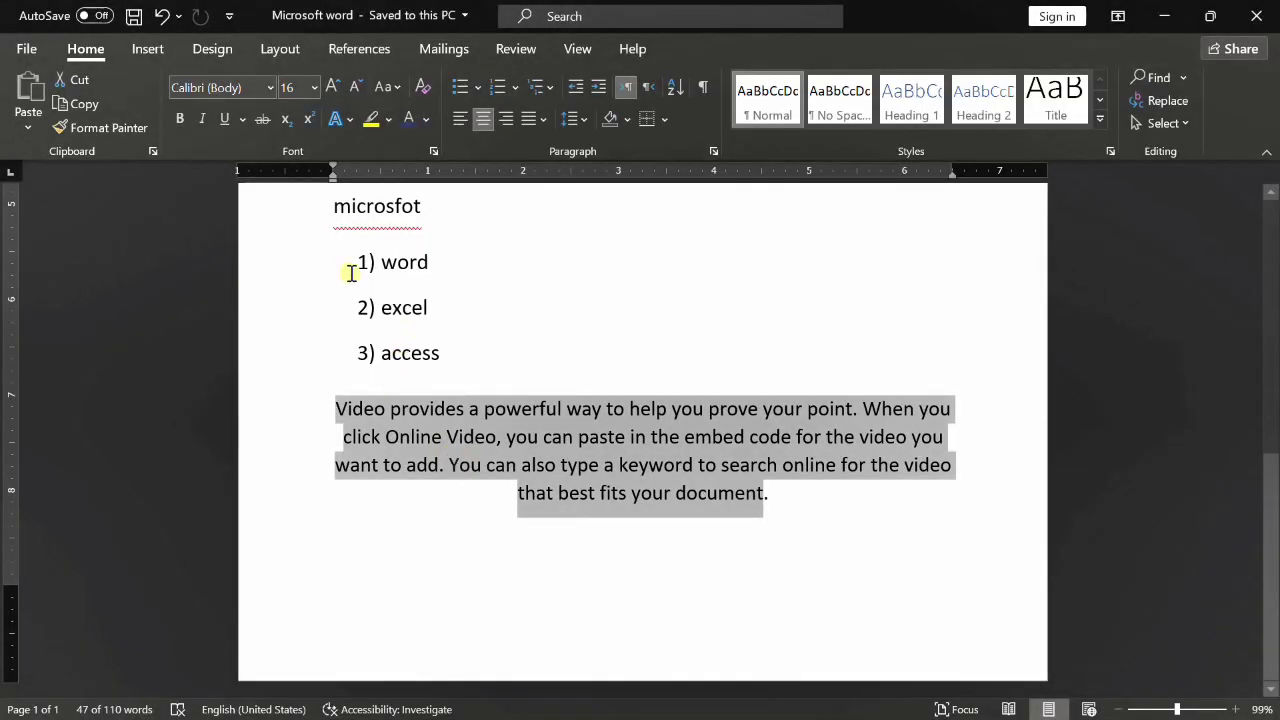
pyautogui.click(27, 49)
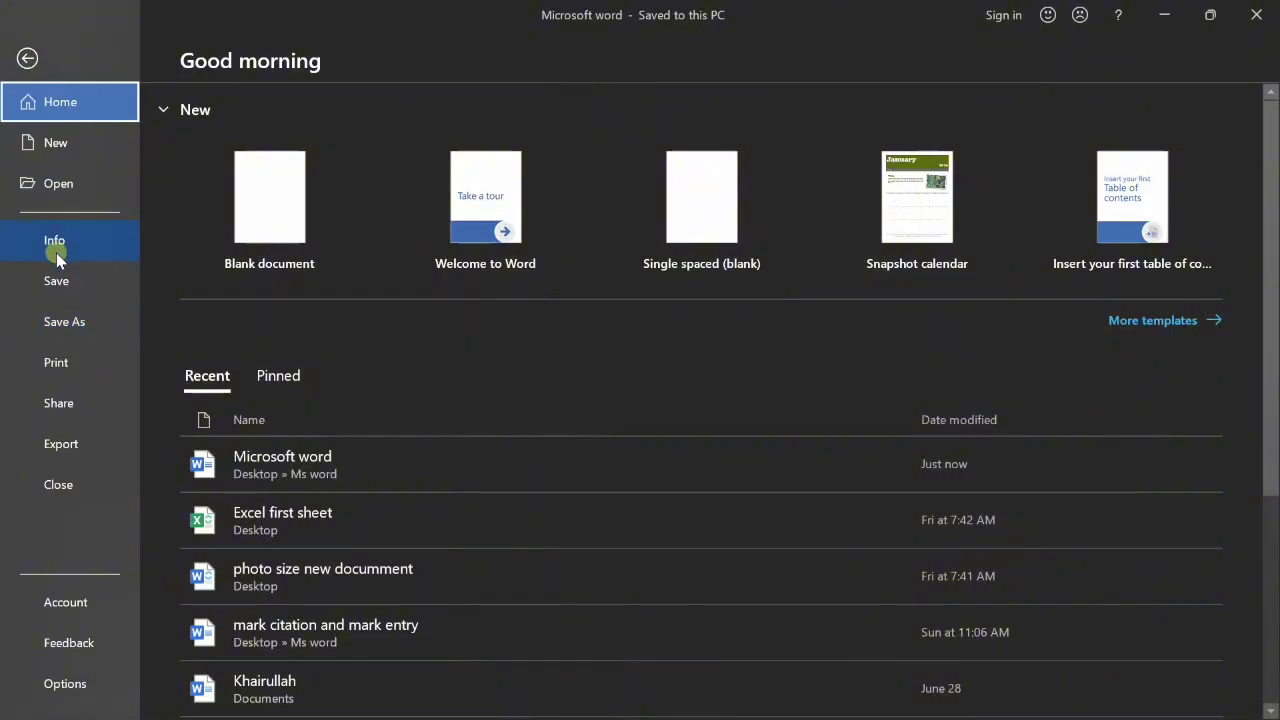
# - Save the document again, check the Save As options, and return to it
pyautogui.click(60, 281)
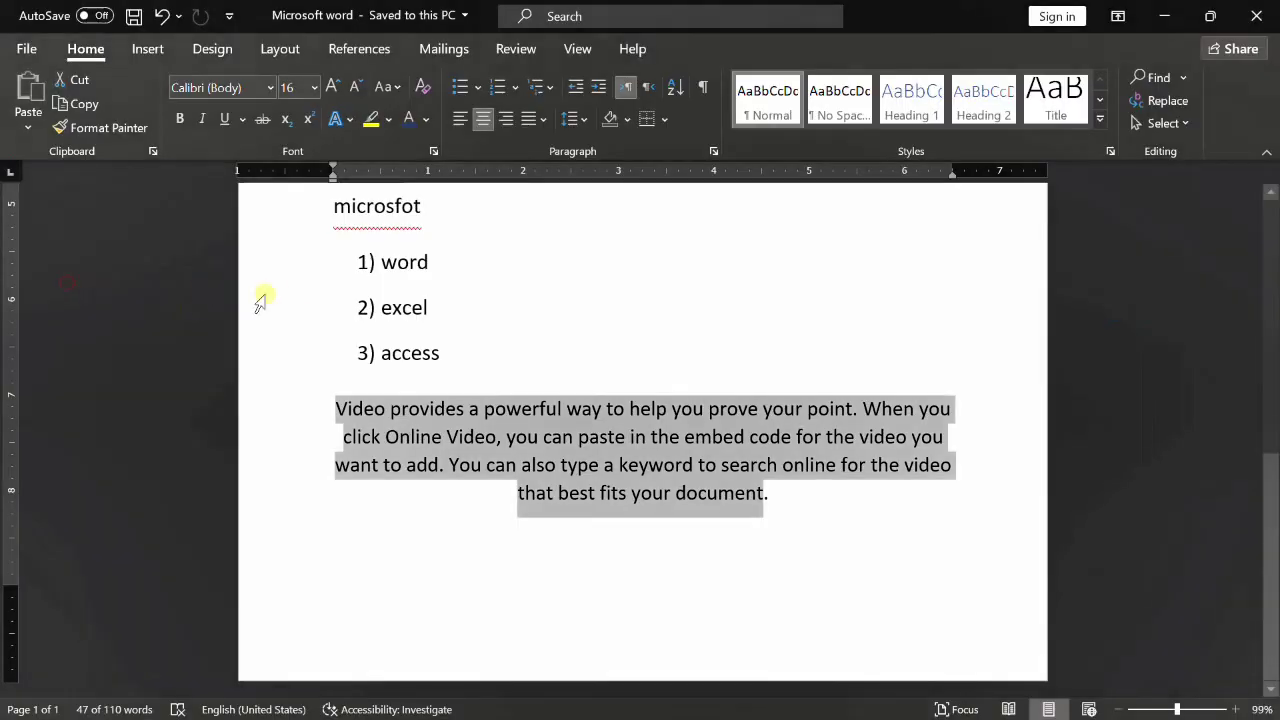
pyautogui.click(33, 49)
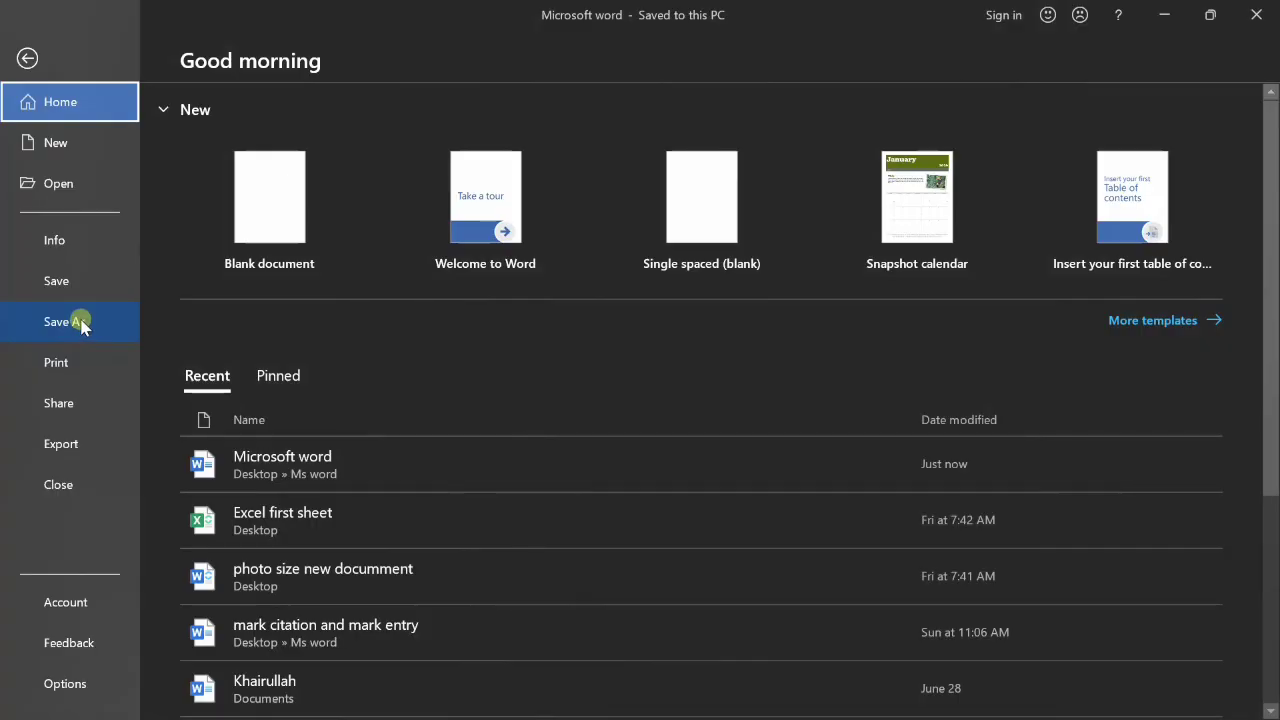
pyautogui.click(66, 322)
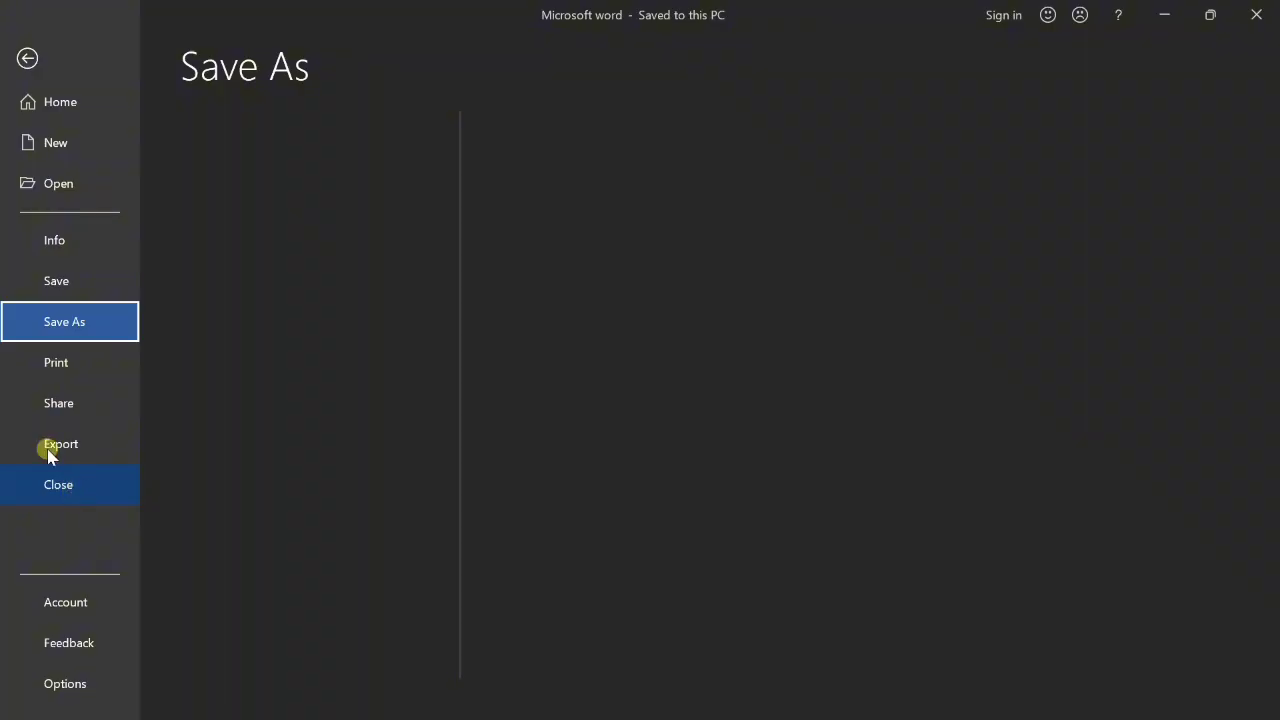
pyautogui.click(27, 58)
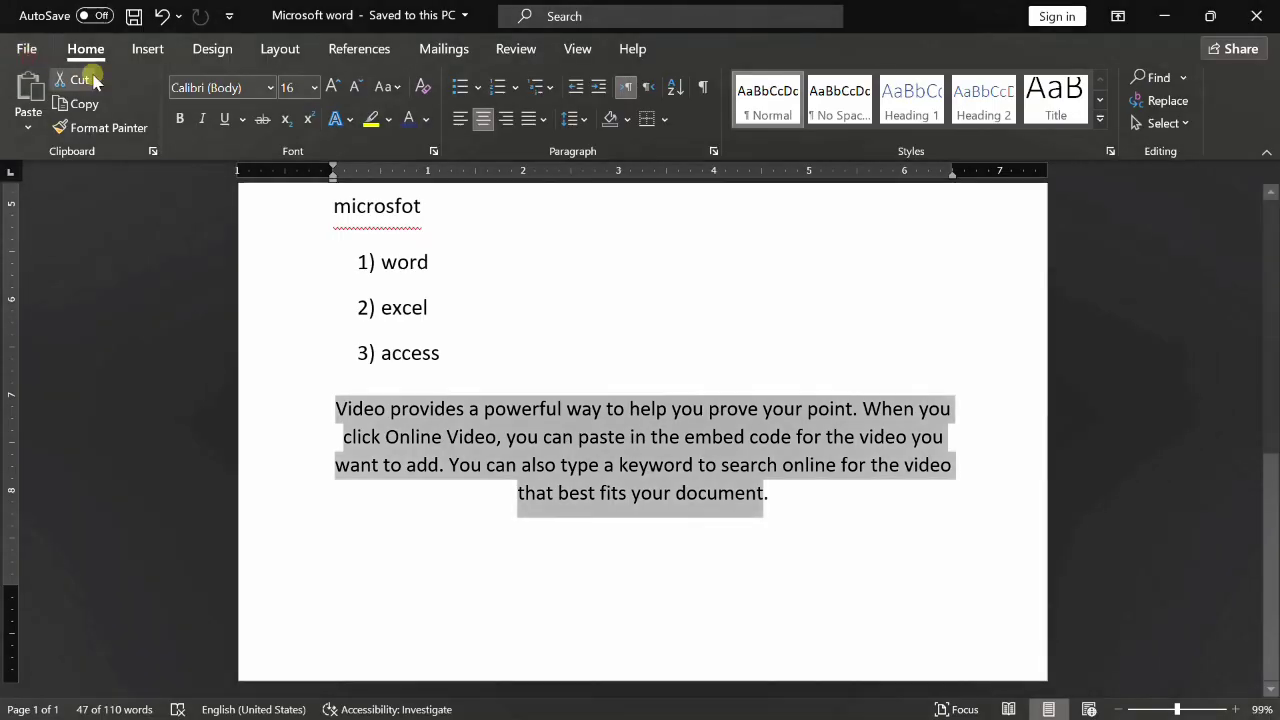
# - Close Word and refresh the Windows desktop twice
pyautogui.click(1262, 14)
pyautogui.rightClick(949, 64)
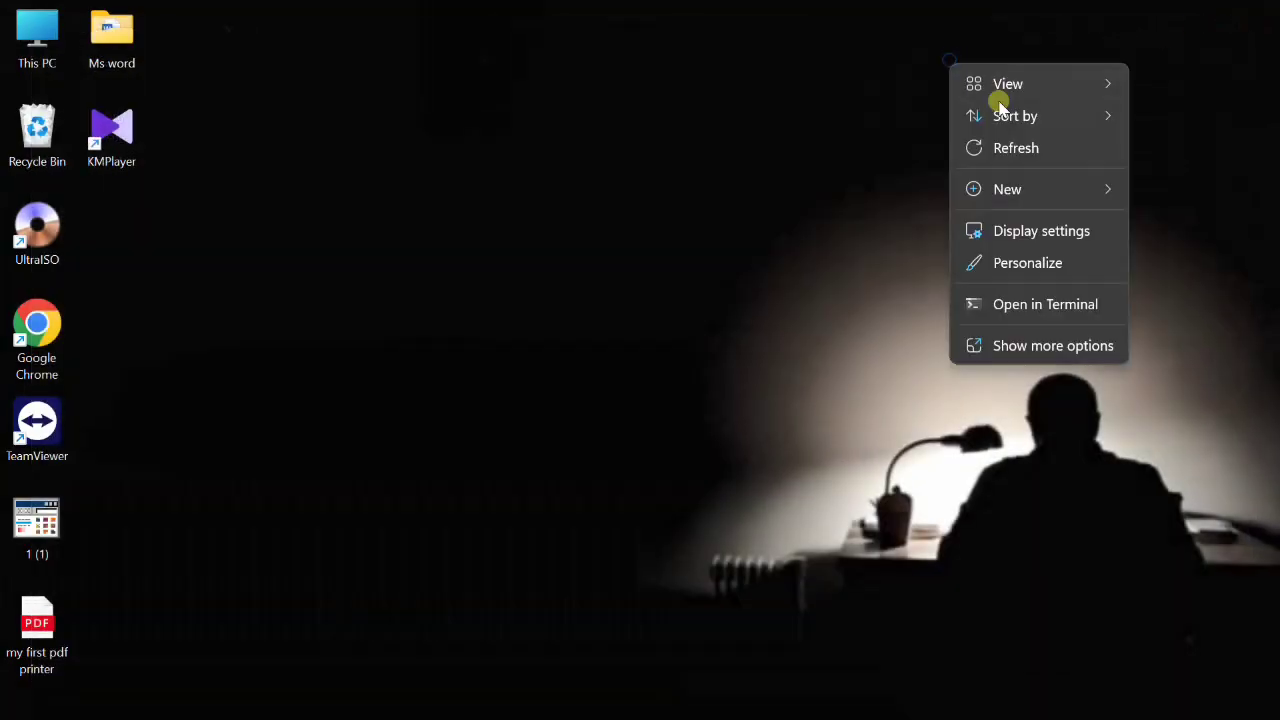
pyautogui.click(1024, 146)
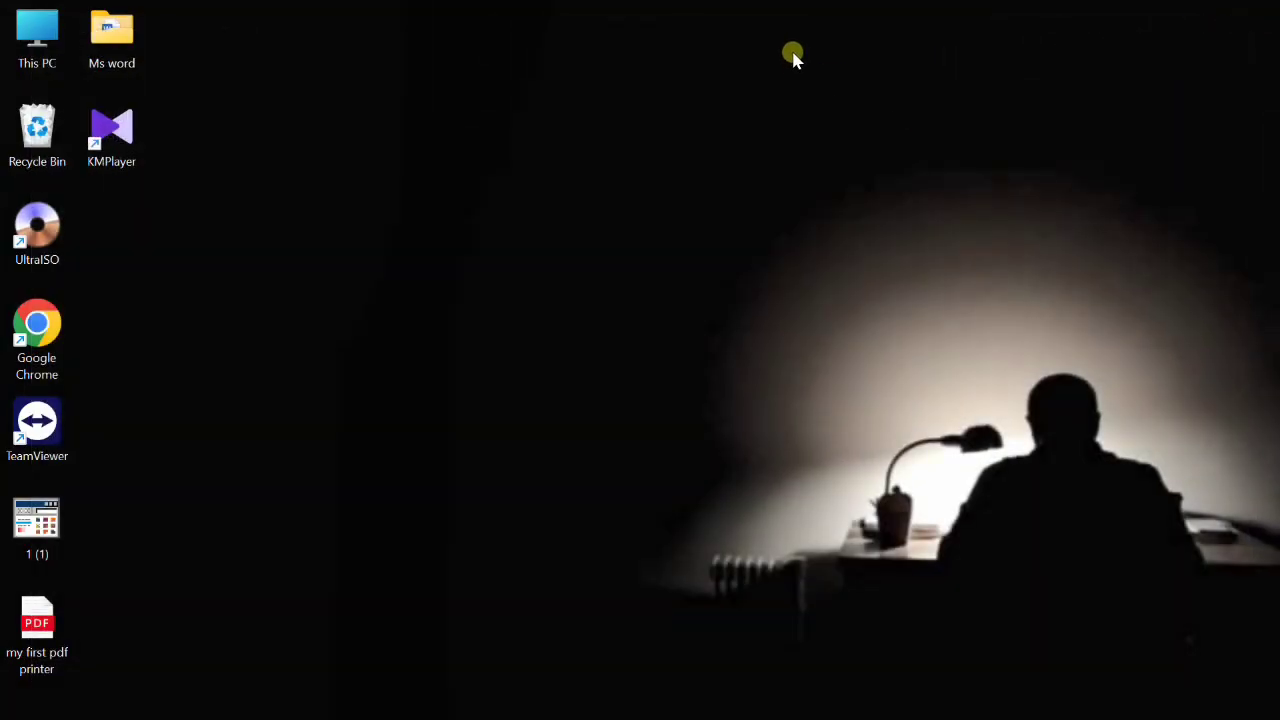
pyautogui.rightClick(792, 58)
pyautogui.click(884, 146)
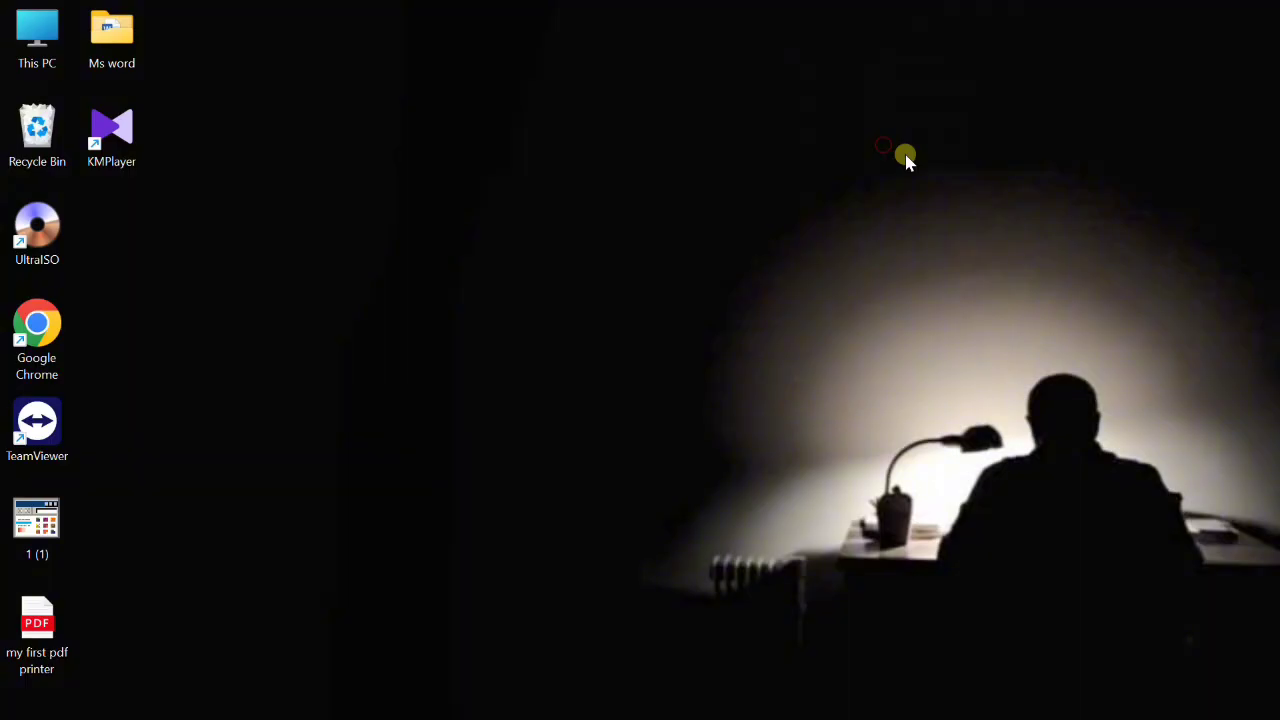